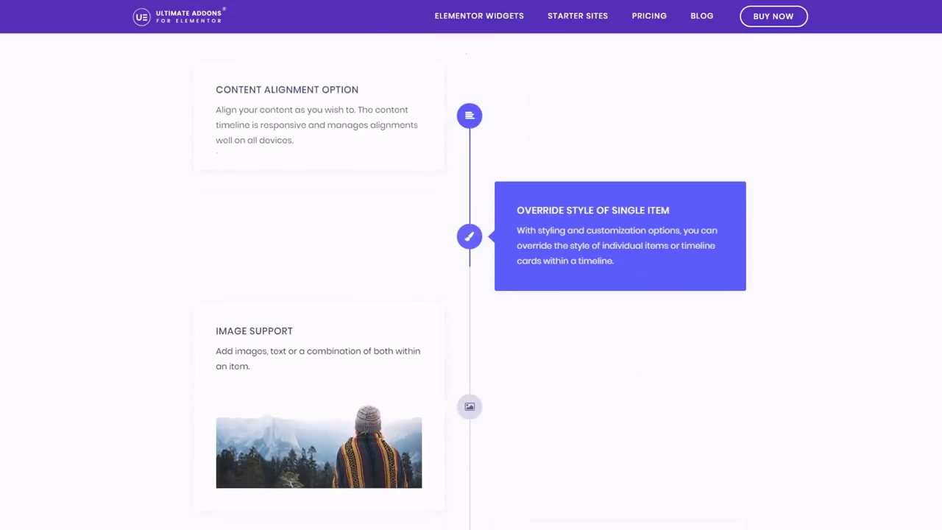
Scroll through the page to review the existing content down to the empty section
scroll(471, 294, "down", 3)
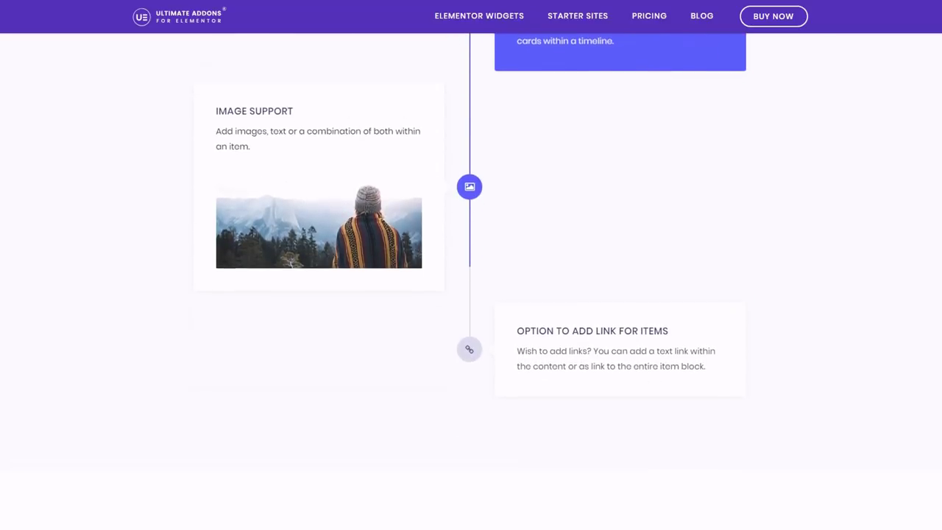
scroll(471, 294, "down", 6)
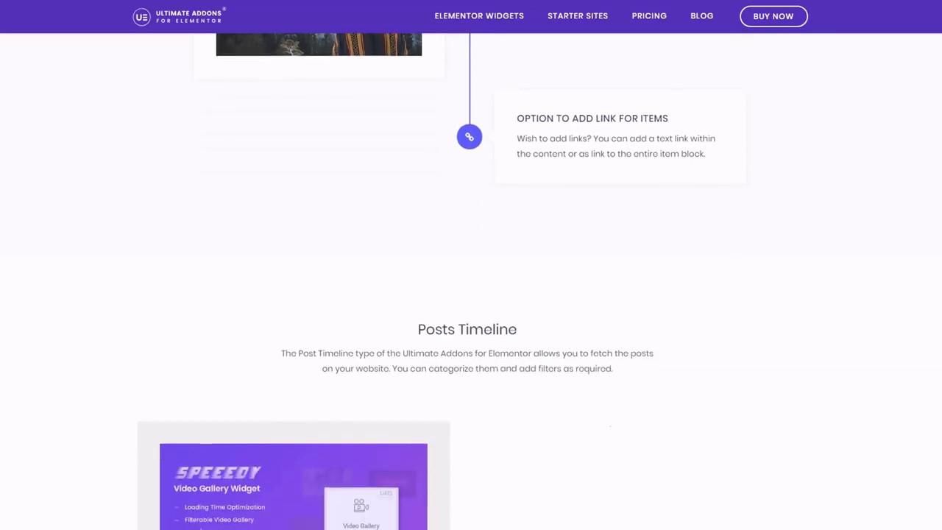
scroll(471, 294, "down", 3)
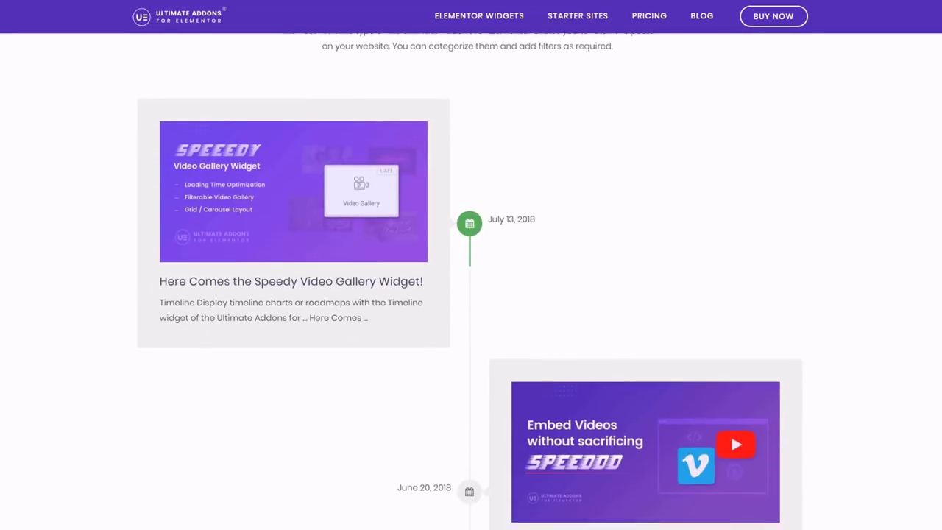
scroll(471, 294, "down", 7)
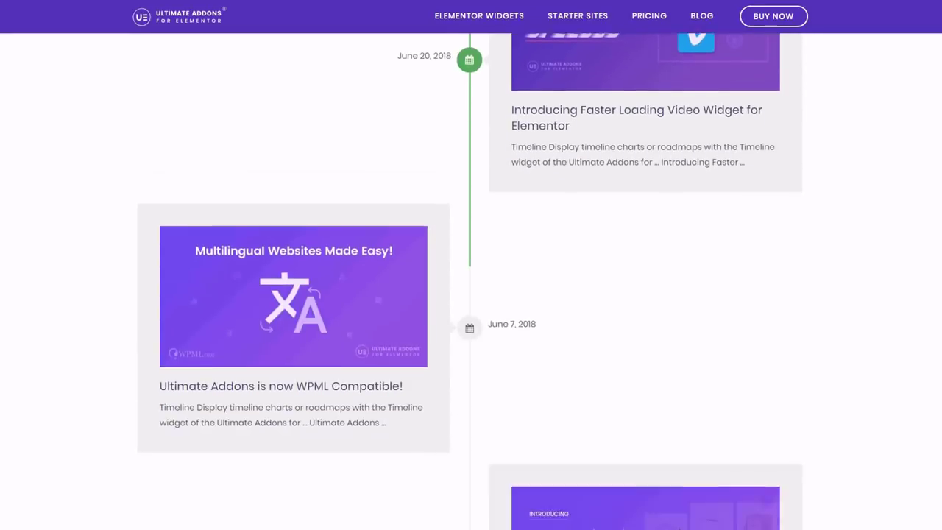
scroll(471, 294, "down", 2)
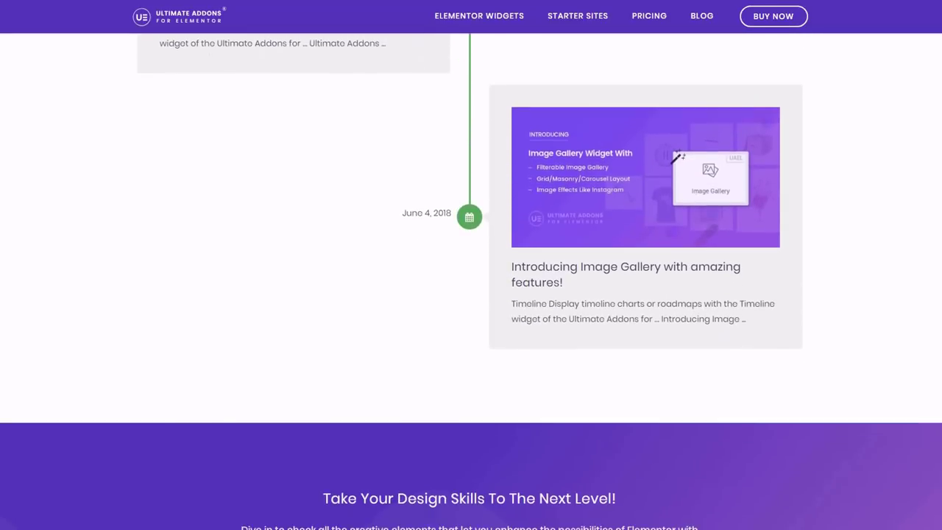
scroll(471, 294, "up", 5)
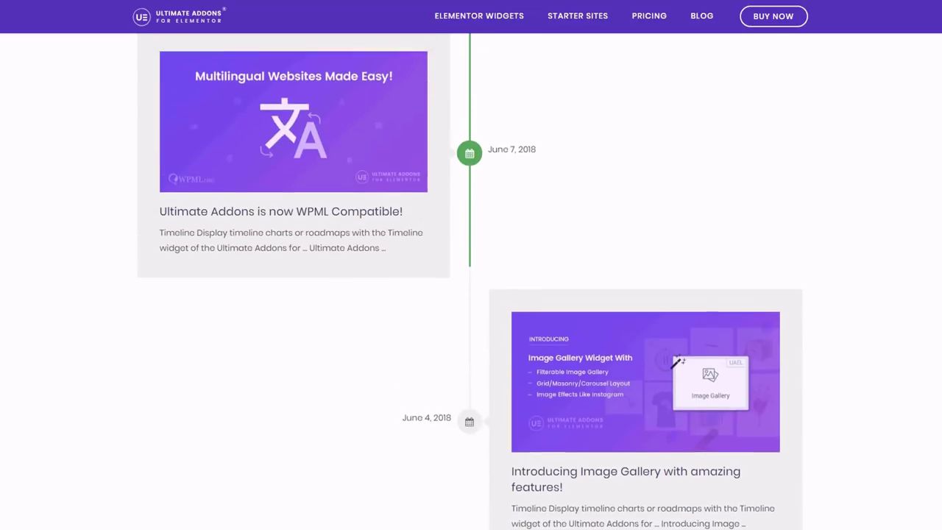
scroll(471, 295, "up", 1)
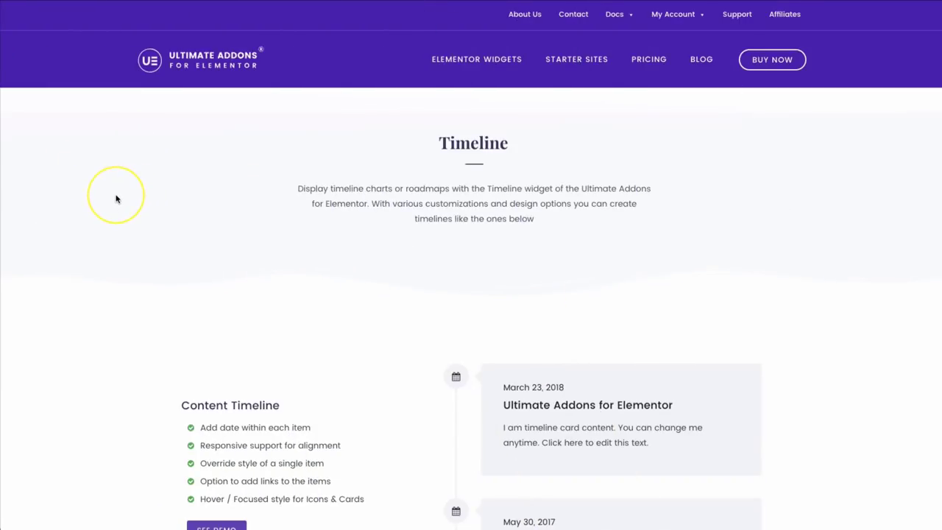
scroll(116, 199, "down", 2)
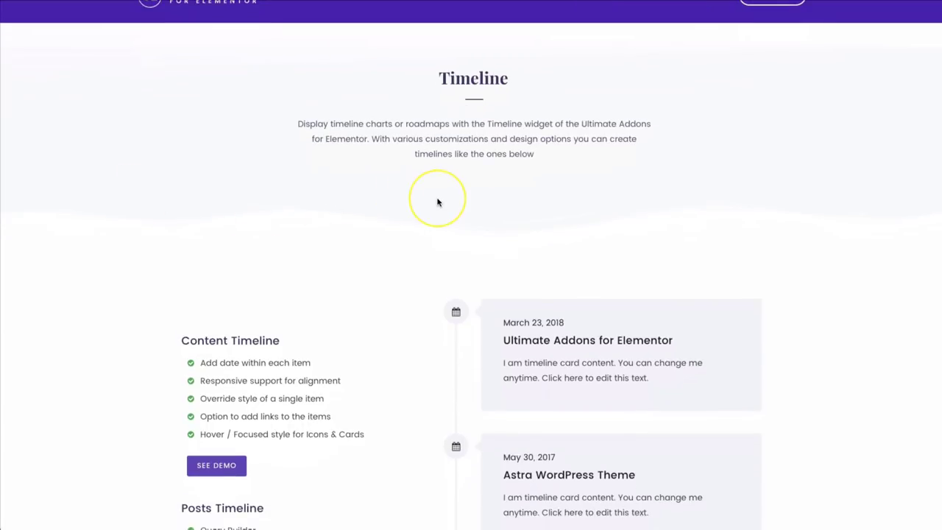
scroll(513, 231, "down", 1)
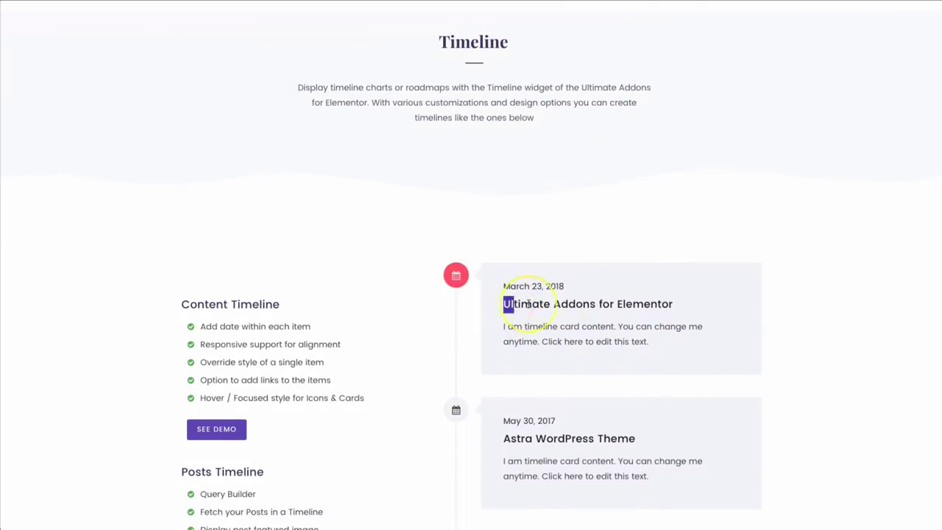
left_click_drag(514, 305, 664, 303)
left_click(610, 294)
scroll(511, 298, "down", 3)
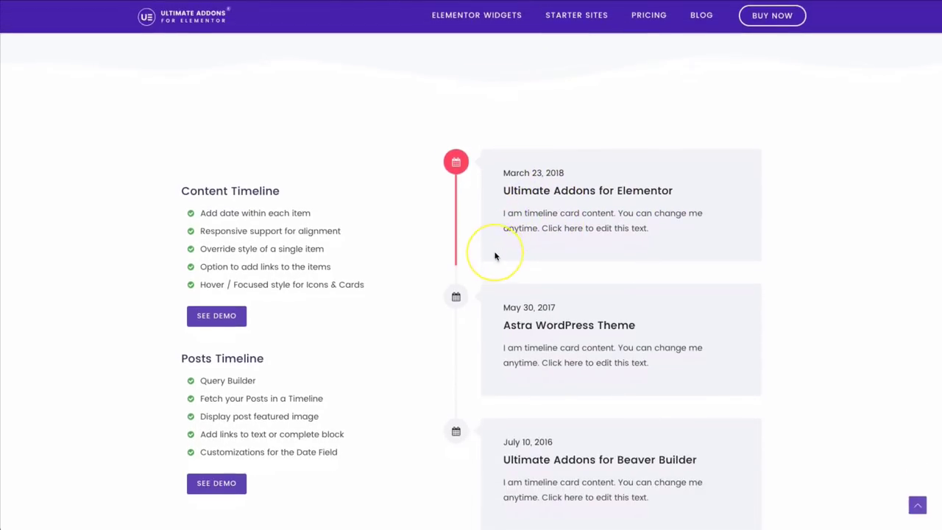
scroll(459, 206, "down", 1)
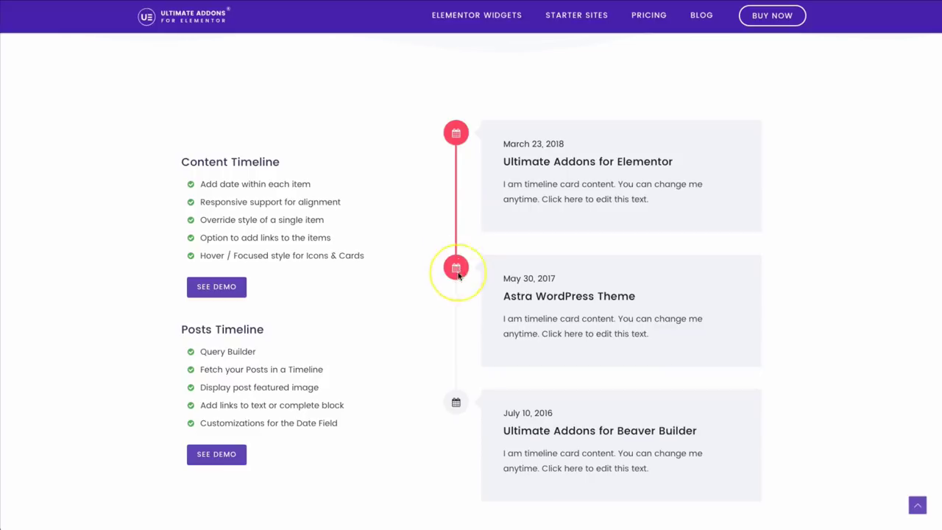
scroll(457, 267, "down", 2)
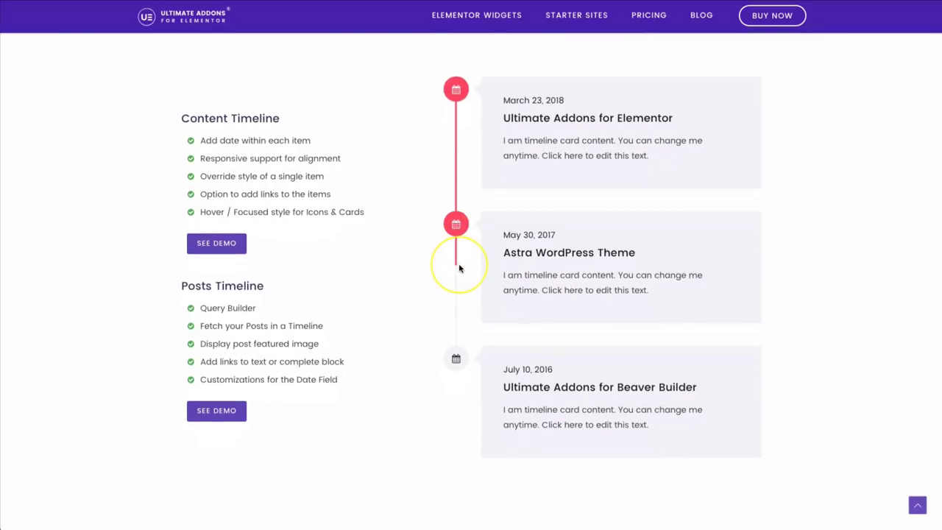
scroll(458, 271, "down", 2)
scroll(456, 278, "down", 2)
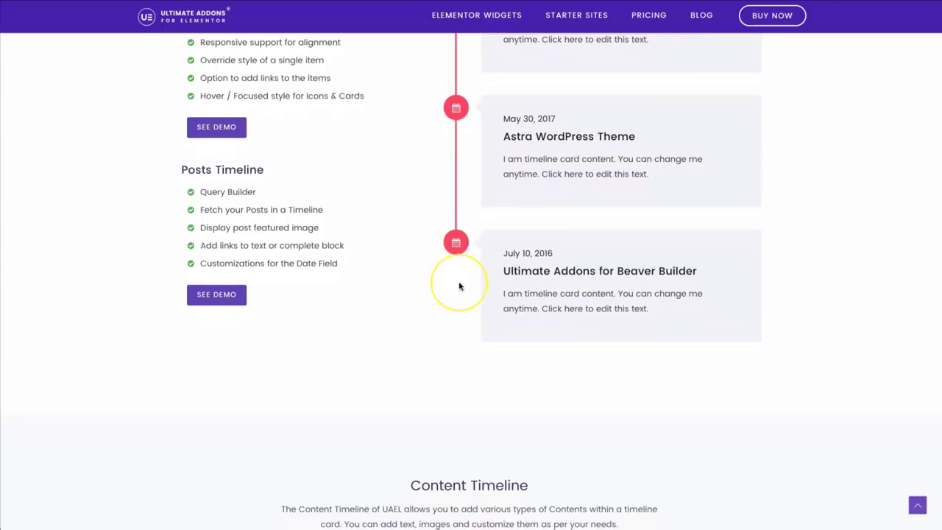
scroll(460, 282, "up", 3)
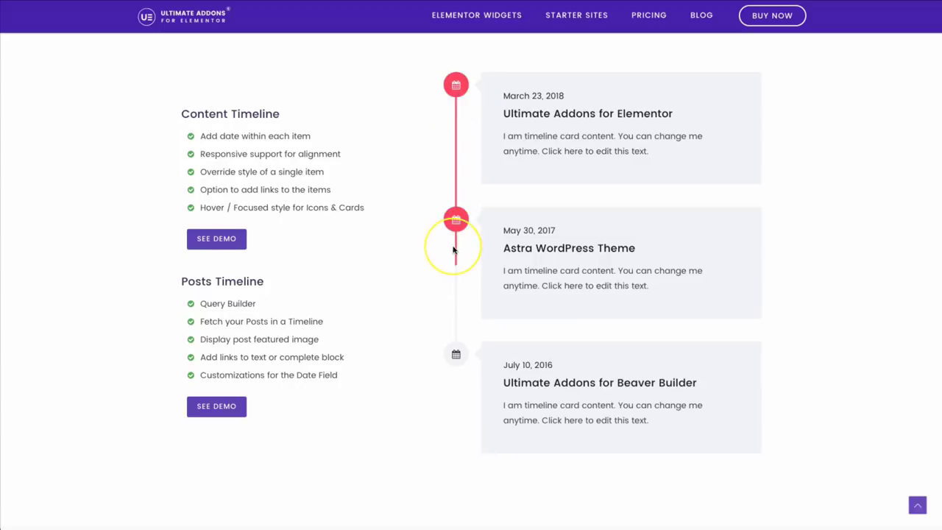
scroll(453, 248, "down", 8)
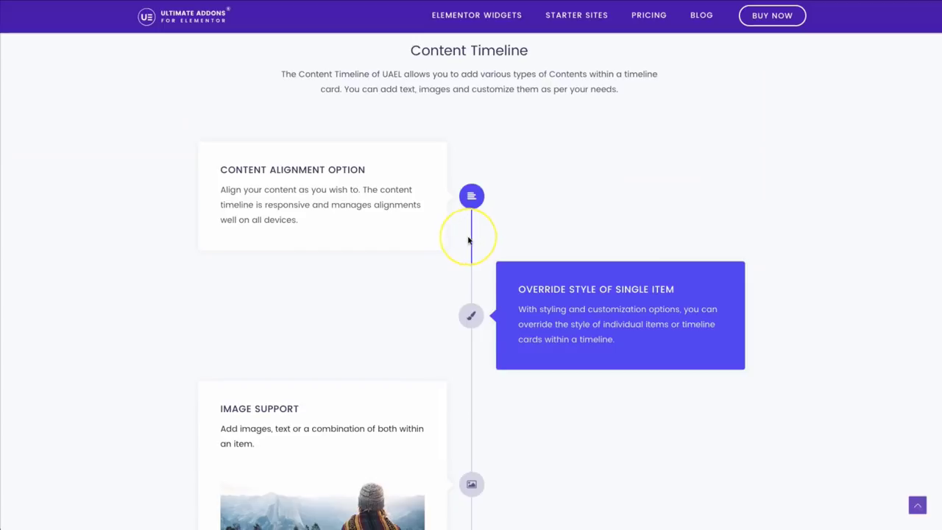
scroll(464, 238, "down", 1)
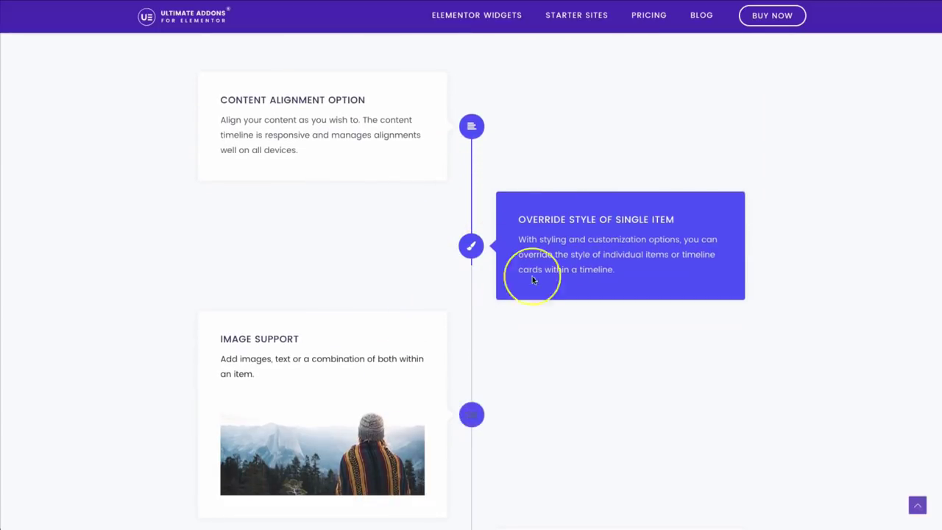
scroll(404, 217, "down", 3)
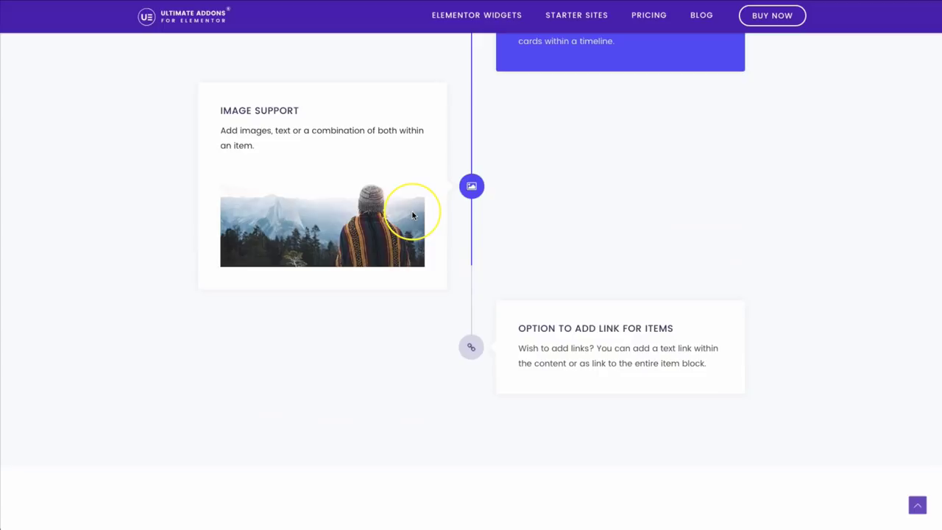
scroll(412, 211, "down", 1)
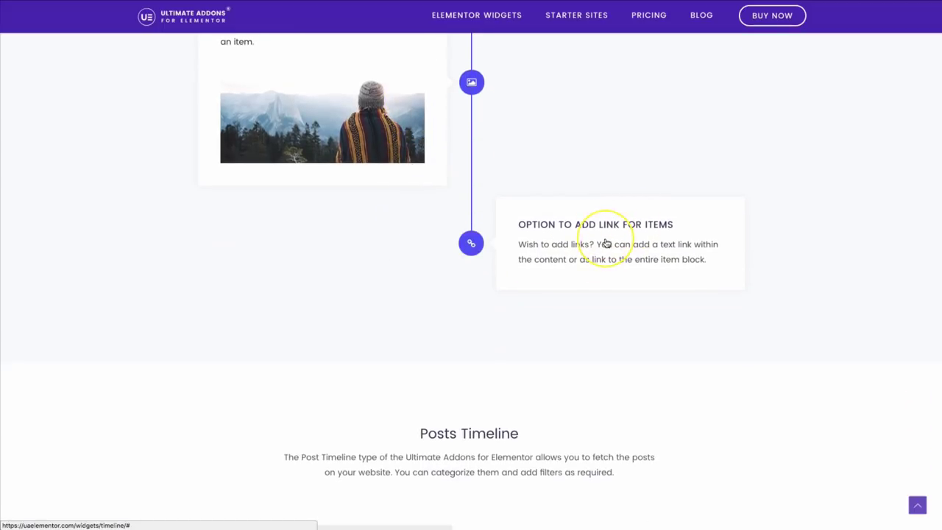
scroll(320, 243, "down", 4)
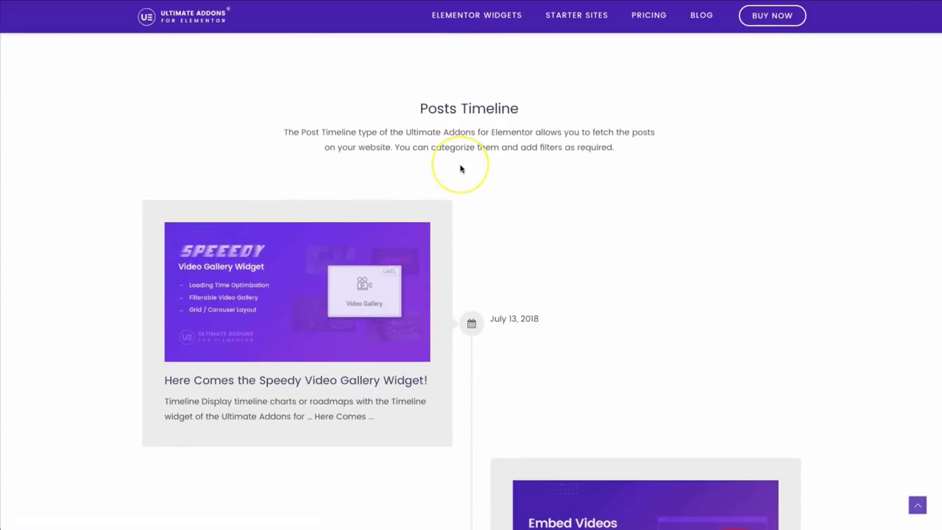
scroll(463, 192, "down", 2)
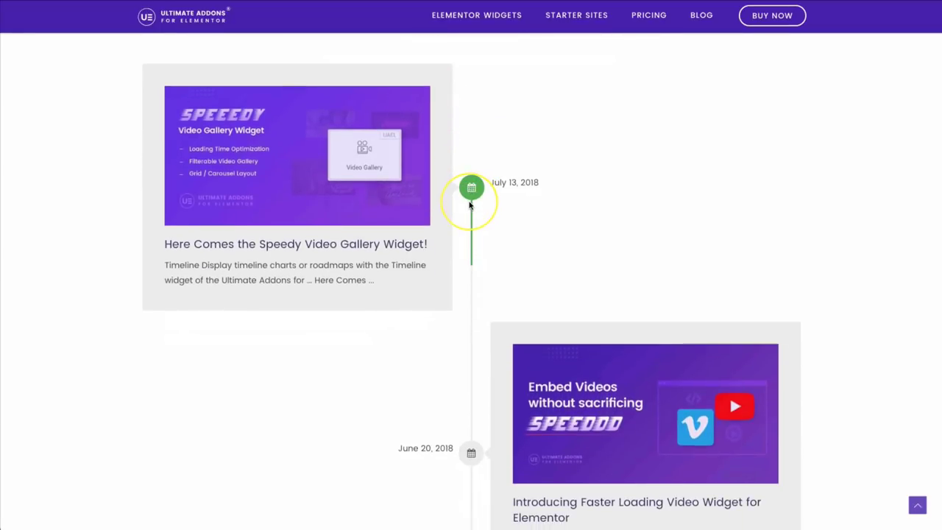
scroll(532, 227, "down", 3)
scroll(496, 250, "down", 1)
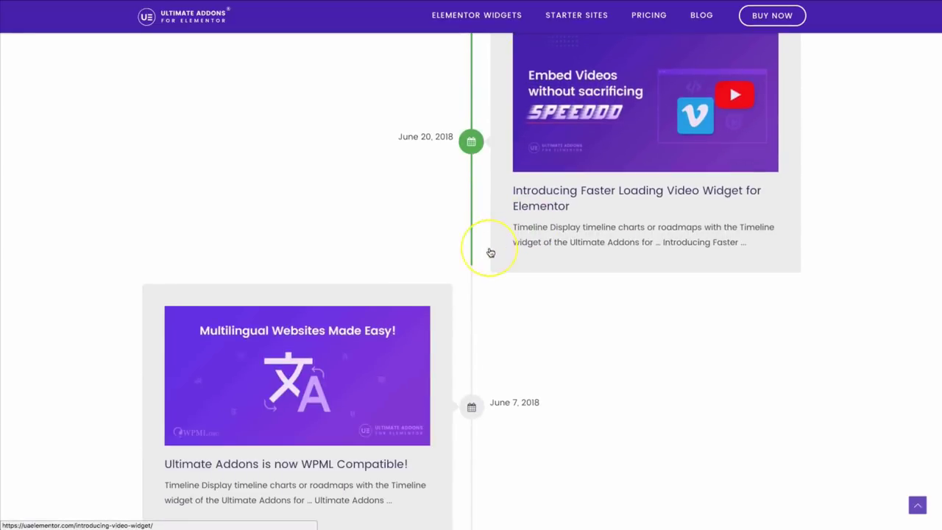
scroll(479, 255, "down", 5)
scroll(474, 255, "down", 2)
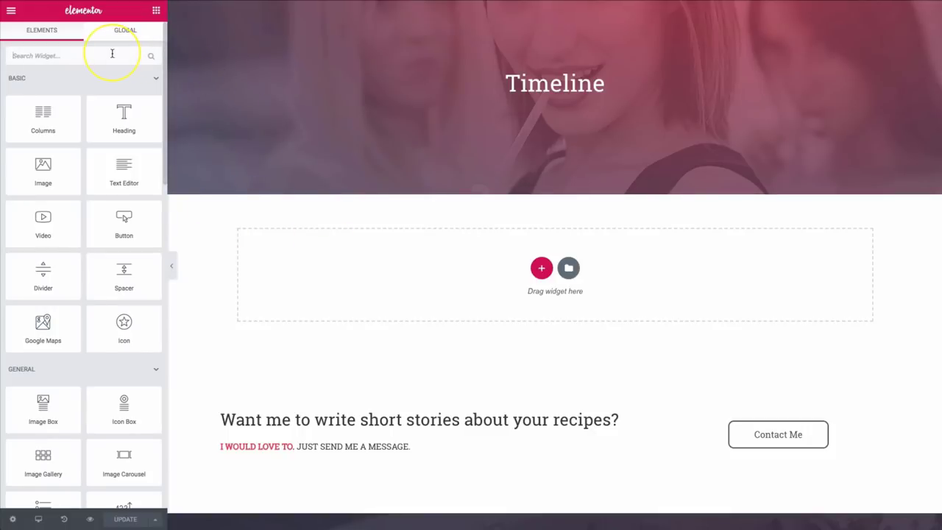
Search widgets for 'time' and drop the Timeline widget into the empty section
left_click(112, 52)
type("time")
left_click_drag(47, 84, 401, 263)
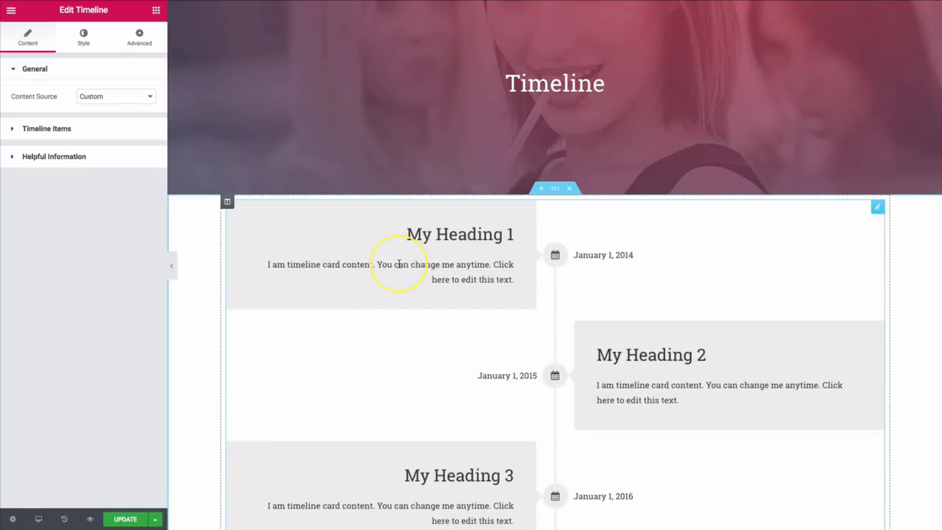
Give the timeline's section a 50 px top and bottom margin in its Advanced settings
left_click(556, 190)
left_click(137, 38)
left_click(23, 111)
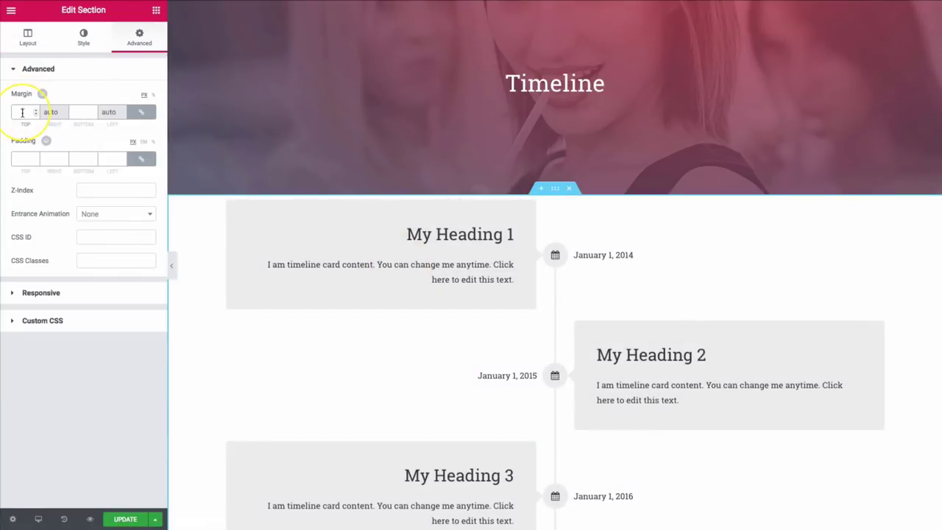
type("50")
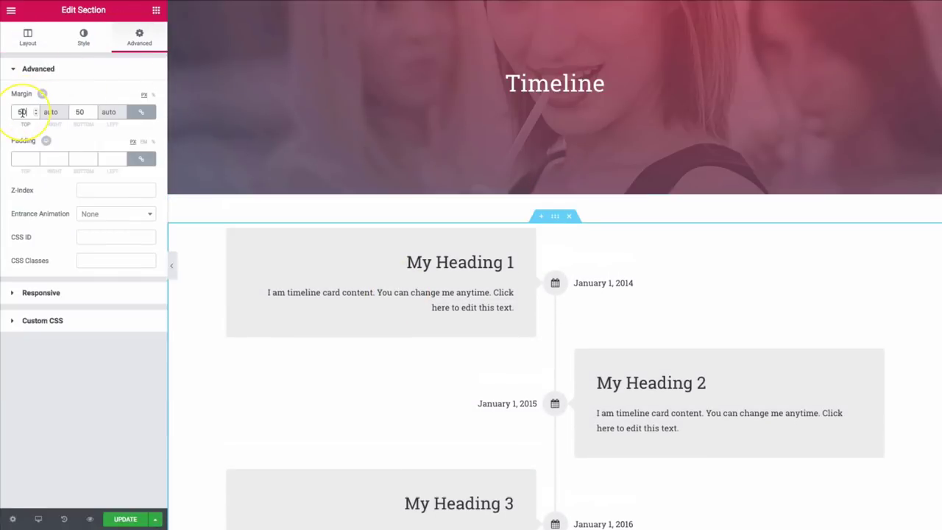
scroll(409, 151, "down", 1)
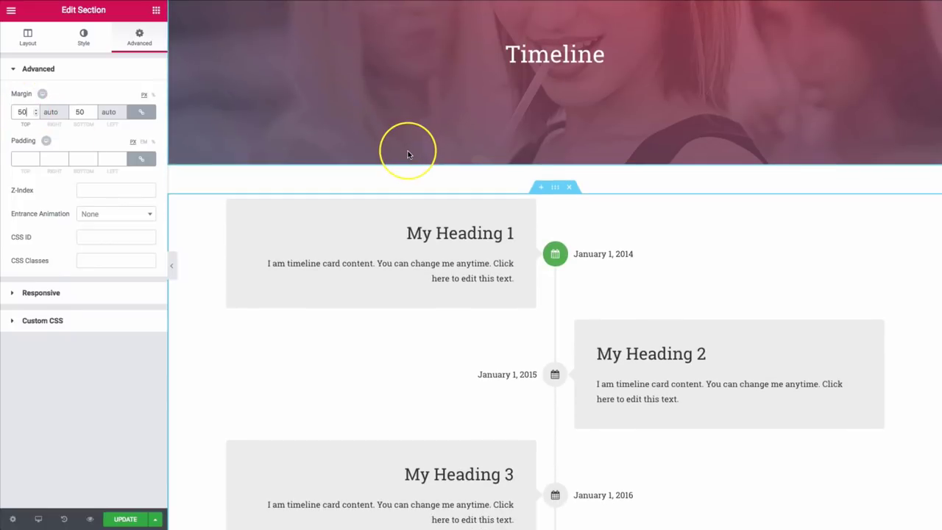
scroll(407, 154, "down", 3)
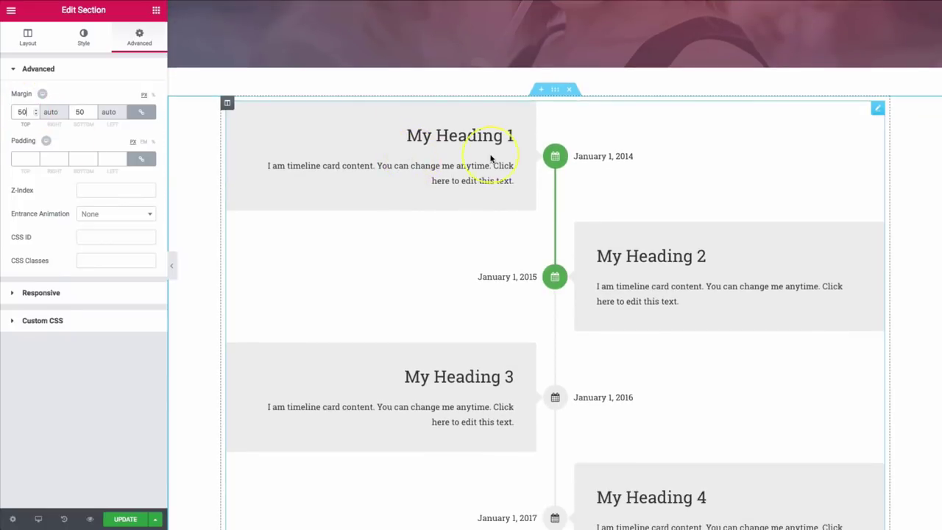
scroll(491, 158, "down", 1)
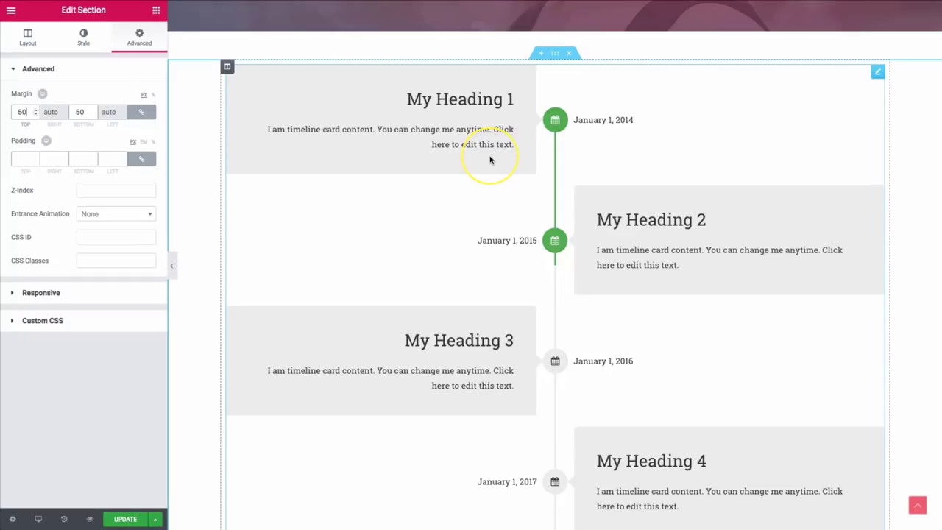
scroll(491, 159, "down", 1)
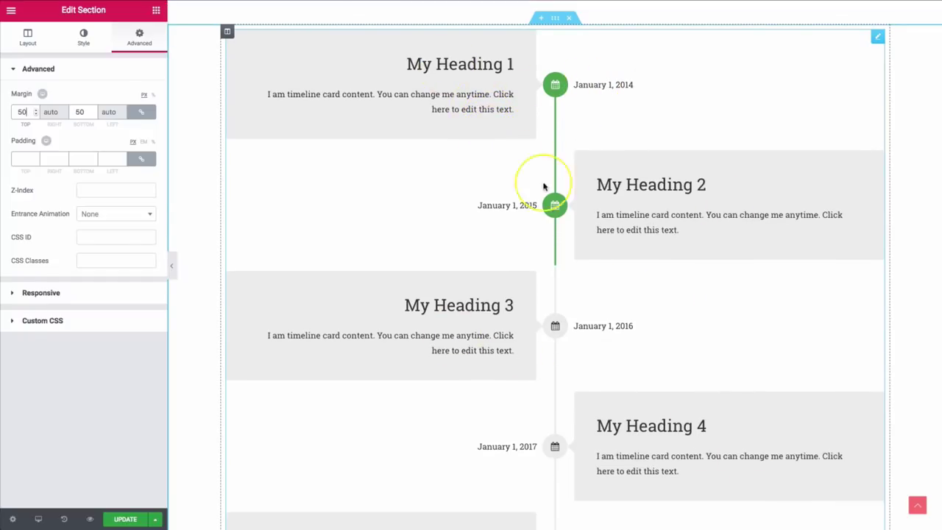
scroll(498, 215, "down", 1)
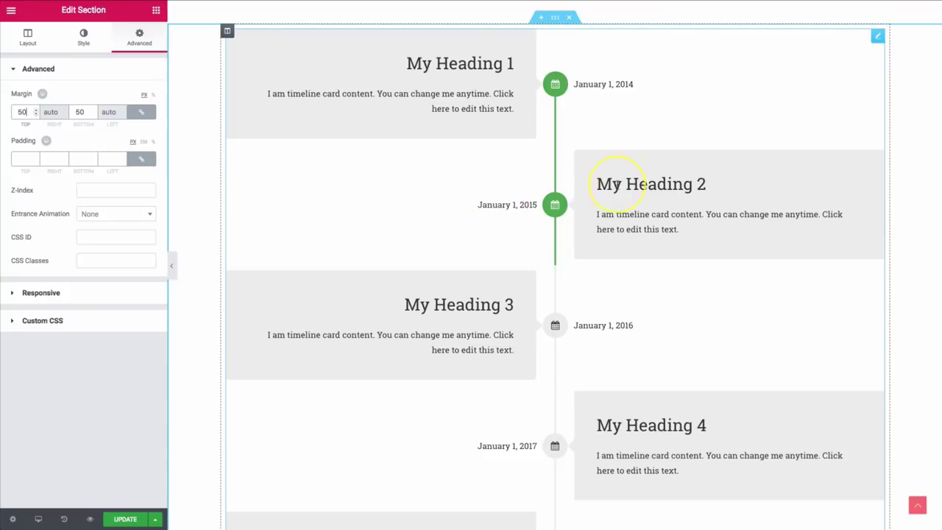
Keep the Timeline's Content Source as Custom and drag the 2015 item above 2014 and back
left_click(556, 213)
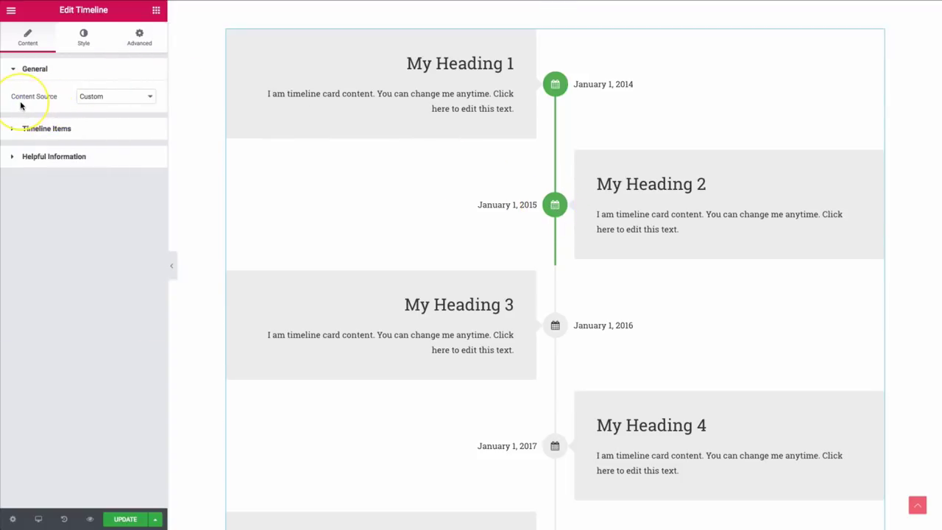
left_click(92, 97)
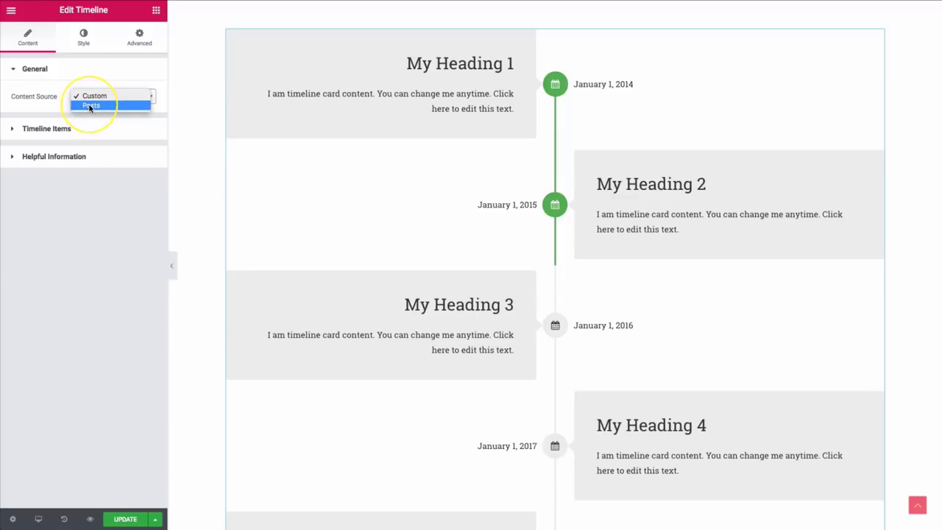
left_click(23, 96)
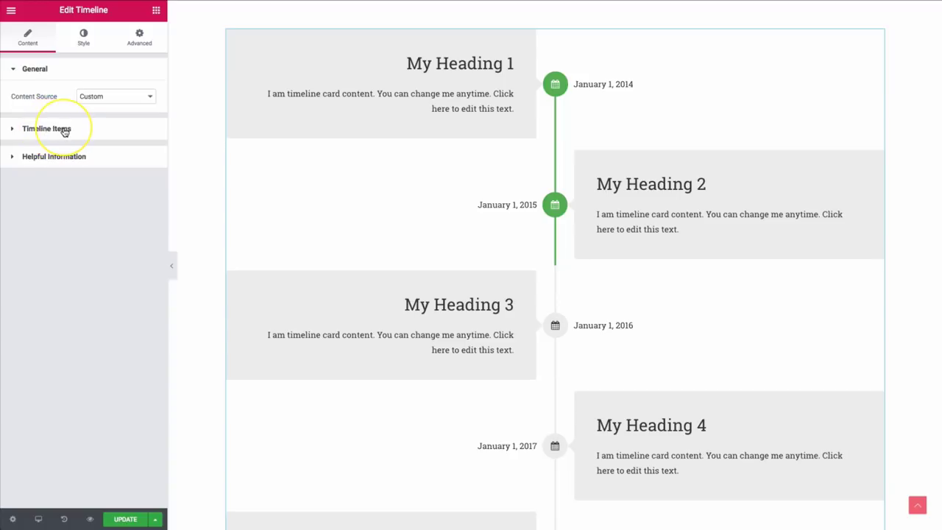
left_click(59, 130)
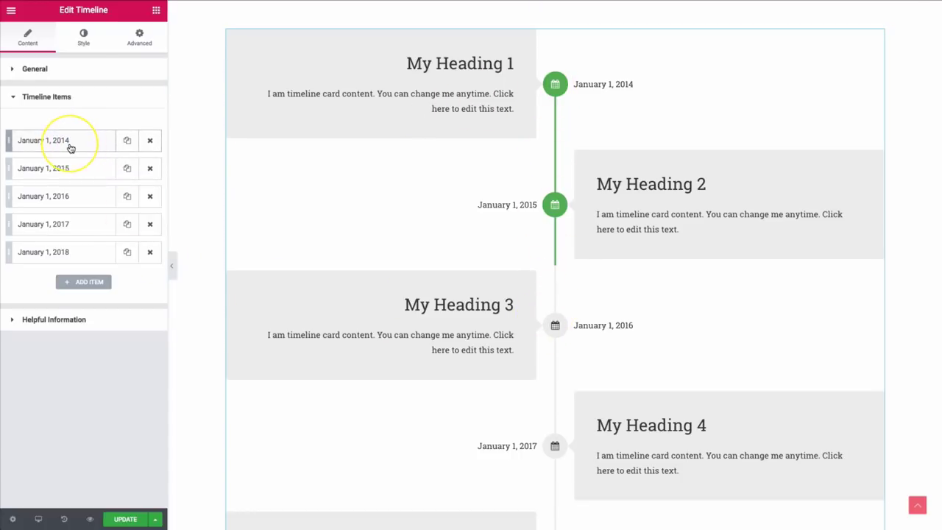
left_click_drag(69, 170, 65, 141)
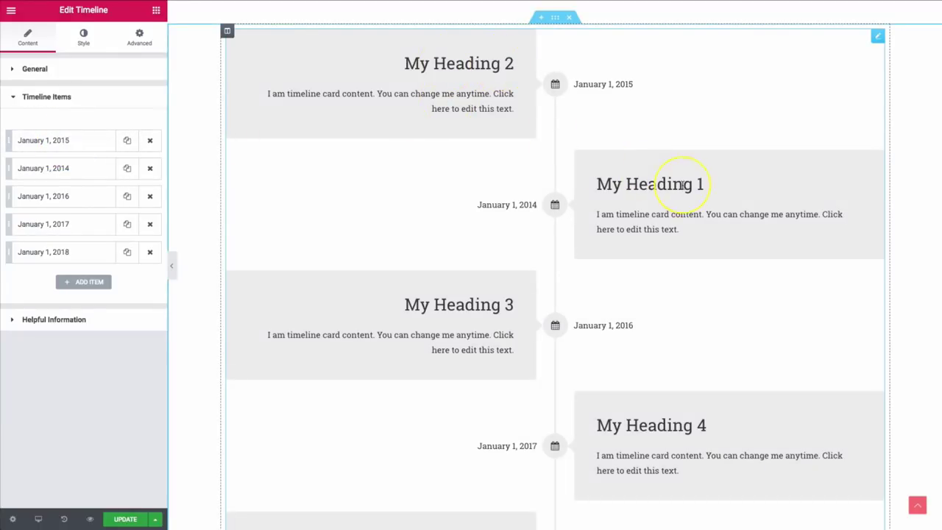
left_click_drag(92, 150, 76, 177)
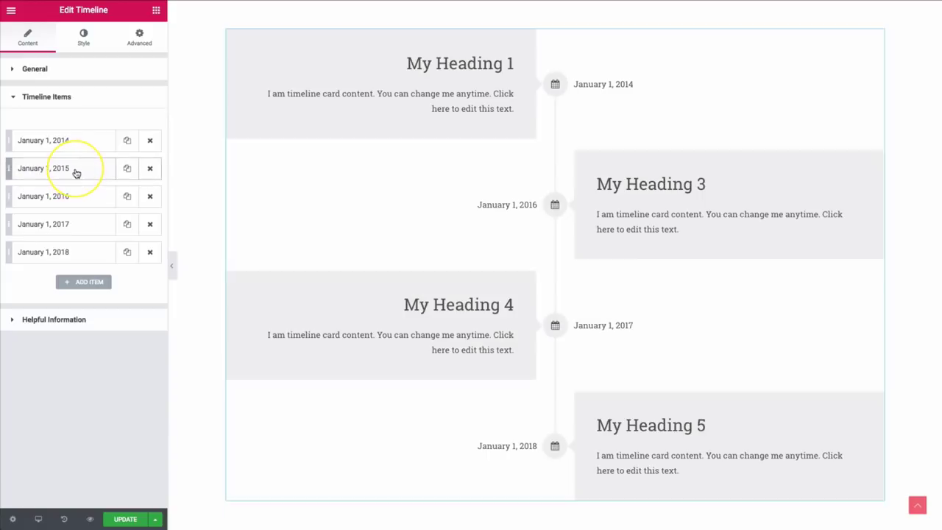
Expand the January 1, 2014 item and look over its content and style fields
left_click(79, 144)
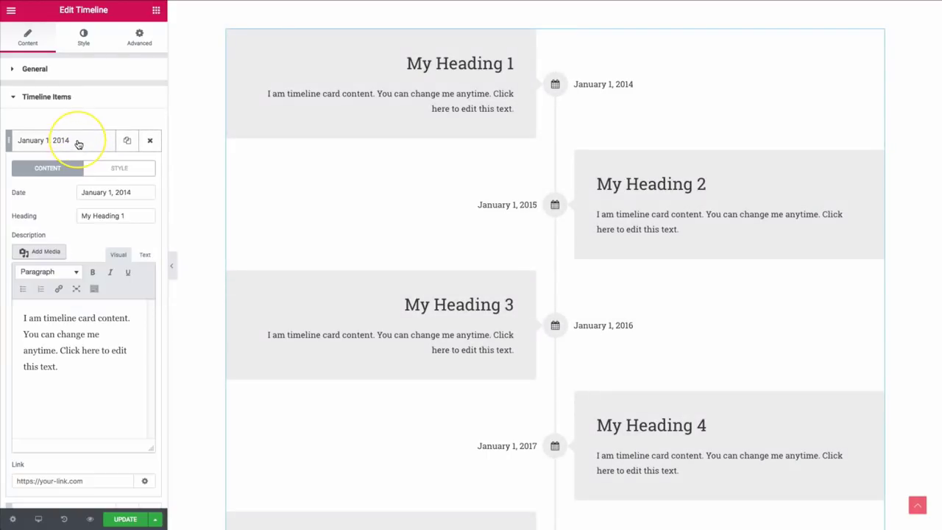
scroll(74, 145, "down", 1)
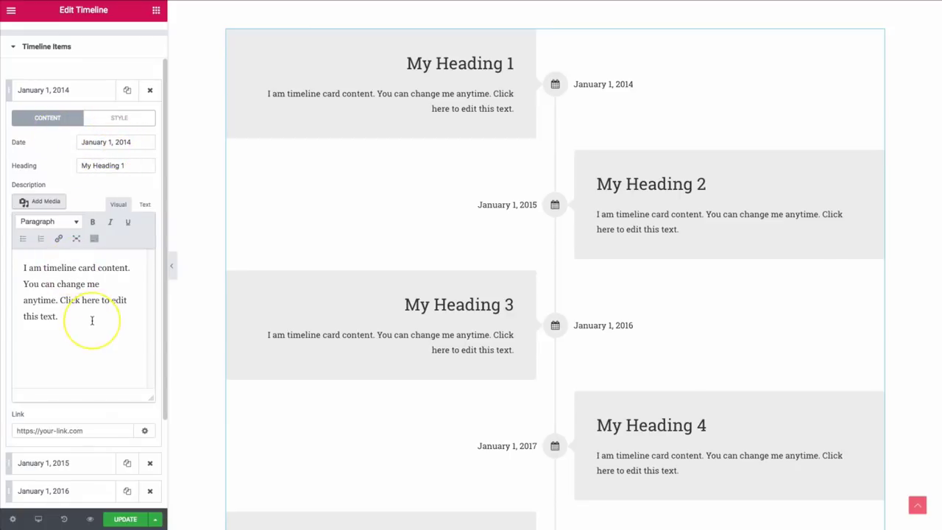
left_click_drag(90, 319, 1, 260)
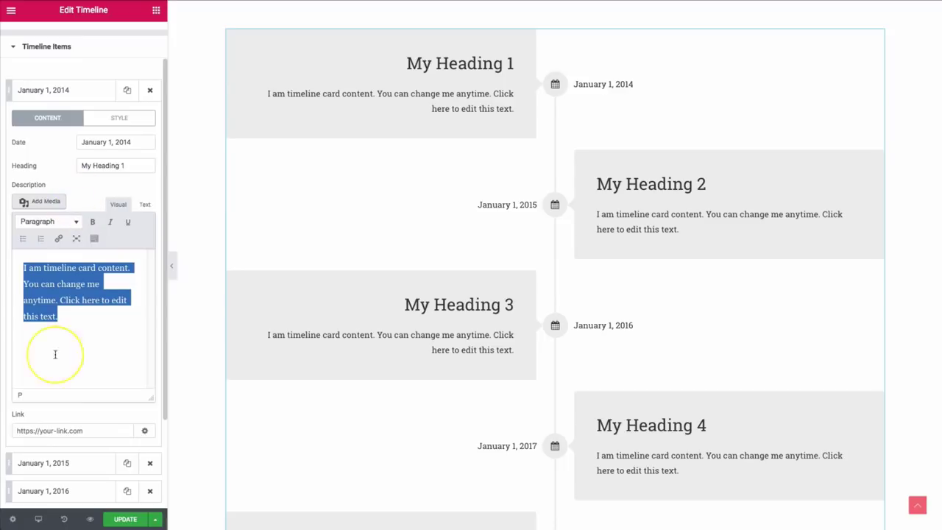
left_click(50, 431)
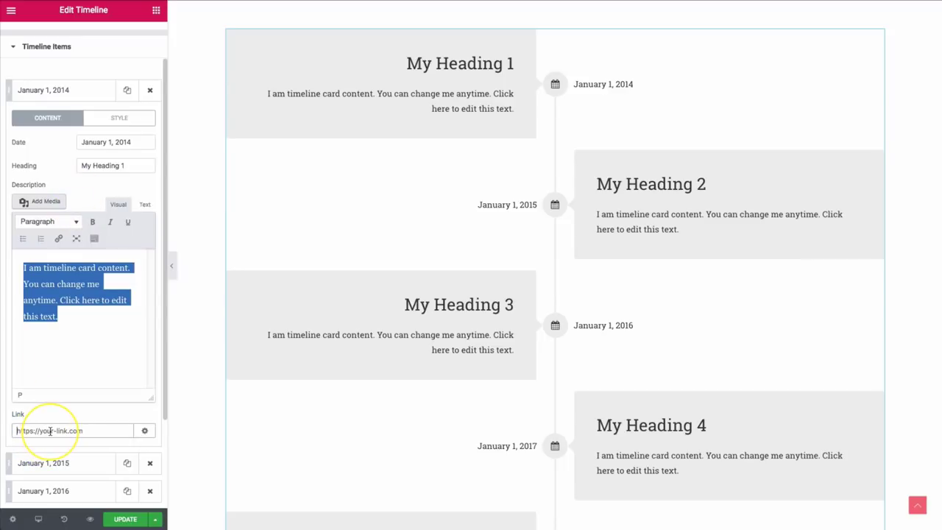
left_click(104, 118)
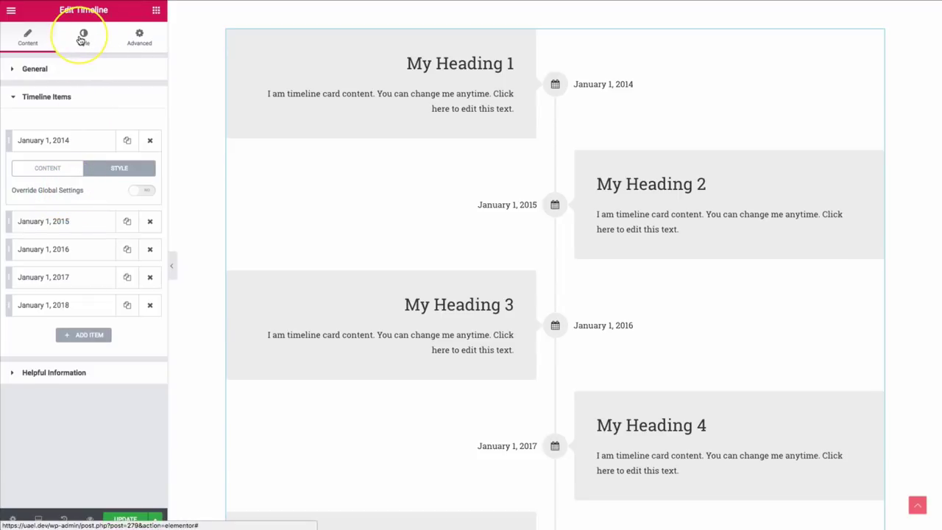
left_click(62, 171)
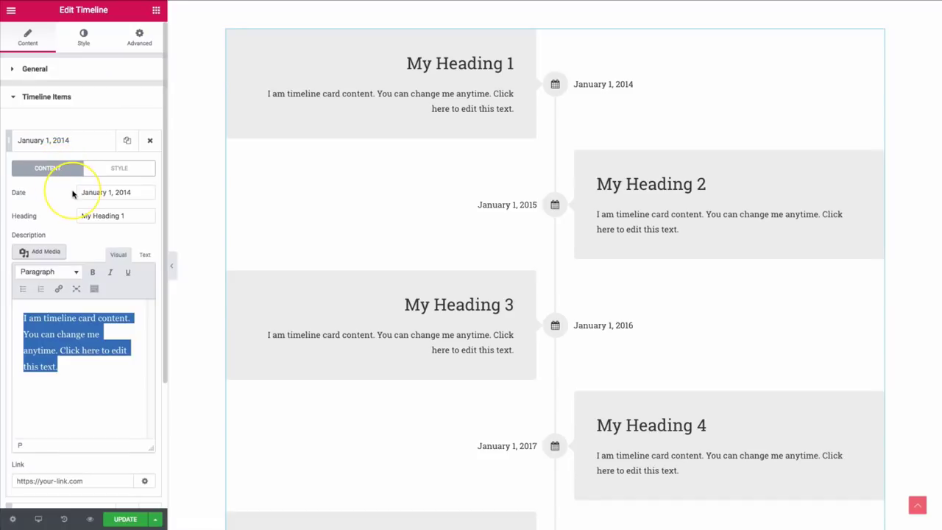
Set the first item's date to 'Step', heading to 'Let's Get Started', and replace its description with listing text
left_click_drag(131, 192, 71, 197)
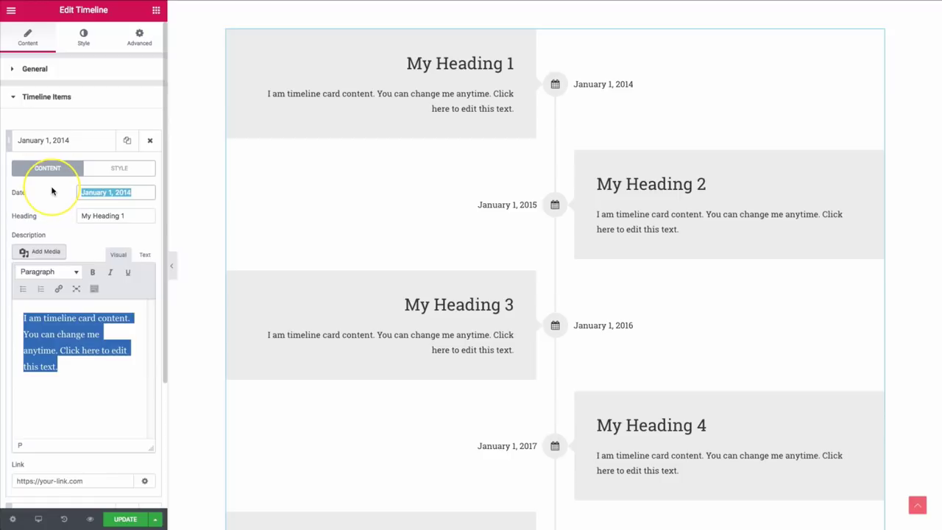
left_click(51, 192)
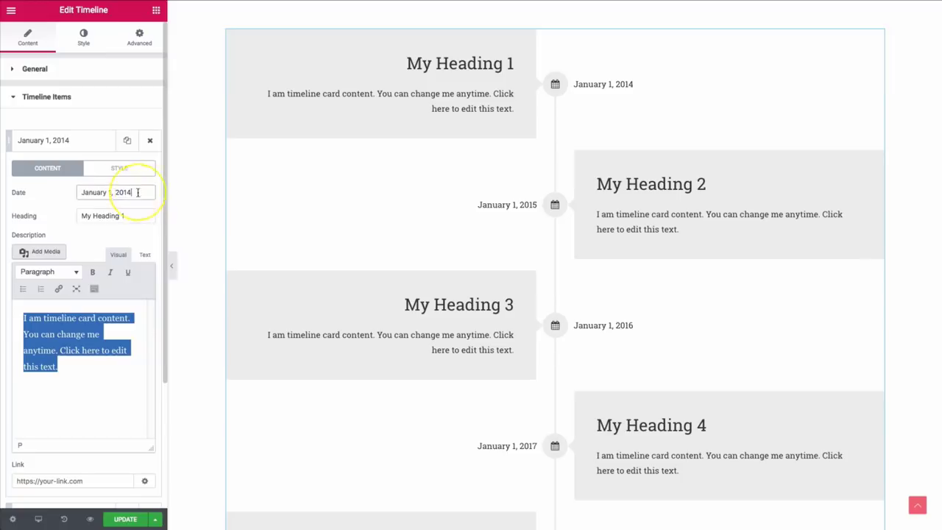
left_click_drag(147, 192, 69, 199)
type("Step 1")
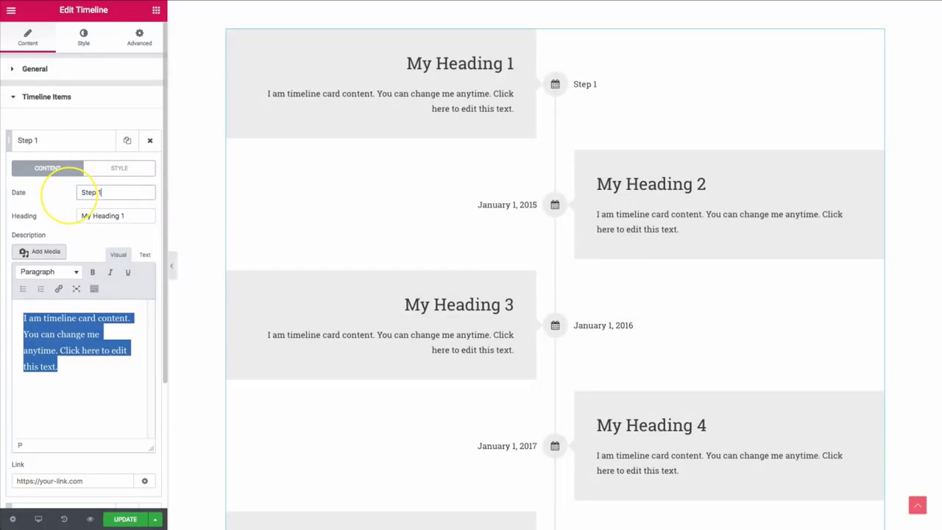
key("Tab")
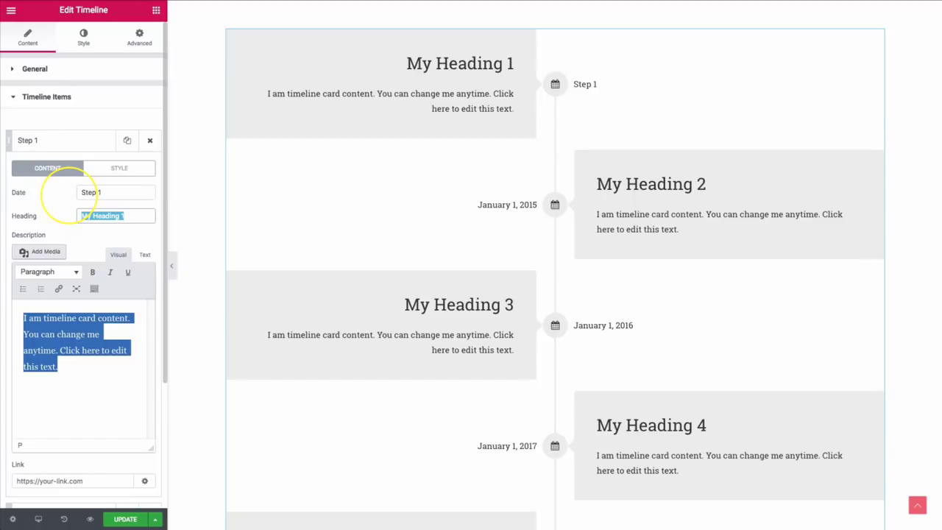
type("Let's Get Started")
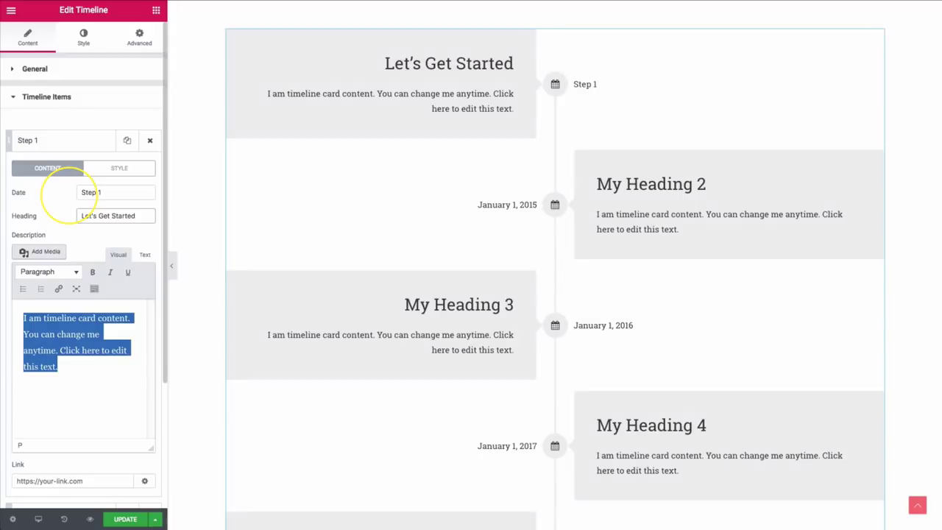
left_click(81, 359)
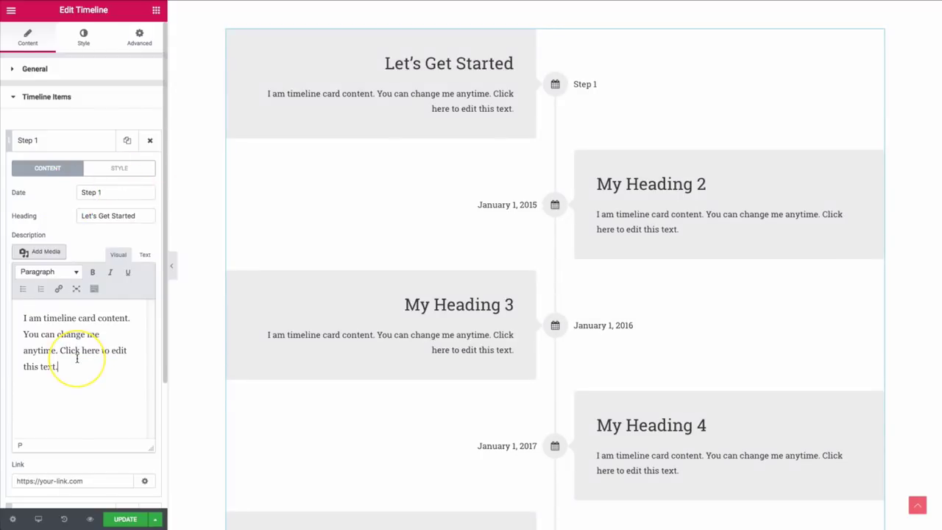
triple_click(76, 359)
type("All of y")
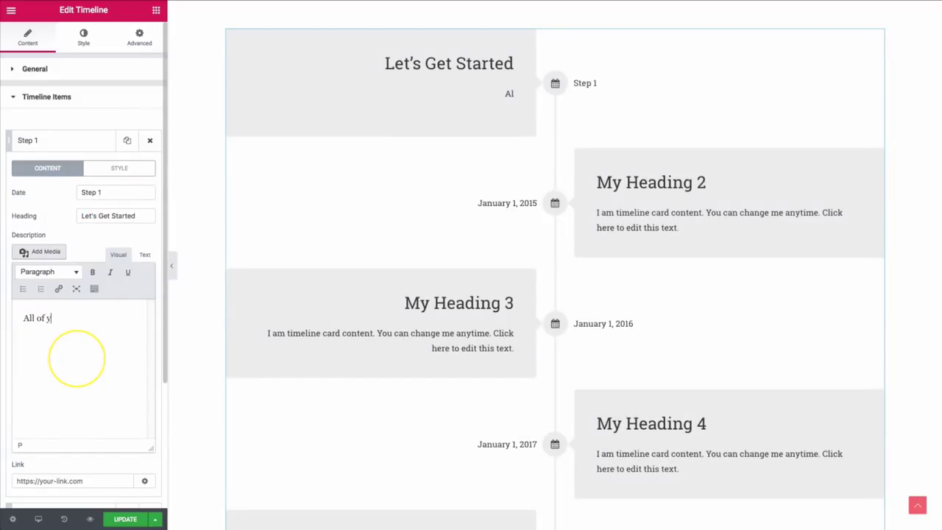
type("our content")
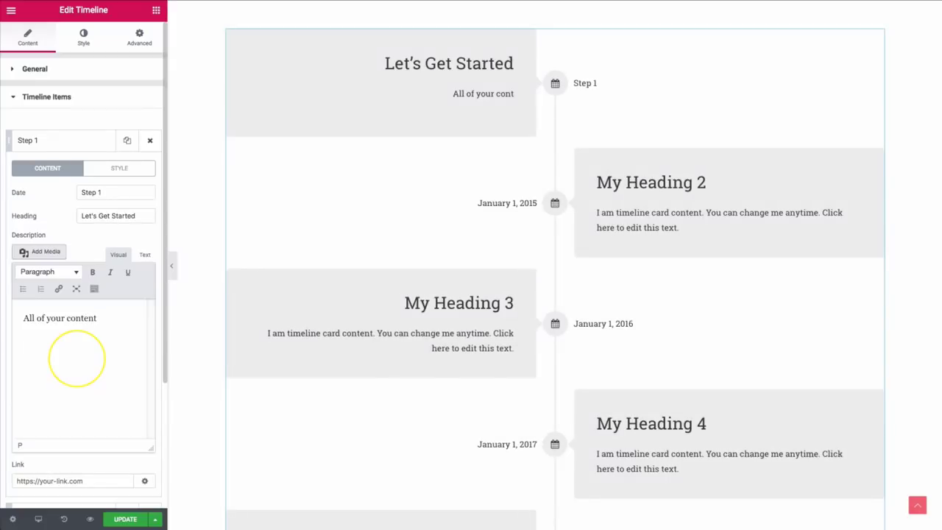
type(". How to add your l")
type("isting.")
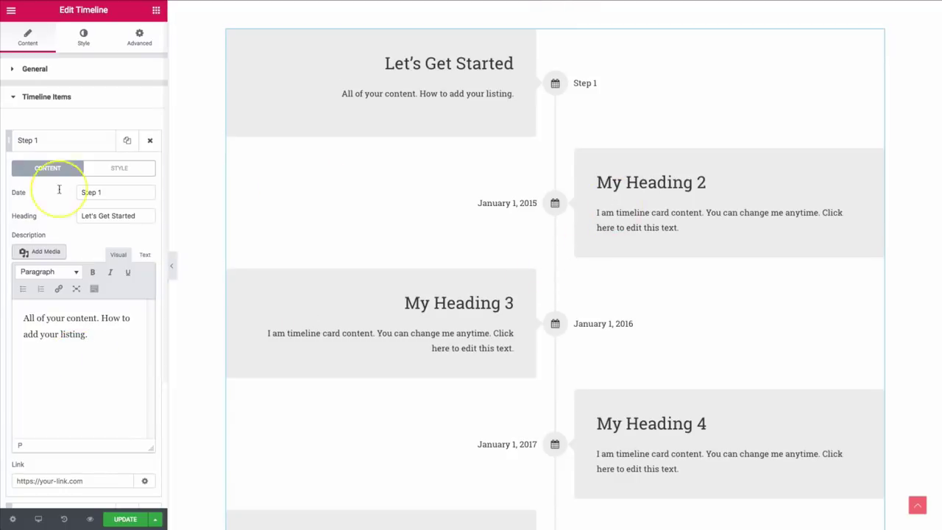
Label the second, January 1, 2015 item 'Step 2'
left_click(41, 139)
left_click(43, 170)
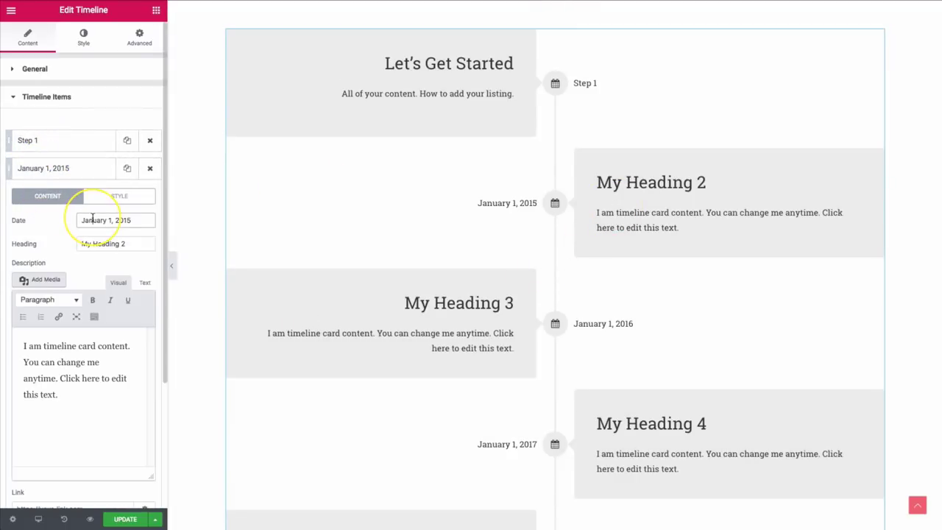
type("Step 2")
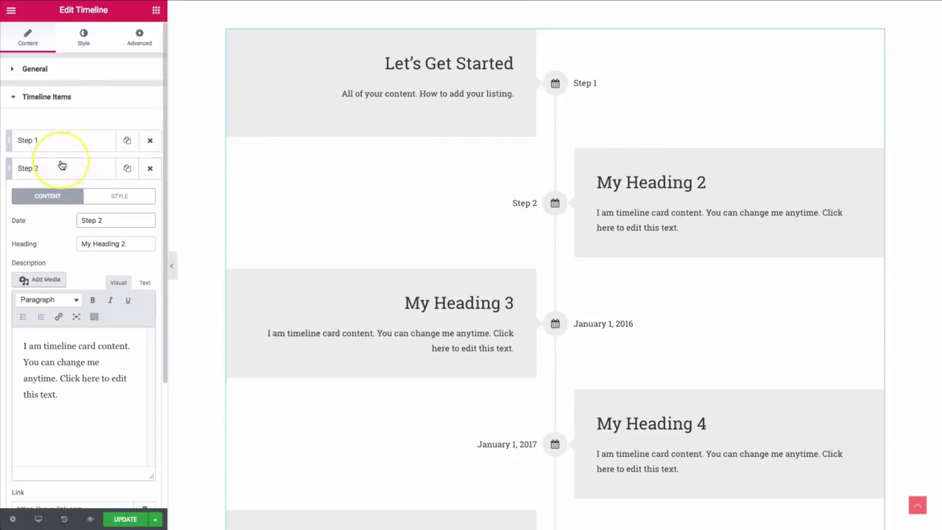
left_click(42, 73)
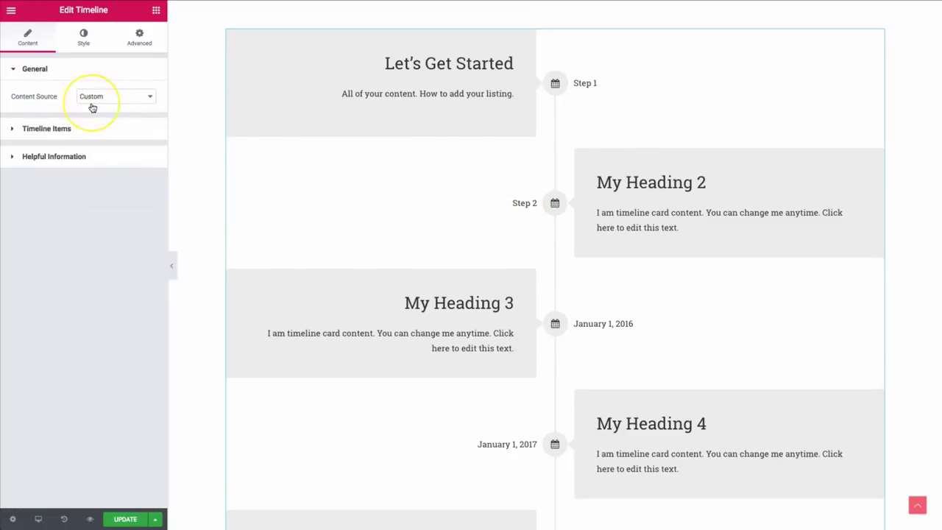
Delete the Step 1 and Step 2 timeline items
left_click(59, 133)
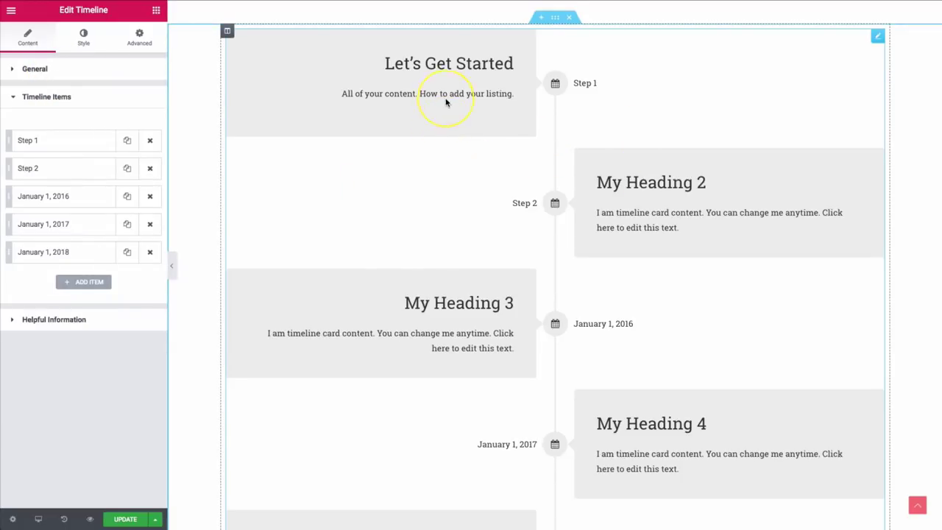
left_click(68, 143)
left_click_drag(103, 191, 61, 195)
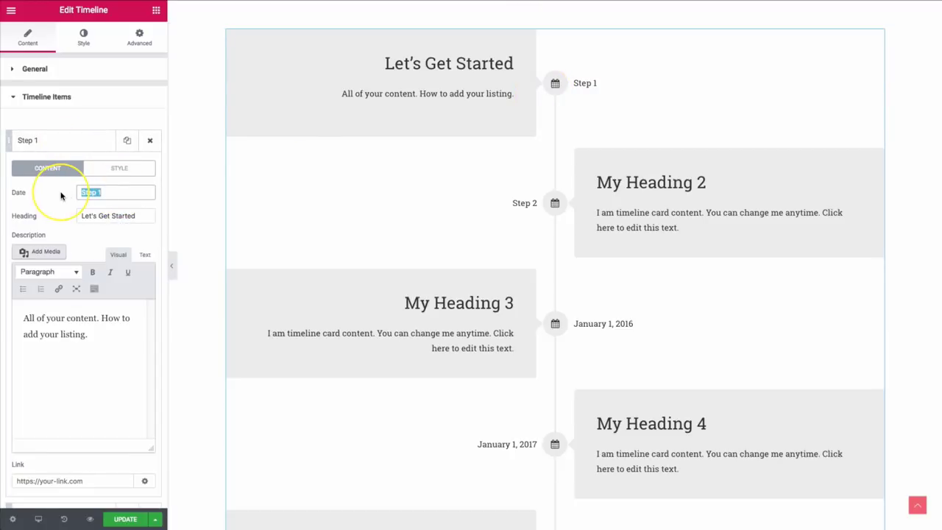
left_click(150, 140)
left_click(70, 143)
Review the January 1, 2016 item, then add an Item #4 and delete it again
left_click_drag(136, 192, 54, 193)
left_click_drag(131, 216, 101, 216)
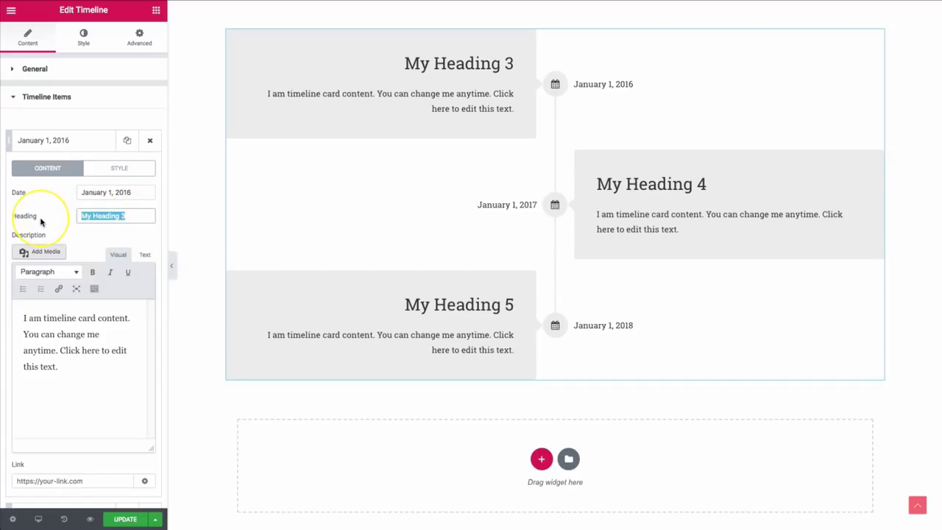
left_click_drag(59, 366, 24, 316)
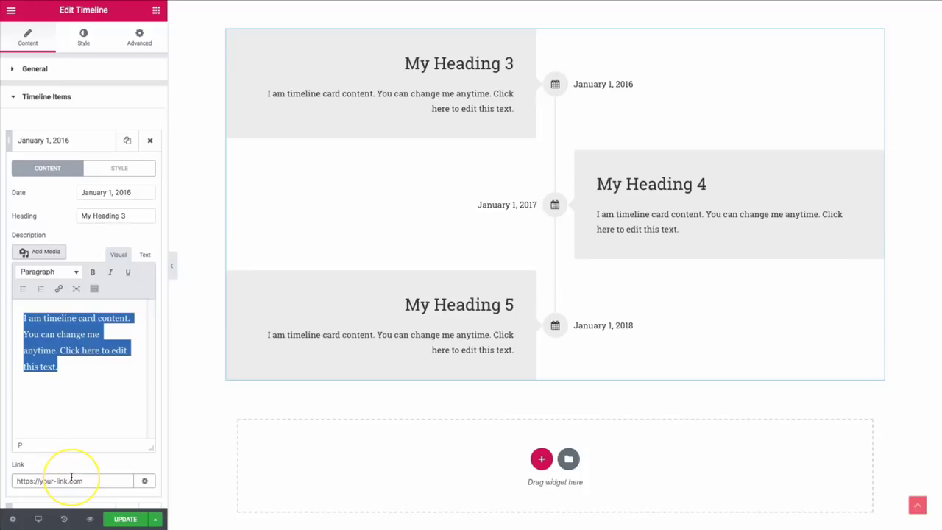
left_click(69, 143)
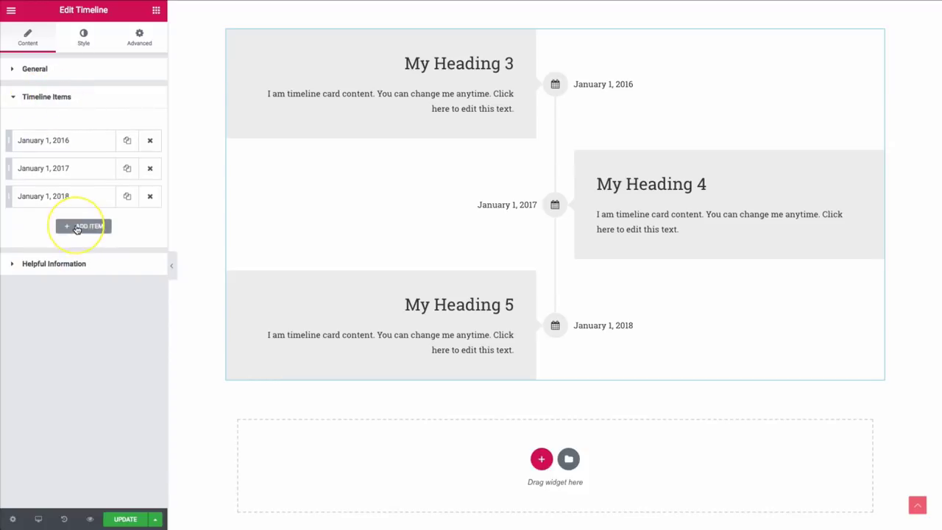
left_click(77, 228)
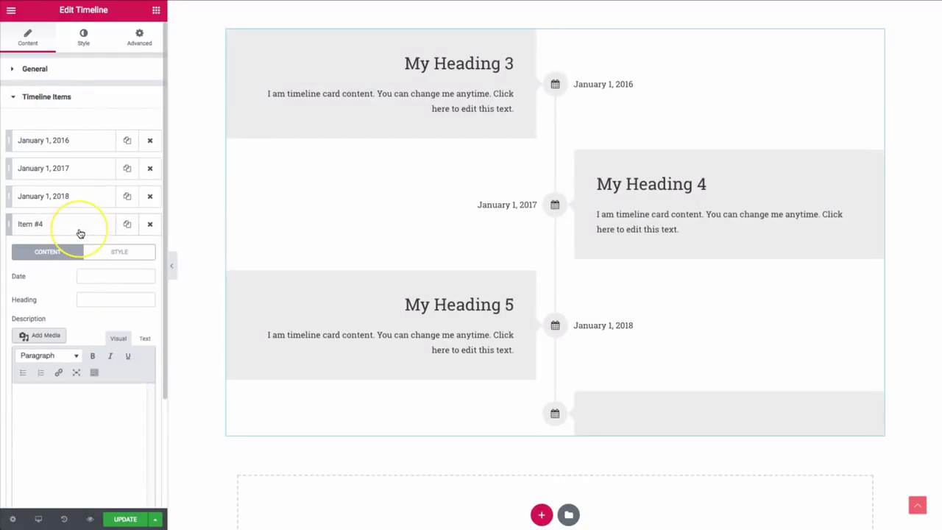
left_click(79, 232)
left_click(150, 224)
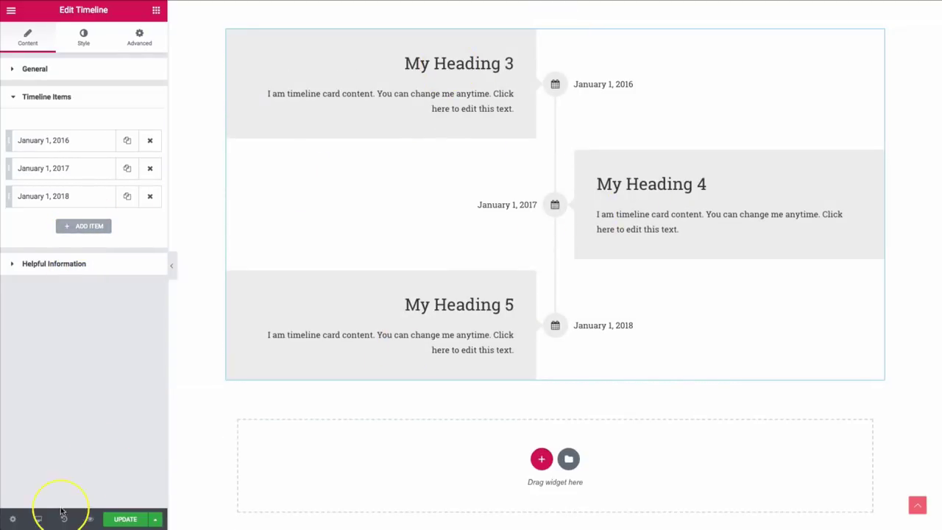
Switch the timeline's Content Source to Posts so recipe posts appear
left_click(51, 69)
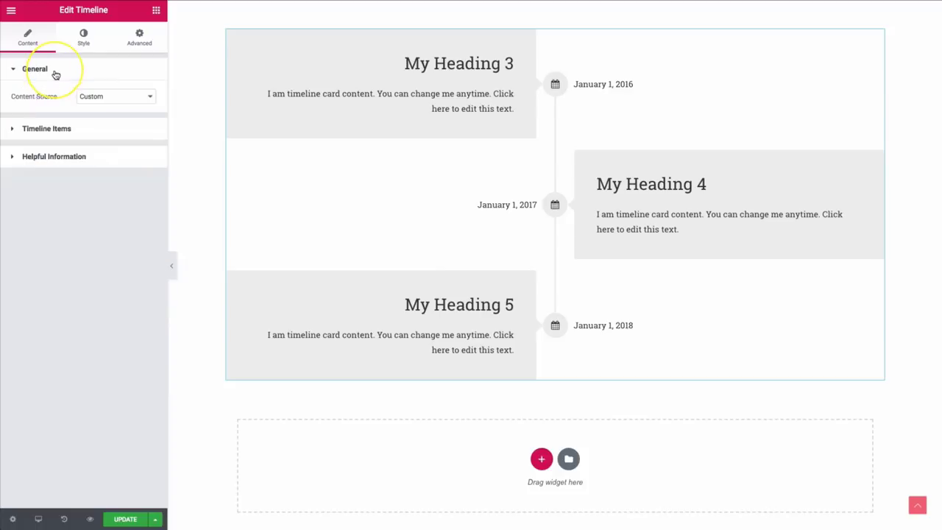
left_click(115, 98)
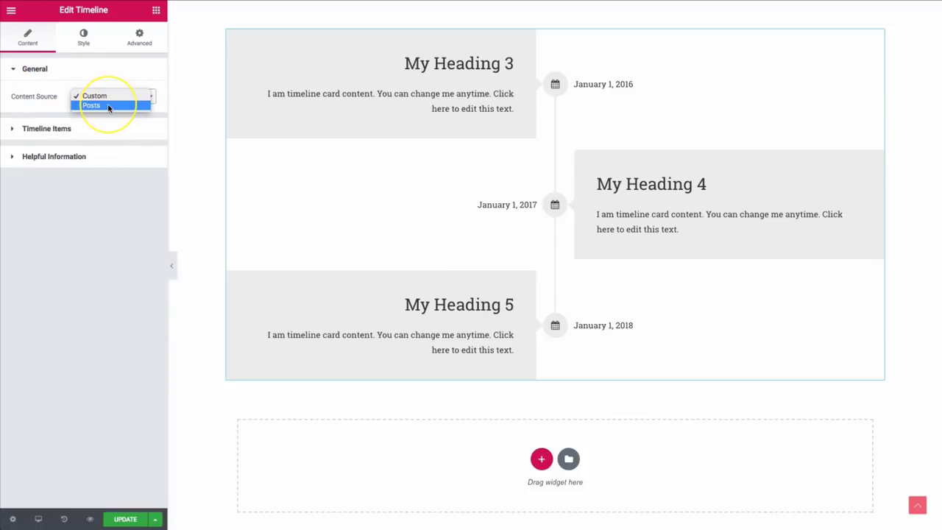
left_click(108, 108)
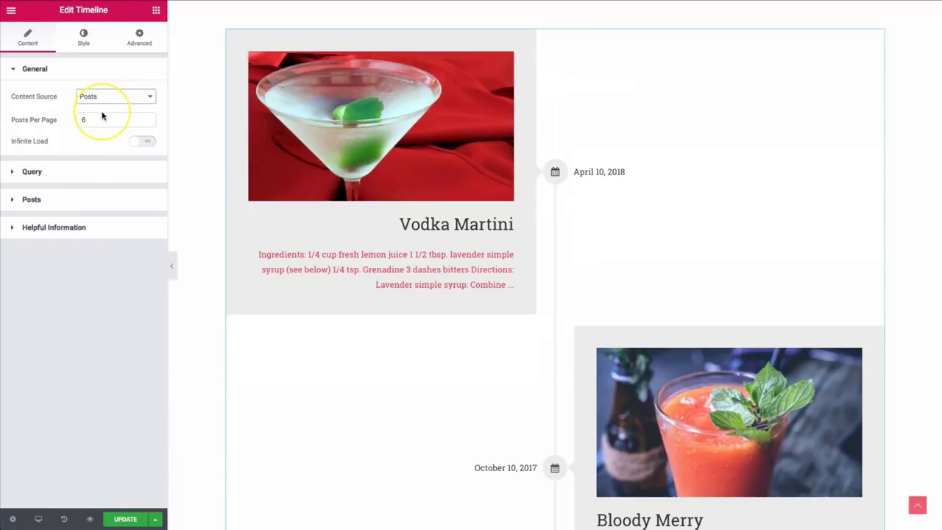
scroll(427, 163, "down", 12)
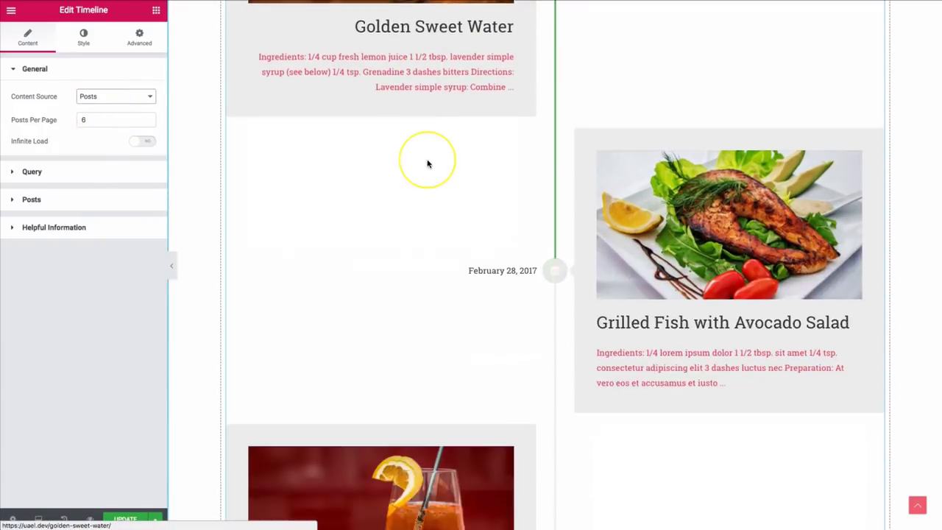
scroll(427, 163, "down", 3)
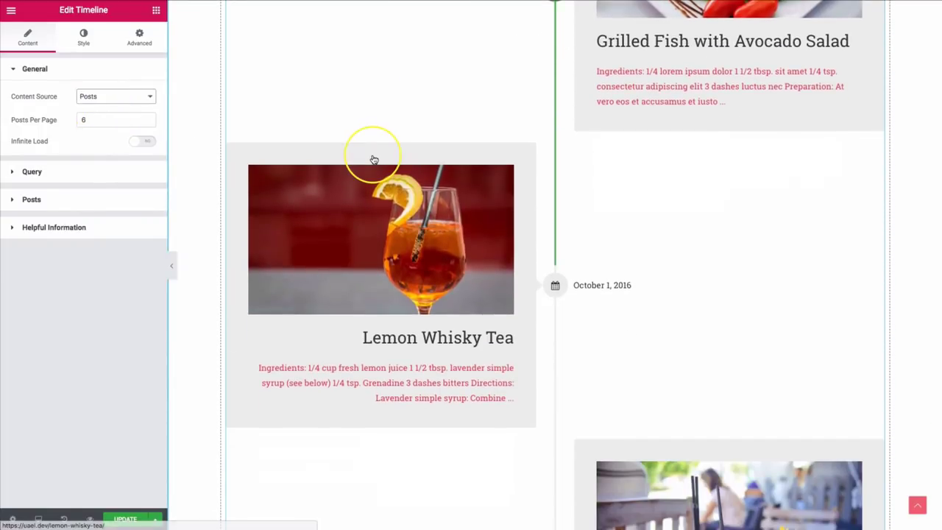
scroll(373, 160, "down", 5)
scroll(372, 155, "up", 4)
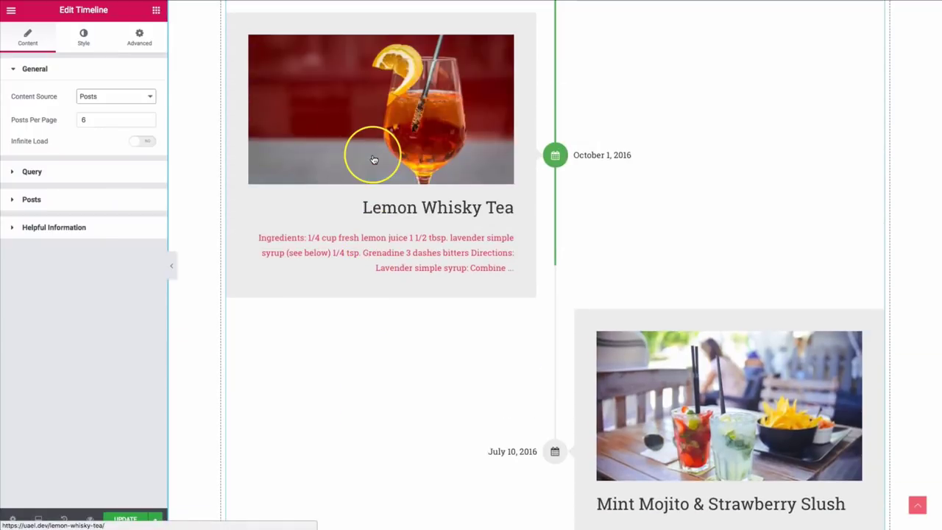
scroll(662, 383, "down", 2)
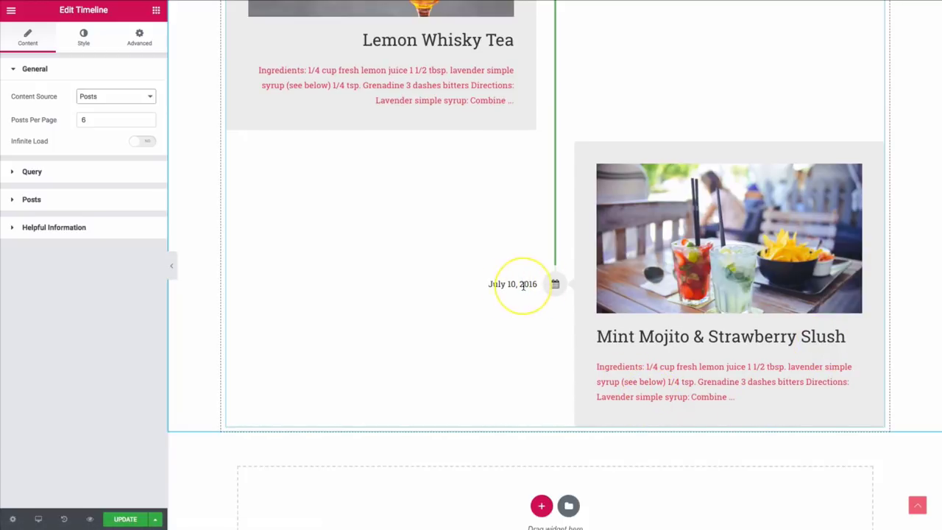
scroll(517, 285, "up", 3)
scroll(597, 240, "up", 2)
scroll(598, 240, "up", 8)
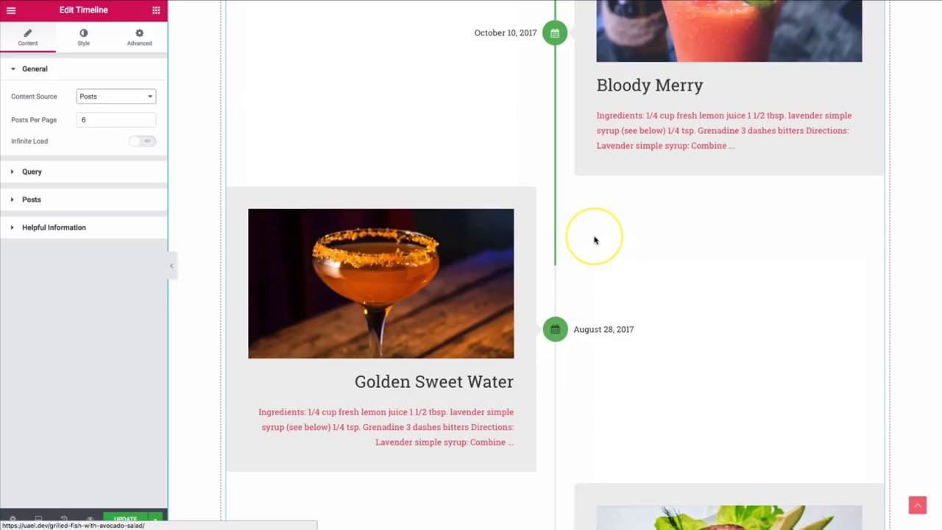
scroll(595, 240, "up", 7)
scroll(595, 240, "down", 1)
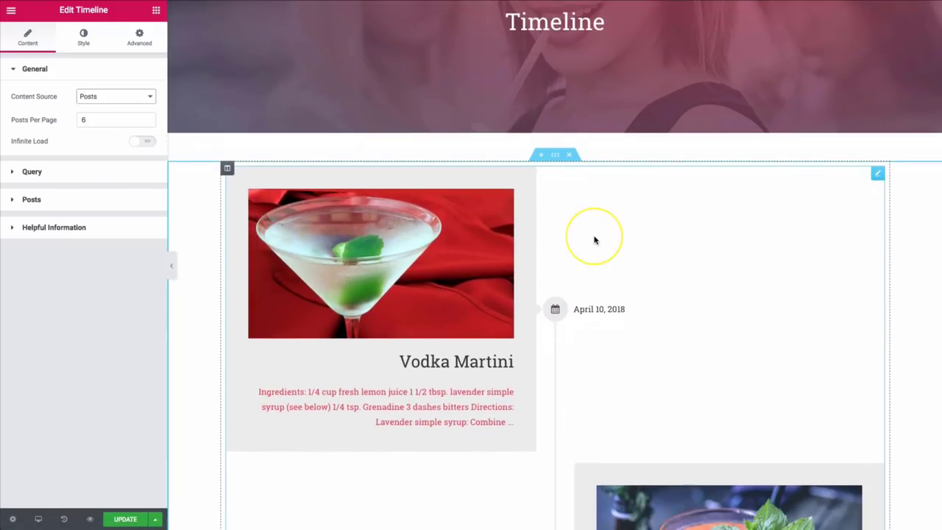
Check the Posts Per Page value of 6 and review the six recipe post cards
double_click(84, 121)
scroll(486, 255, "down", 2)
scroll(485, 255, "down", 15)
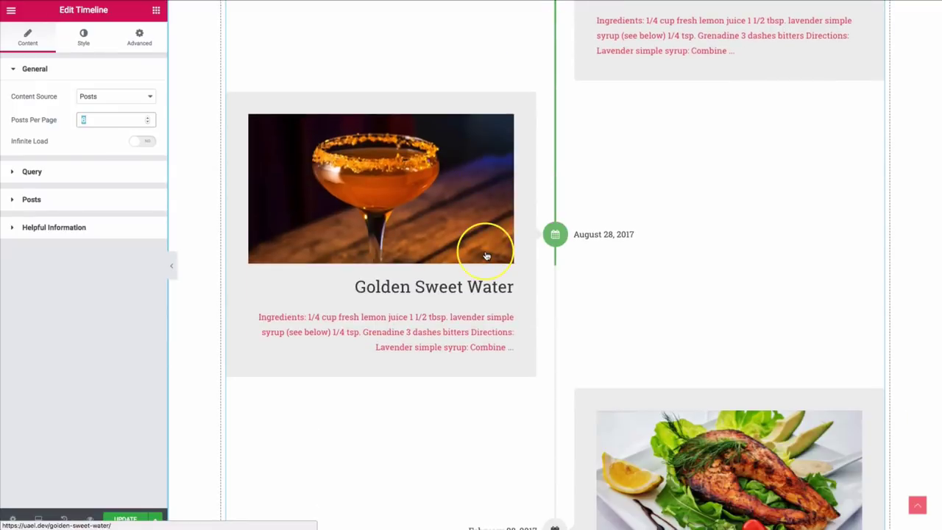
scroll(486, 255, "down", 4)
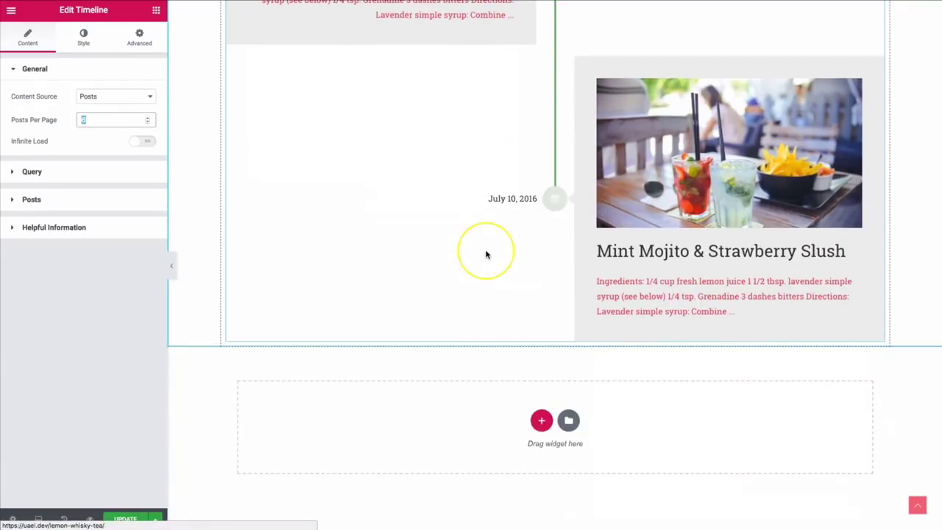
scroll(485, 255, "up", 11)
scroll(485, 256, "up", 7)
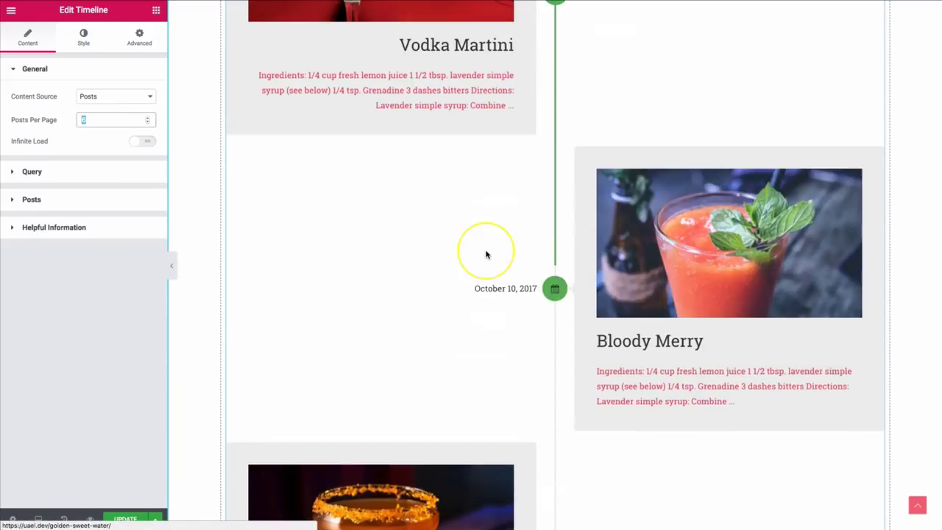
scroll(456, 422, "down", 7)
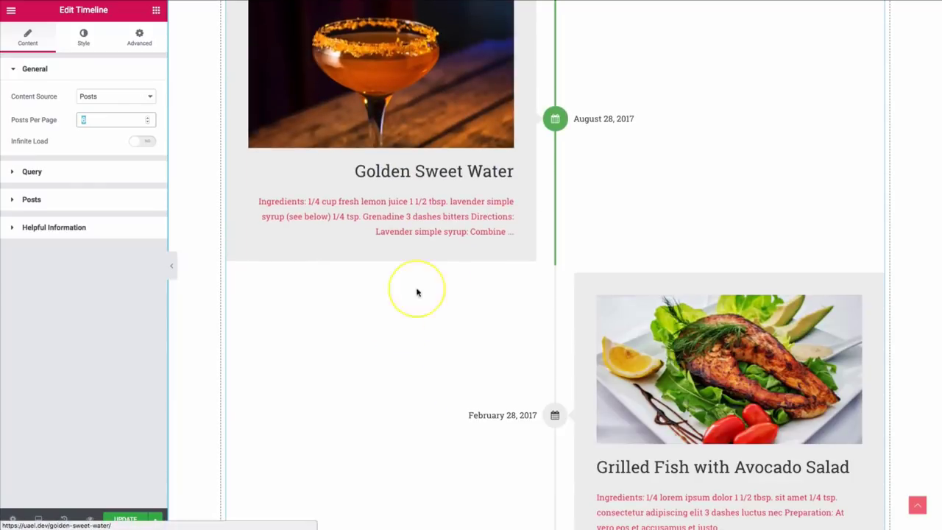
scroll(399, 322, "down", 5)
scroll(426, 273, "down", 3)
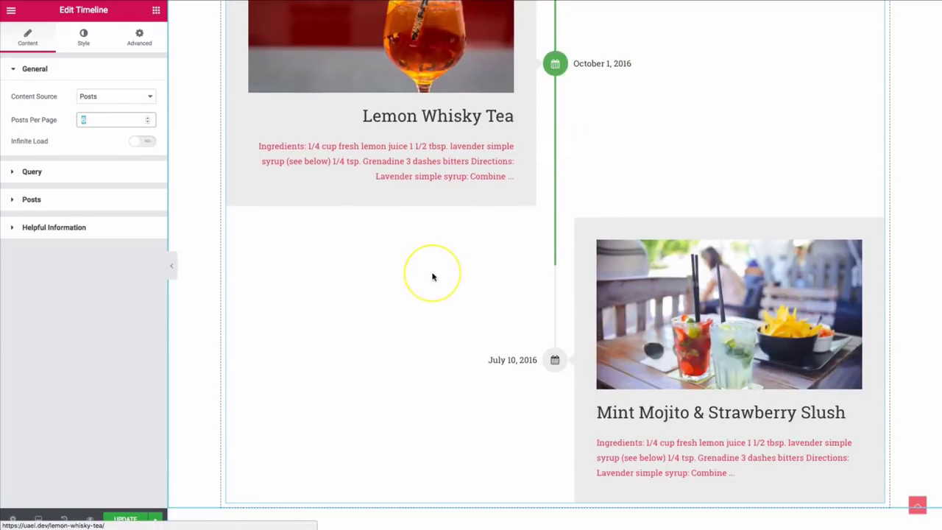
scroll(662, 298, "up", 1)
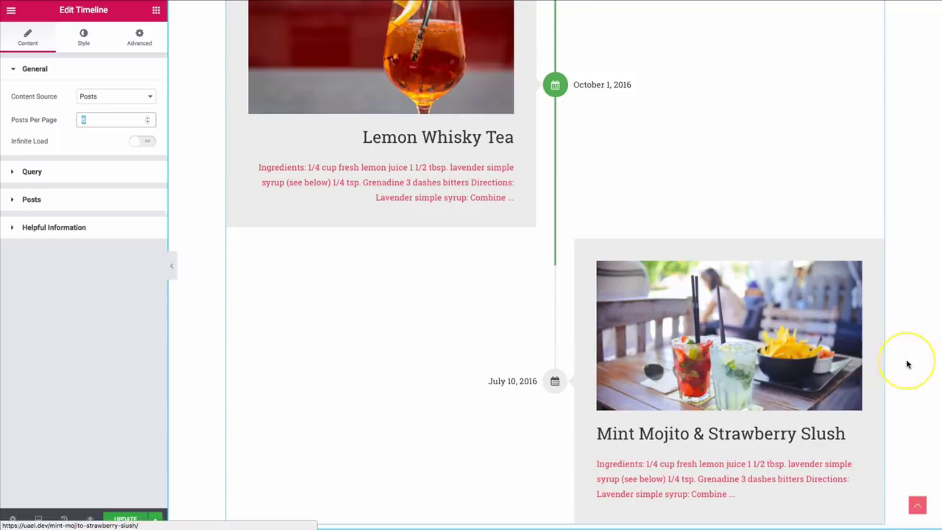
scroll(935, 317, "up", 15)
scroll(938, 131, "up", 6)
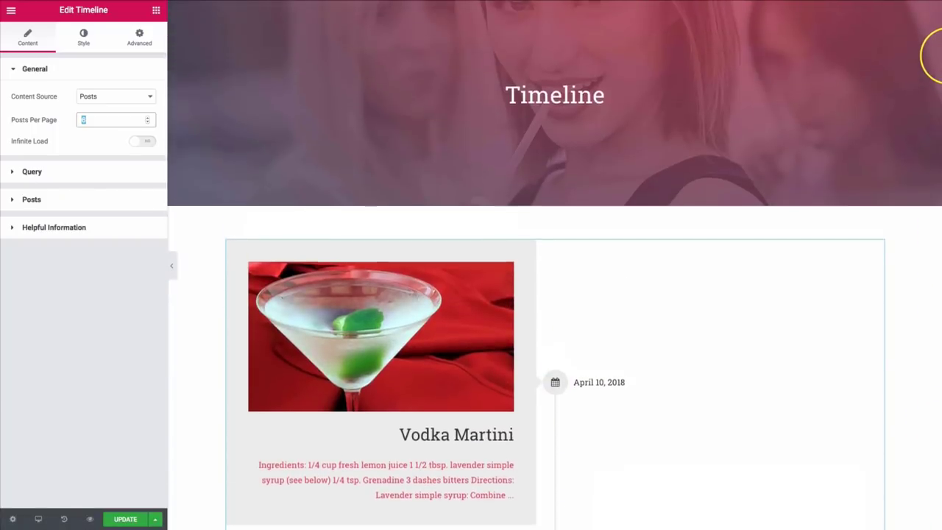
Turn on infinite loading of posts for the timeline
left_click(80, 141)
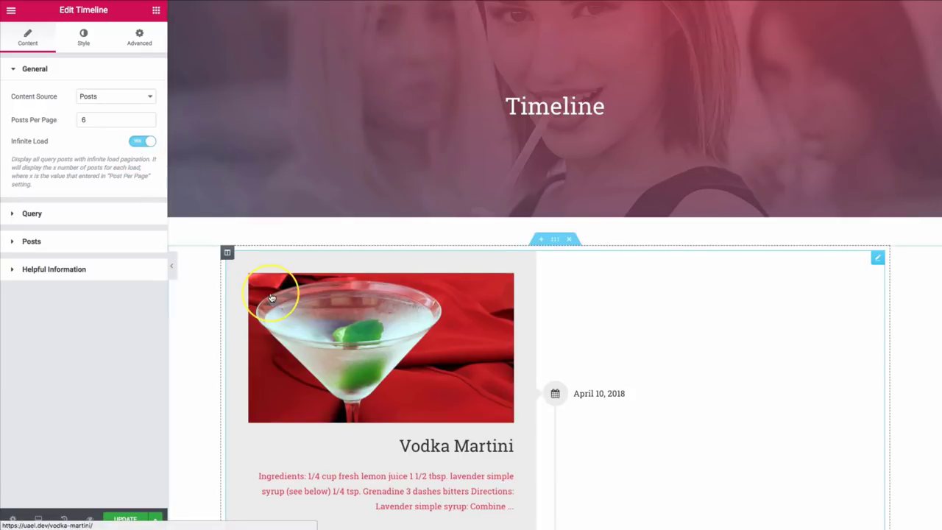
scroll(523, 346, "down", 5)
scroll(525, 345, "down", 15)
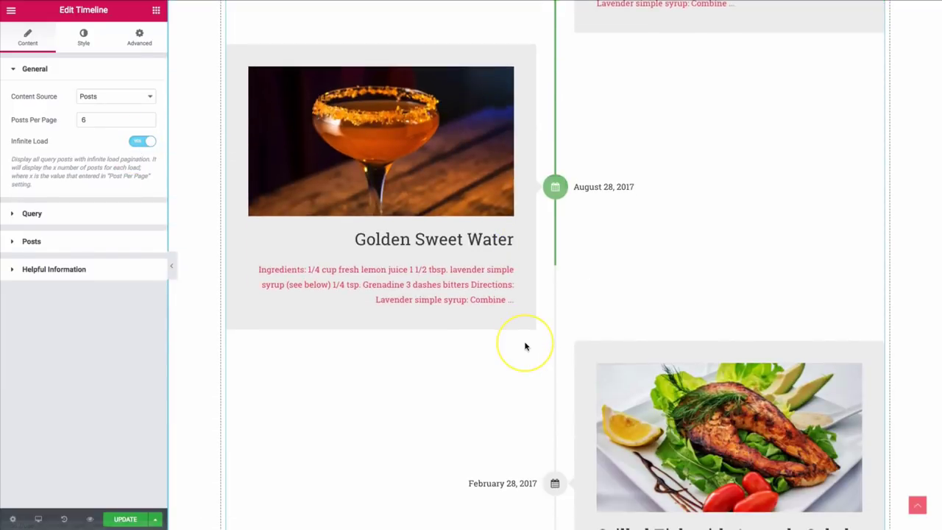
scroll(525, 345, "down", 5)
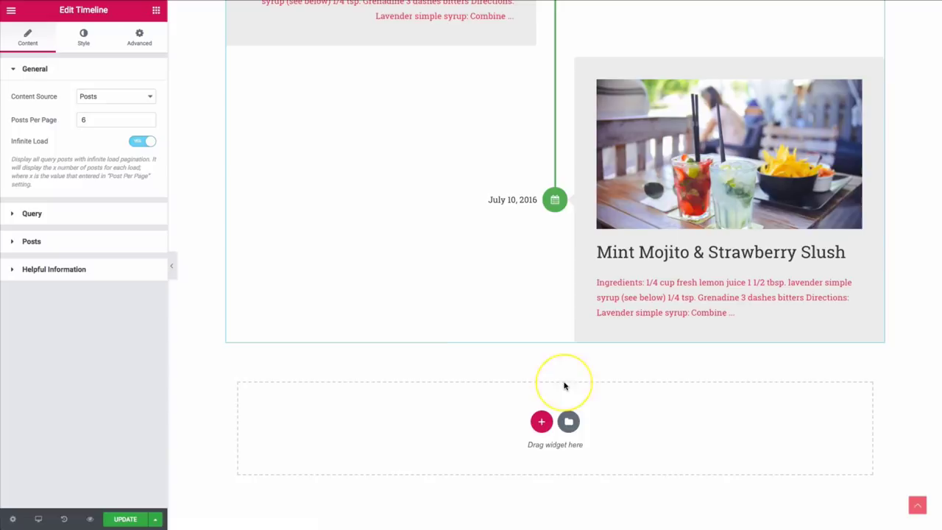
Try Posts Per Page values of 8 and 2, finally settling on 6
left_click(99, 122)
left_click_drag(95, 120, 78, 120)
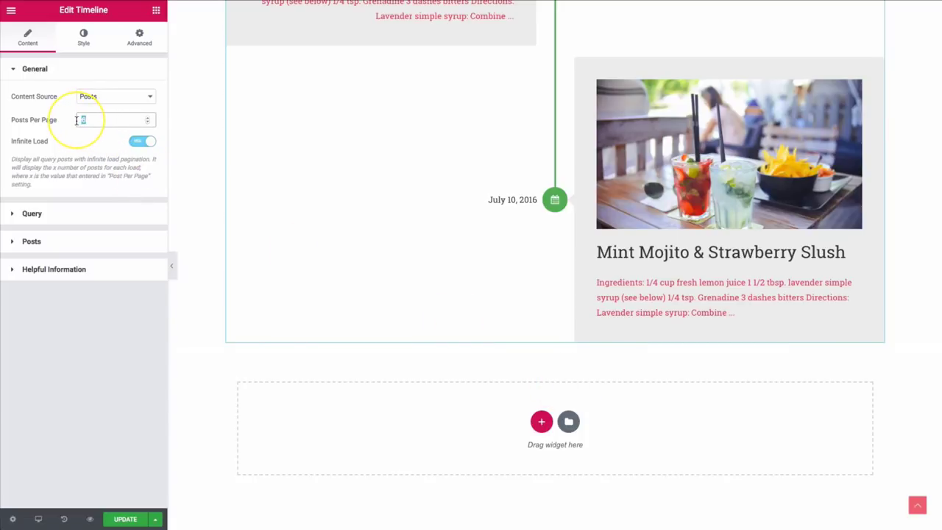
type("8")
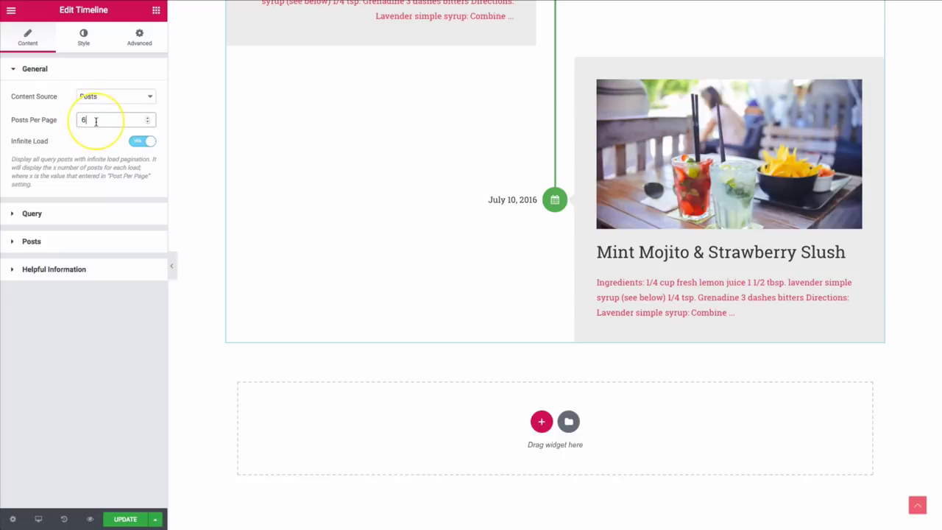
left_click_drag(89, 121, 80, 120)
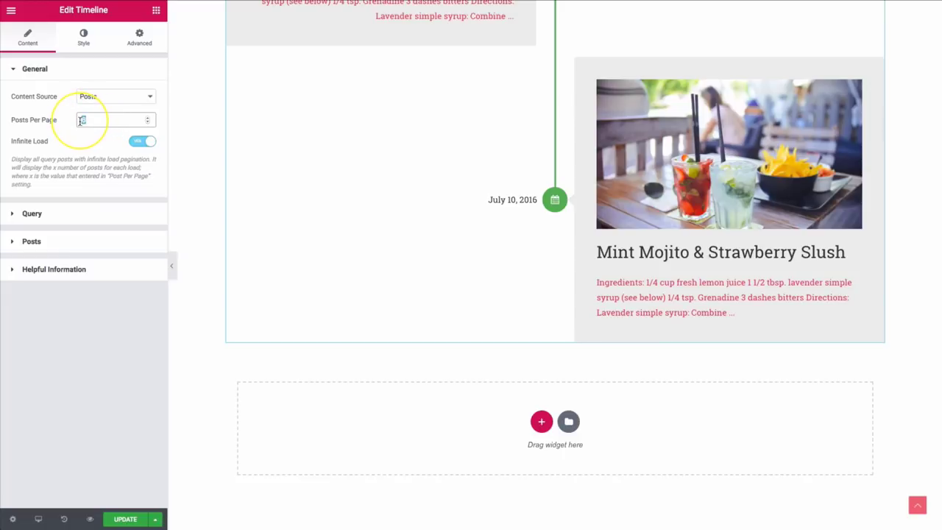
type("2")
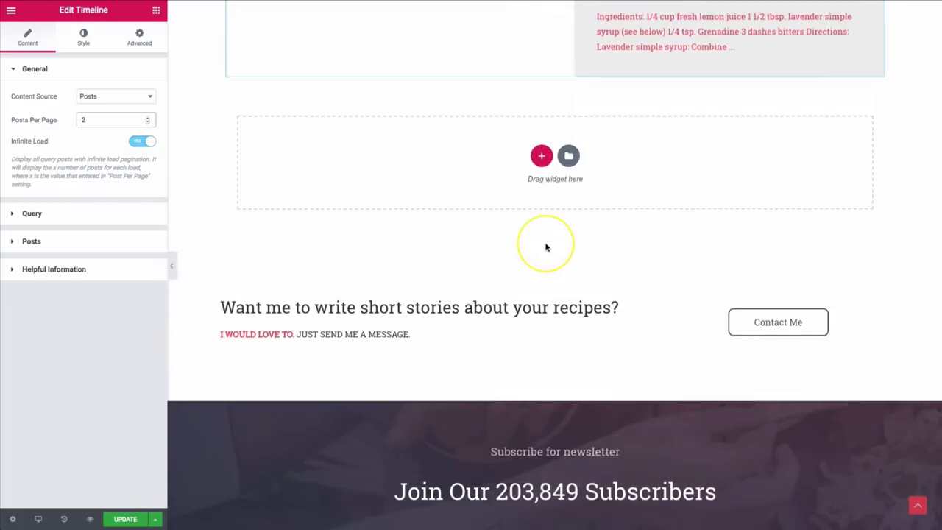
scroll(545, 247, "up", 6)
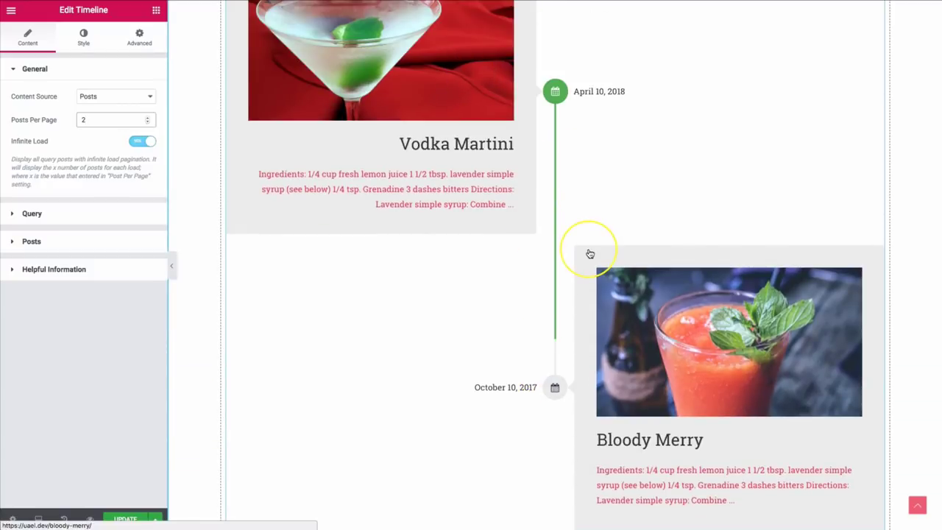
scroll(590, 254, "down", 3)
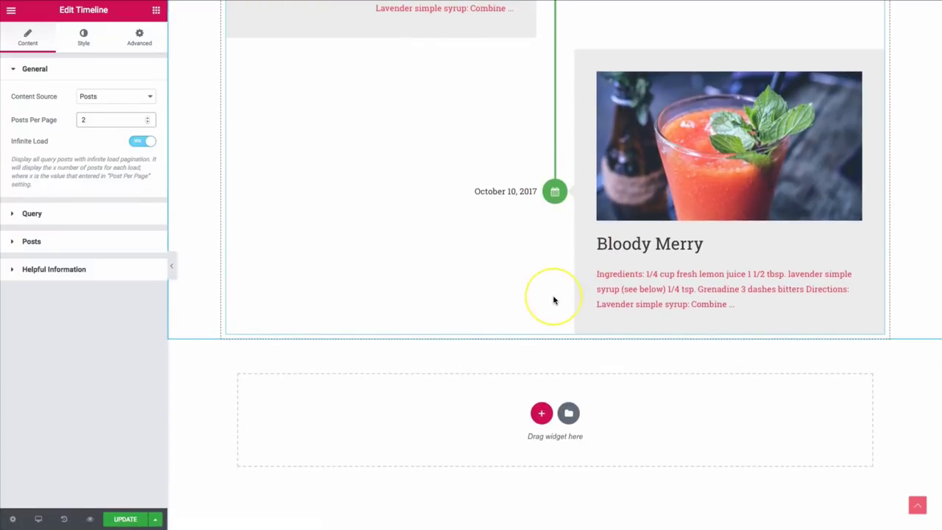
left_click_drag(103, 120, 59, 125)
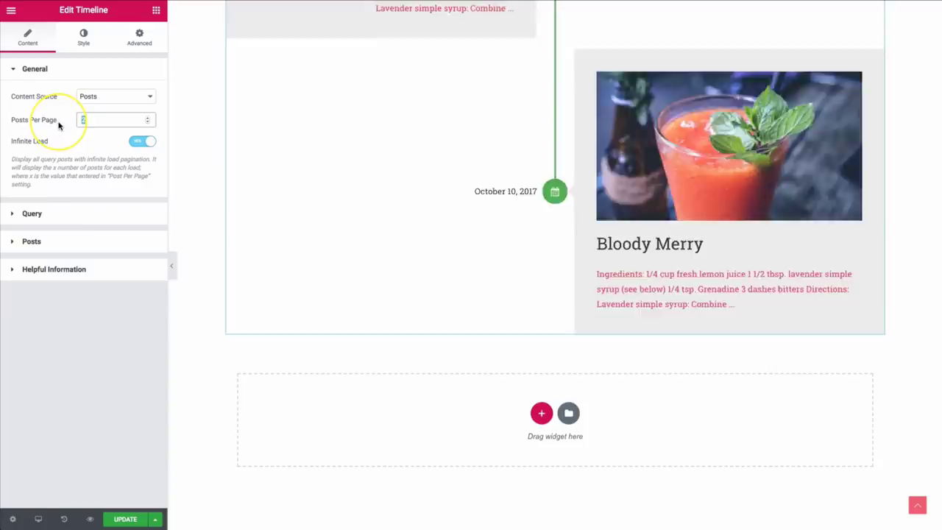
type("6")
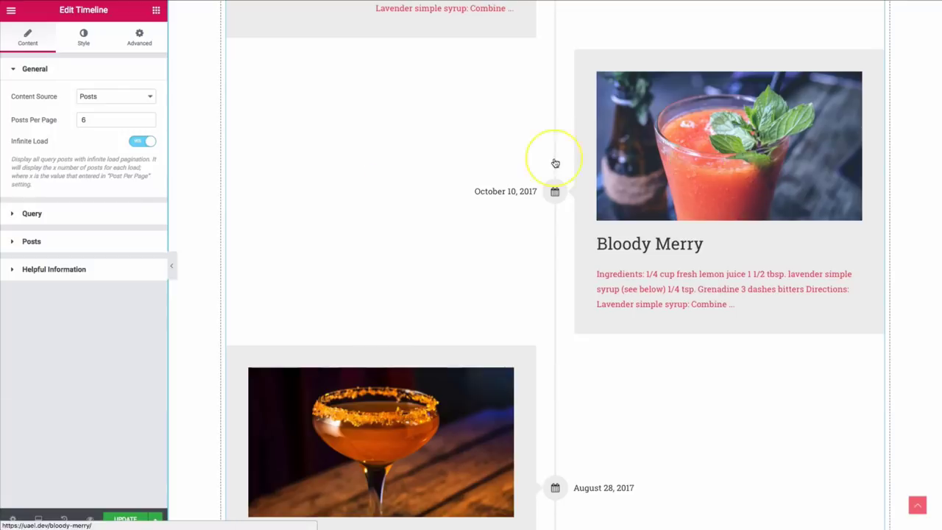
In Query, keep Custom Query with the Posts post type and show the category filter rule options
left_click(76, 215)
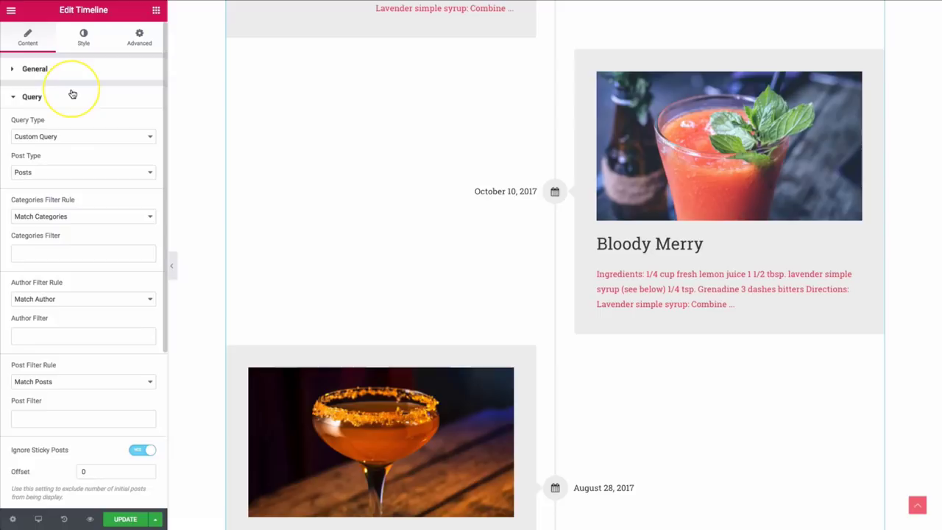
left_click(71, 138)
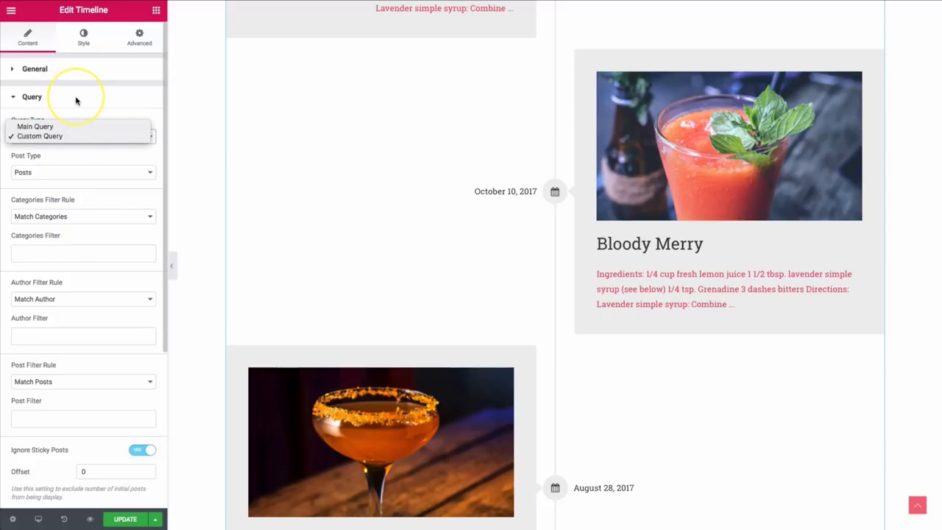
left_click(67, 137)
scroll(326, 220, "up", 3)
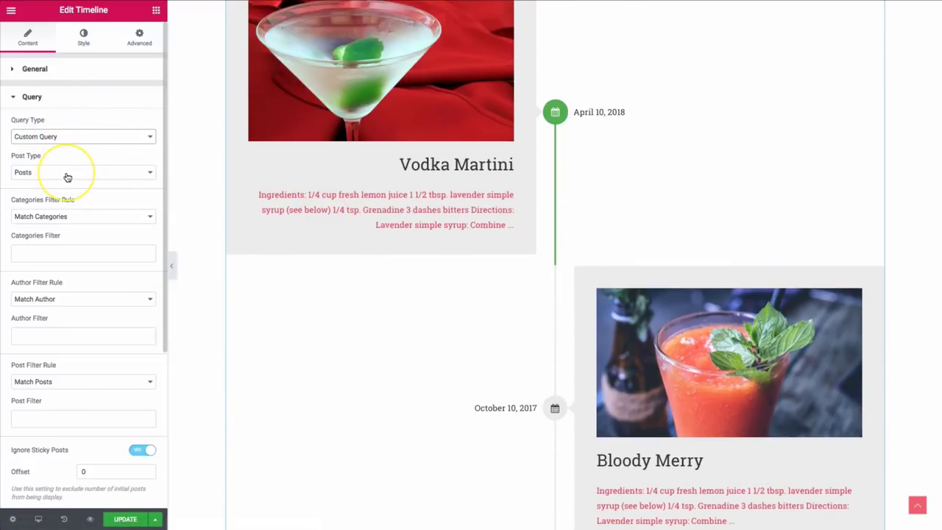
left_click(67, 174)
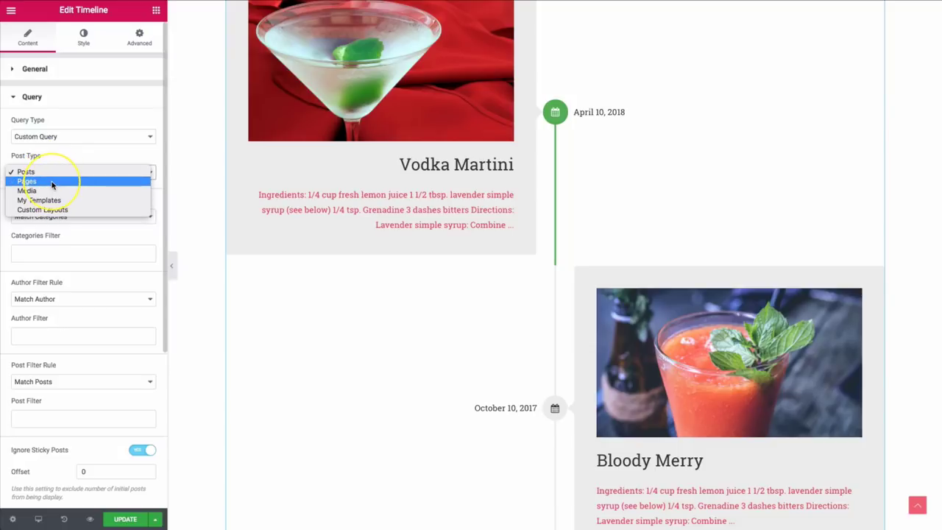
left_click(67, 170)
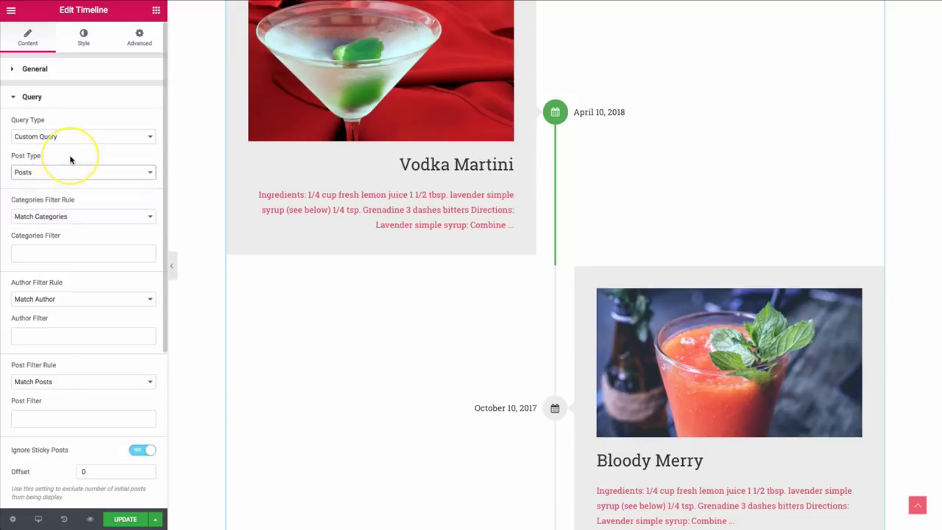
scroll(85, 219, "down", 1)
left_click(74, 203)
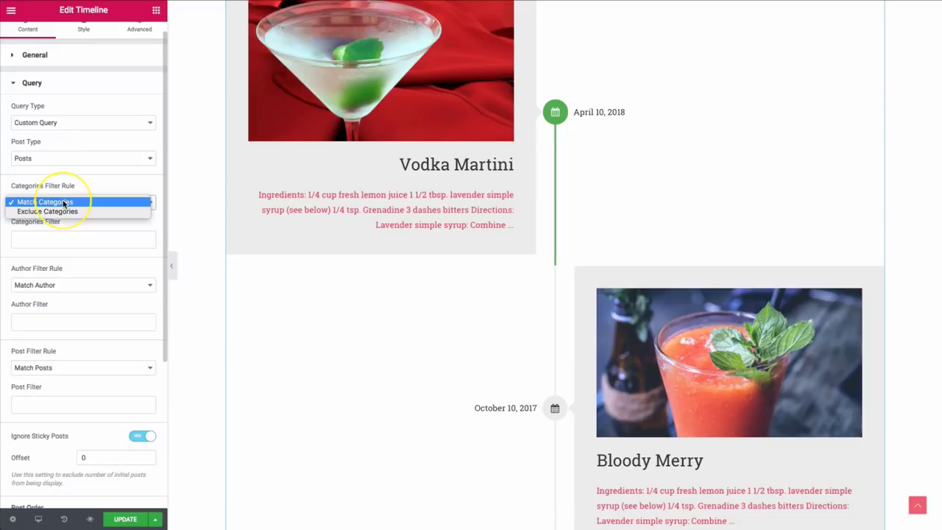
Keep Match Categories and filter the timeline to the Cocktails category
left_click(62, 202)
left_click(49, 238)
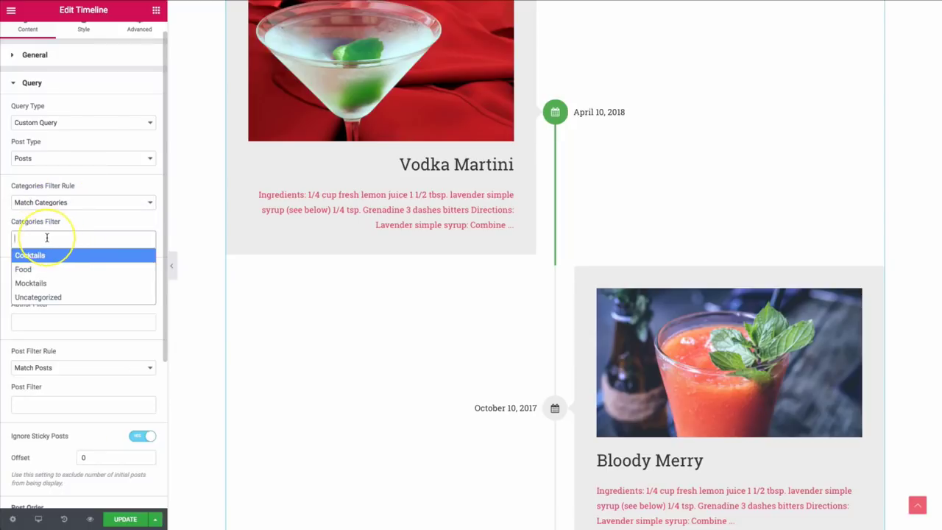
left_click(37, 260)
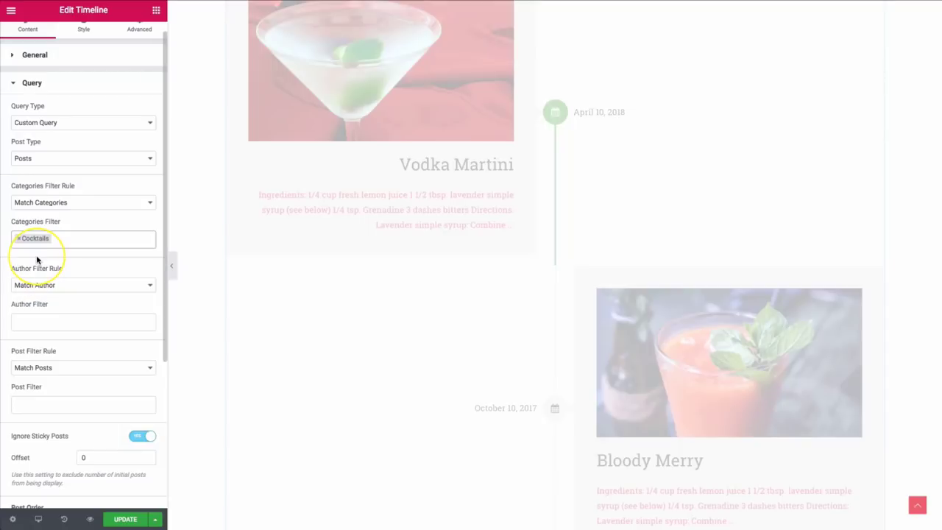
scroll(355, 274, "down", 2)
scroll(355, 273, "down", 7)
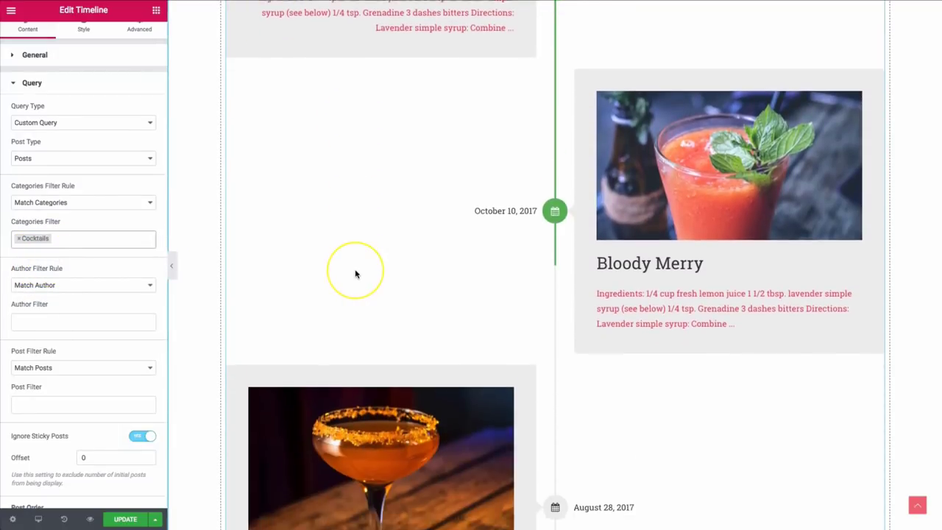
scroll(568, 316, "down", 2)
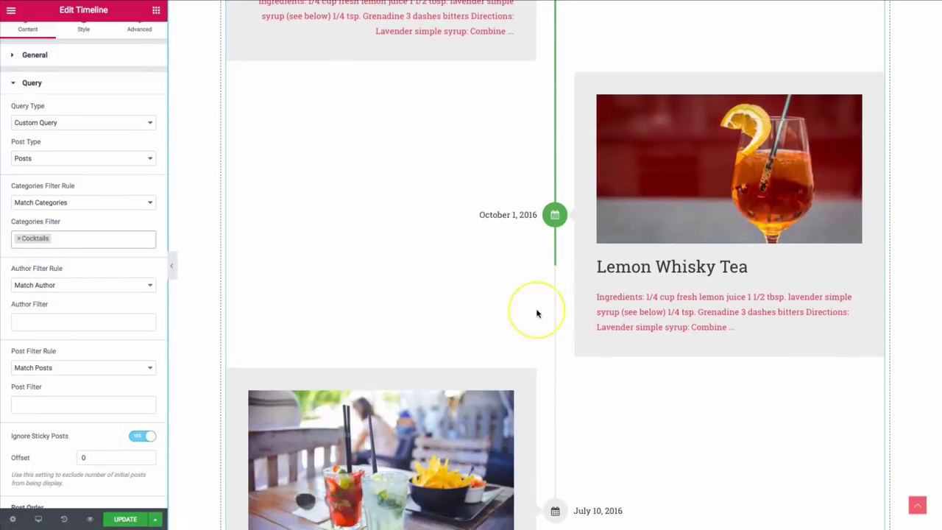
Replace Cocktails with Food in the categories filter
left_click(70, 239)
left_click(66, 242)
left_click(66, 242)
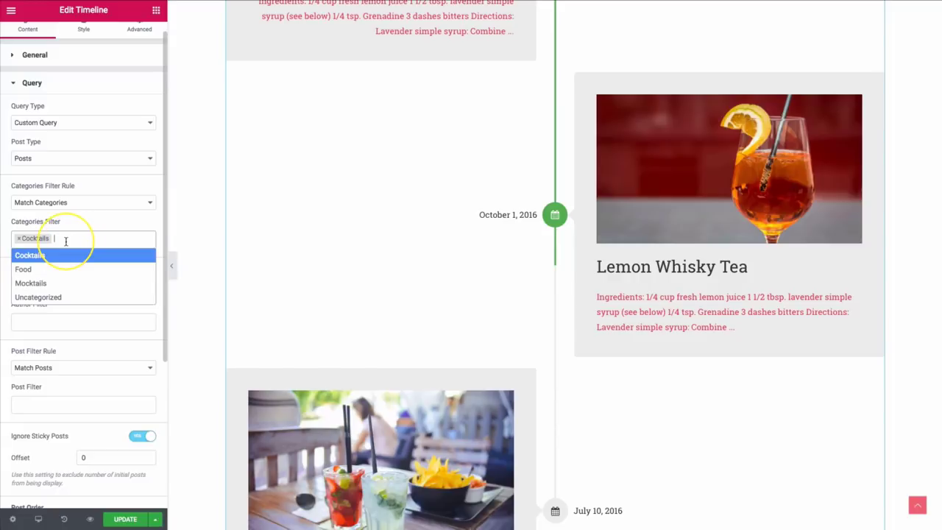
key("BackSpace")
key("BackSpace")
key("BackSpace")
key("BackSpace")
key("BackSpace")
key("BackSpace")
key("BackSpace")
key("BackSpace")
key("BackSpace")
key("BackSpace")
left_click(63, 240)
left_click(43, 276)
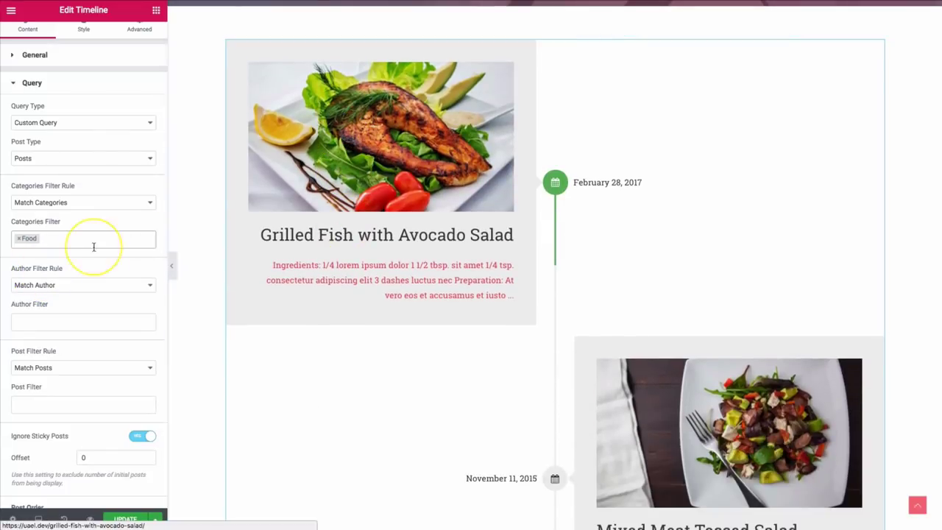
Remove Food from the category filter, switch the rule to Exclude Categories, and exclude Cocktails
left_click(21, 240)
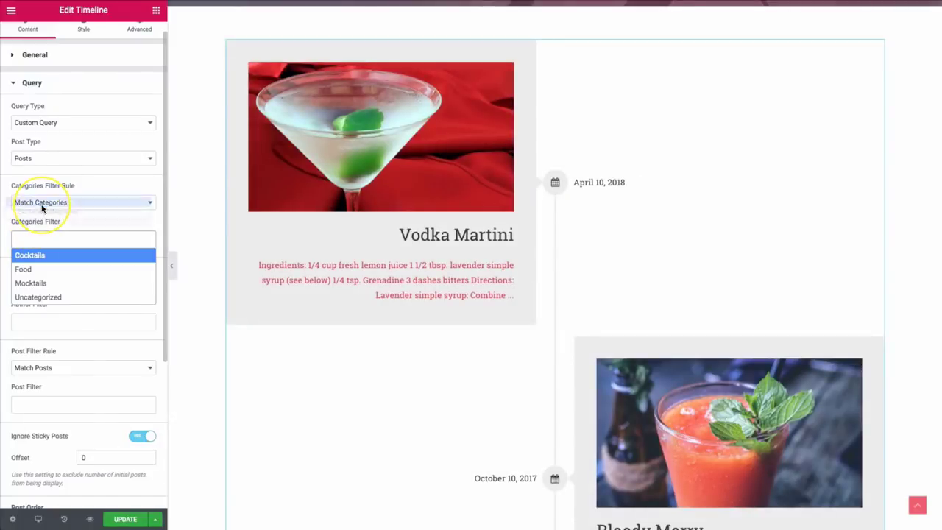
left_click(40, 203)
left_click(41, 202)
left_click(43, 212)
left_click(57, 240)
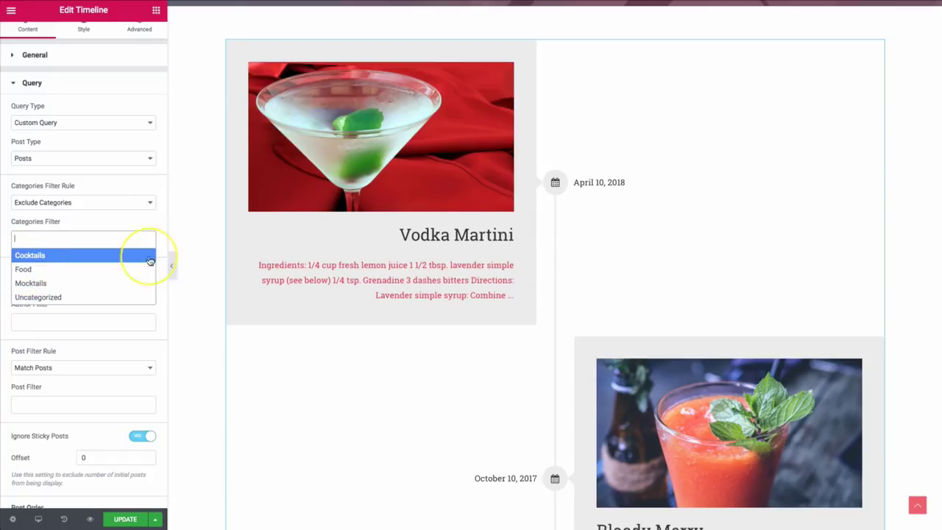
scroll(552, 275, "down", 1)
scroll(553, 275, "down", 1)
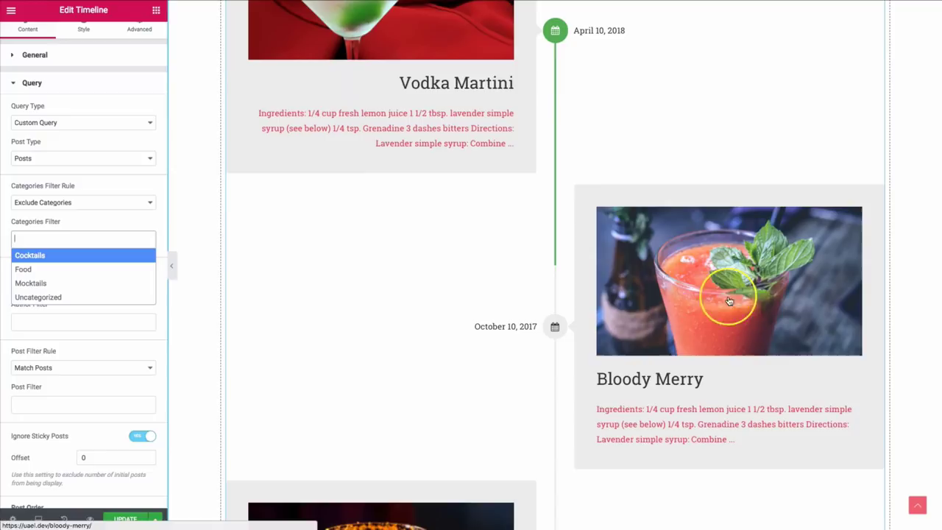
scroll(335, 227, "up", 1)
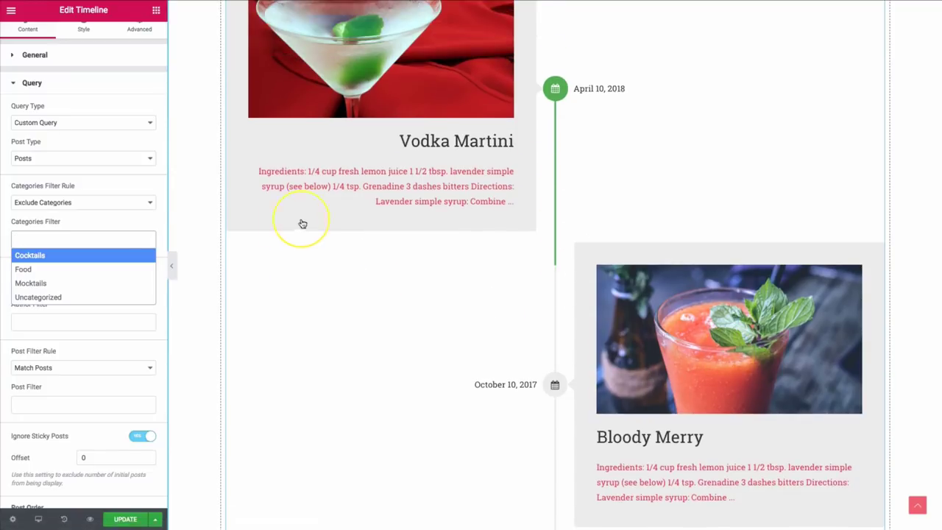
left_click(31, 257)
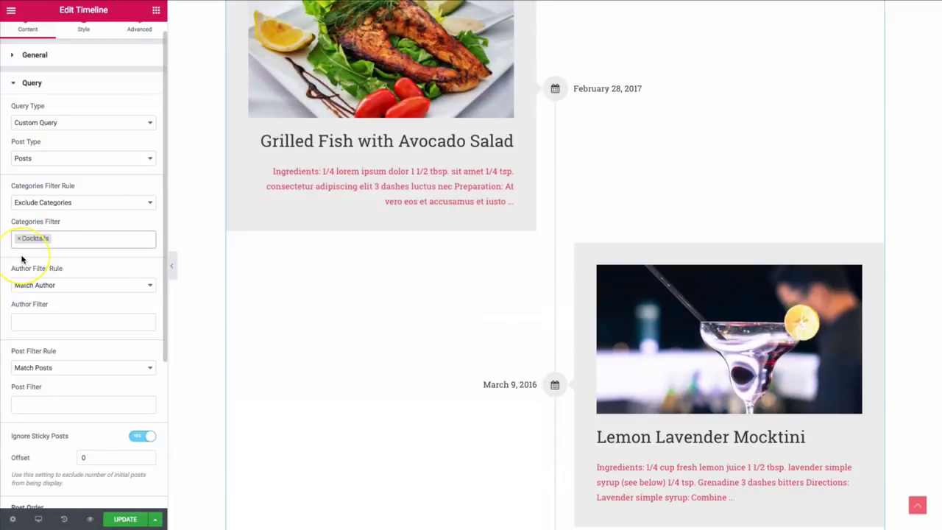
Remove Cocktails from the excluded categories and set the rule back to Match Categories
scroll(430, 190, "down", 4)
scroll(431, 190, "down", 3)
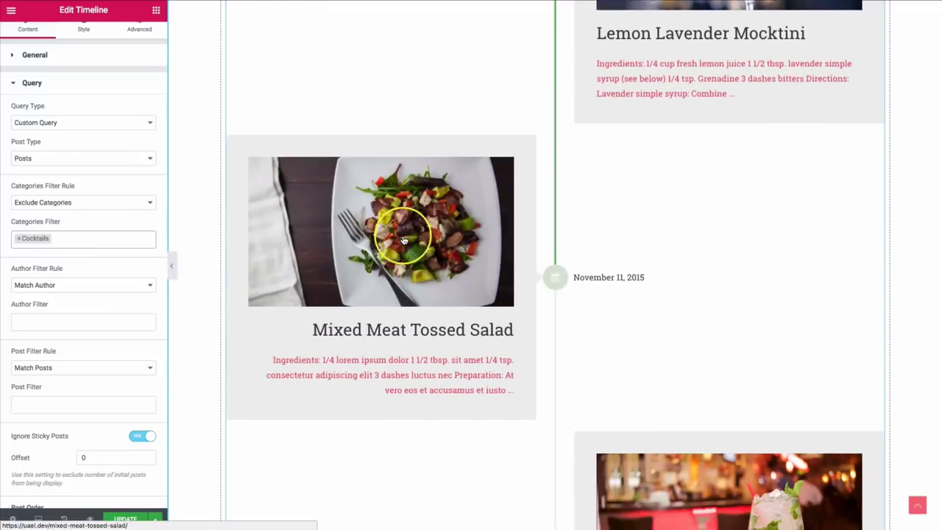
scroll(352, 191, "down", 2)
scroll(395, 268, "down", 5)
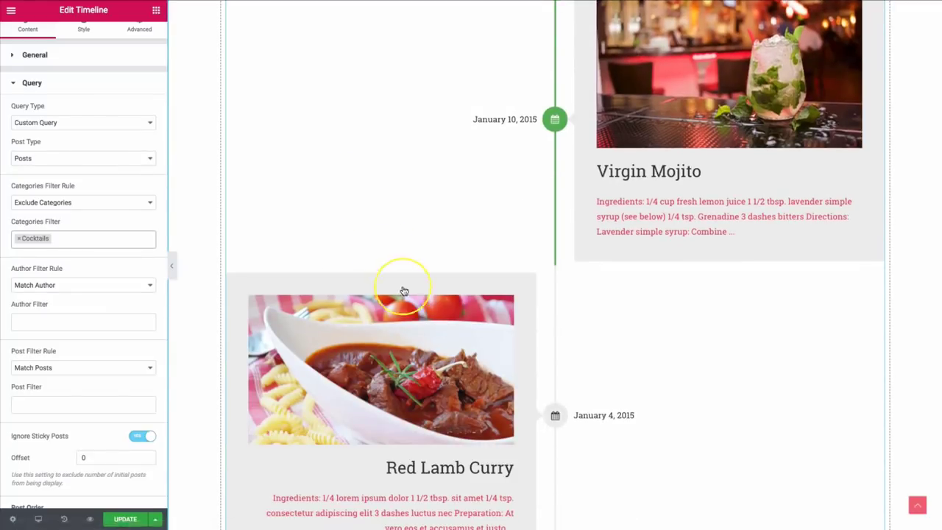
scroll(410, 300, "down", 4)
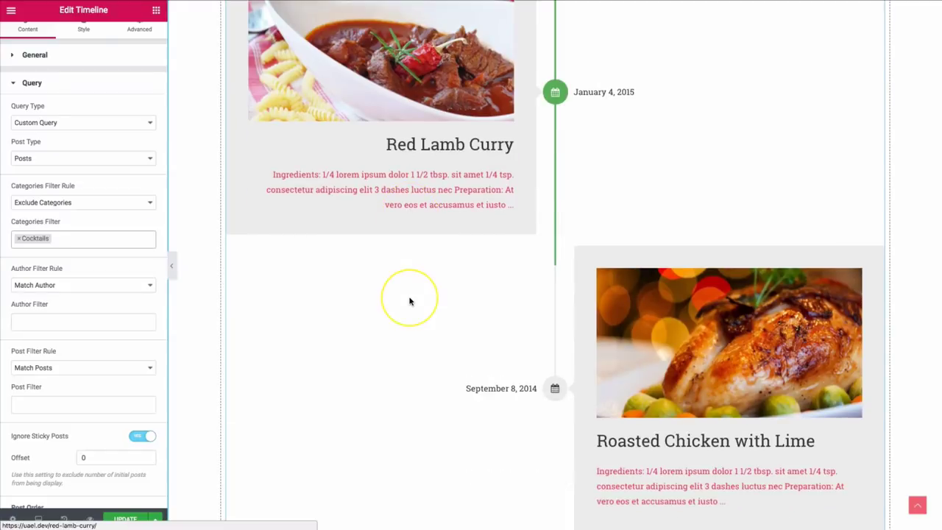
scroll(521, 301, "down", 1)
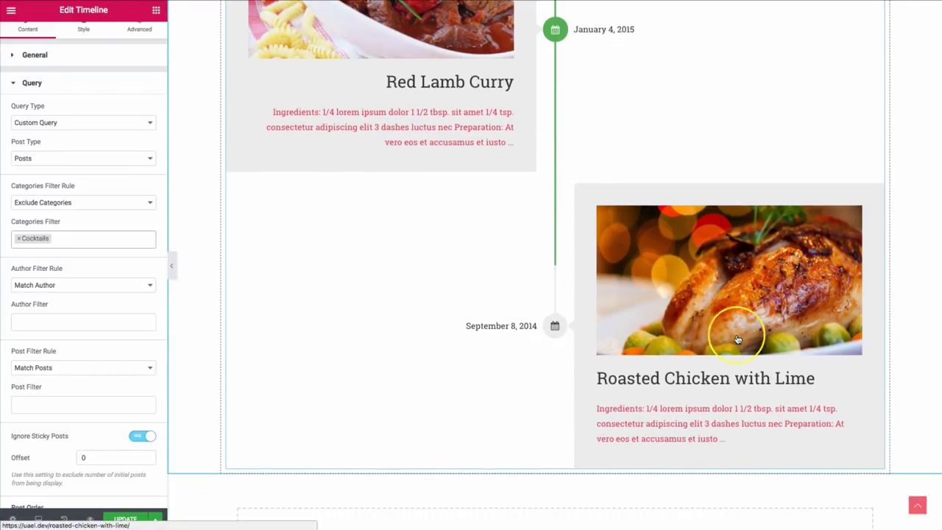
left_click(19, 240)
left_click(62, 199)
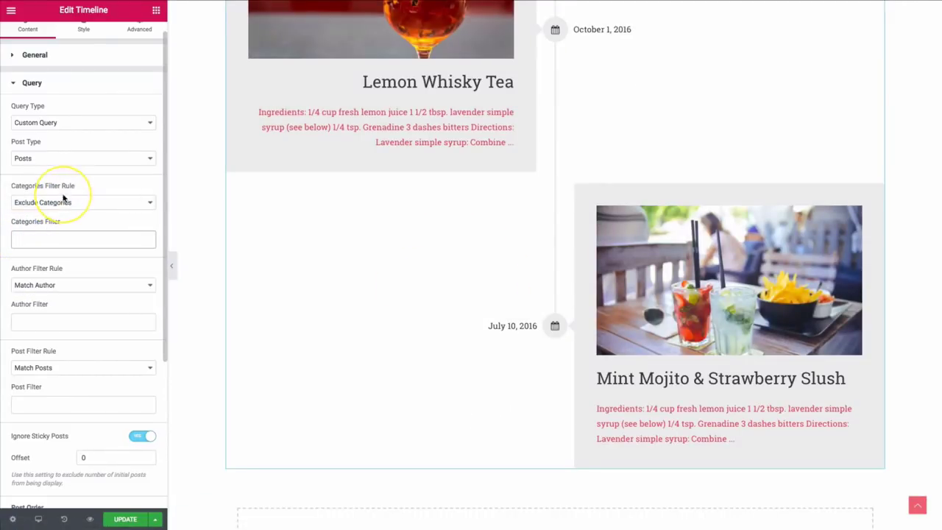
left_click(63, 193)
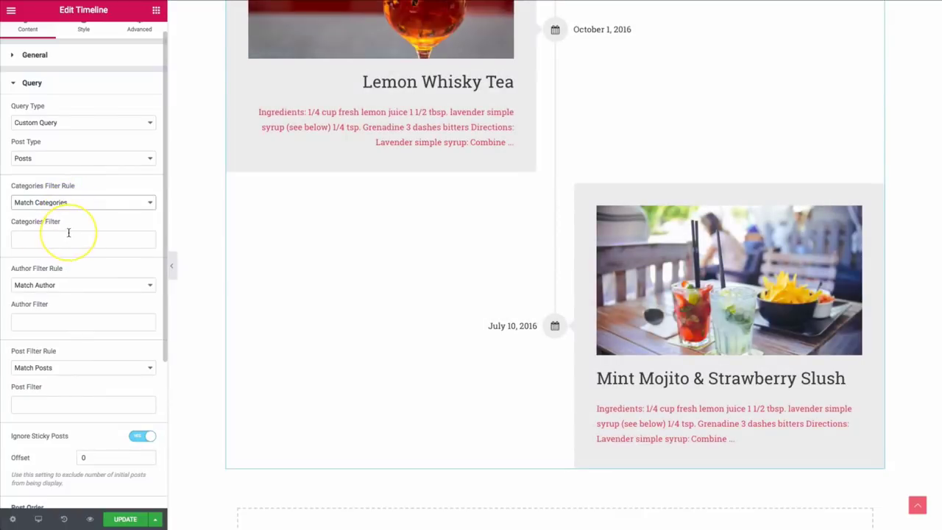
Keep the author filtering rule on Match Author
left_click(74, 285)
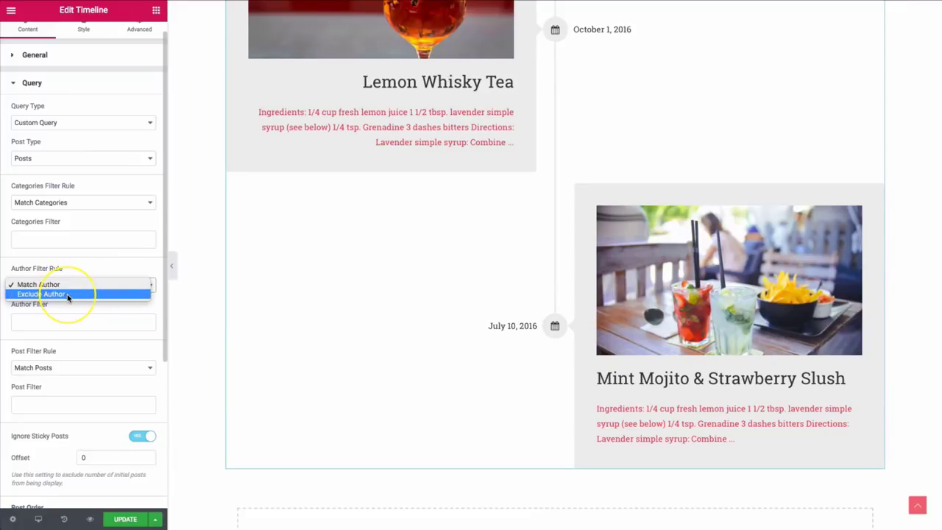
left_click(69, 284)
scroll(65, 309, "down", 3)
scroll(62, 326, "down", 2)
Set Post Filter Rule to Match Posts, add Mint Mojito & Strawberry Slush, then remove it
left_click(57, 175)
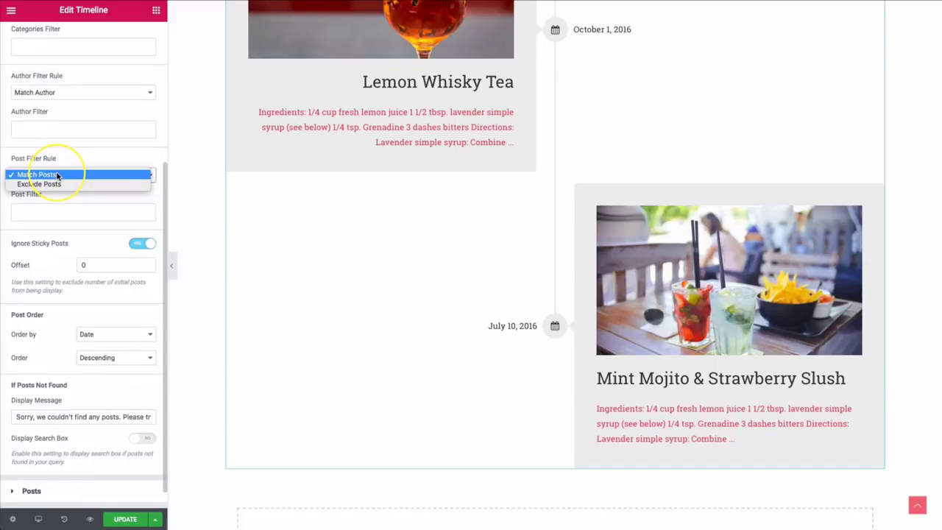
left_click(57, 175)
left_click(59, 214)
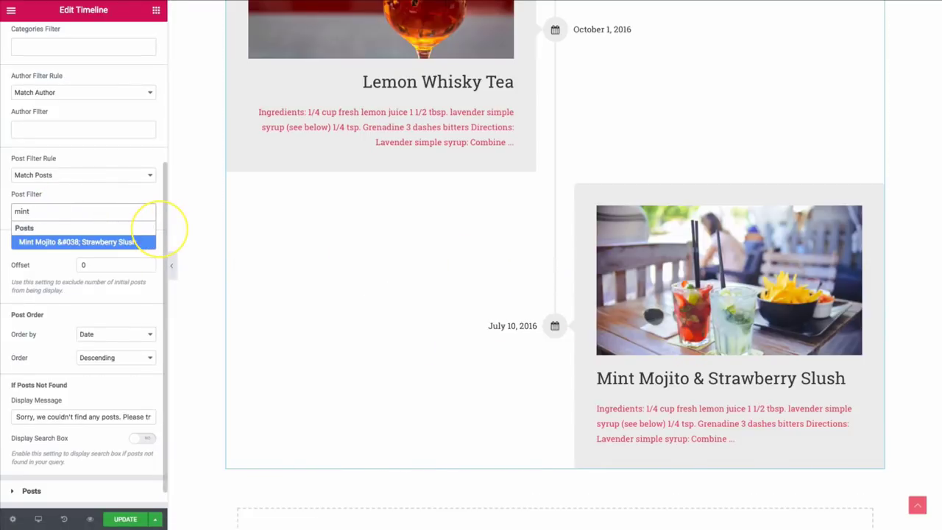
left_click(69, 241)
scroll(477, 317, "up", 6)
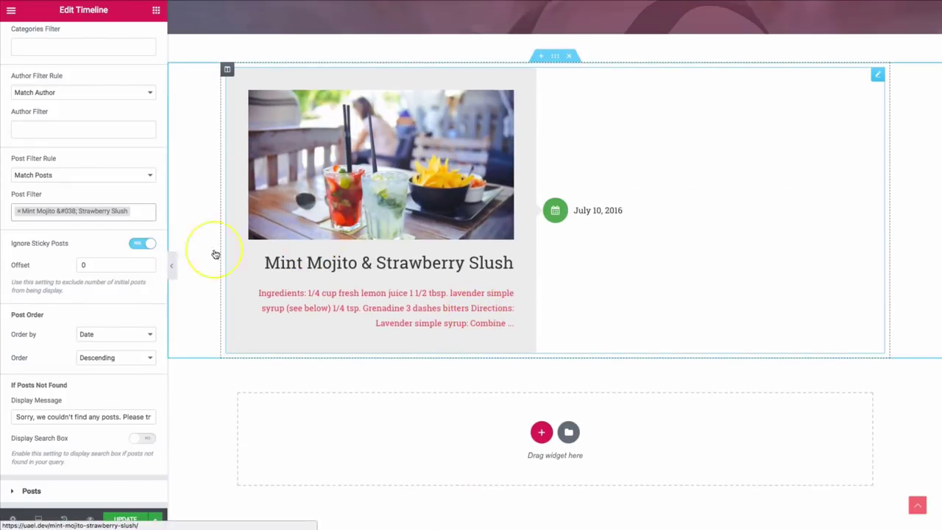
left_click(20, 213)
Set Post Filter Rule to Exclude Posts, add Vodka Martini, then remove it again
left_click(33, 177)
left_click(38, 184)
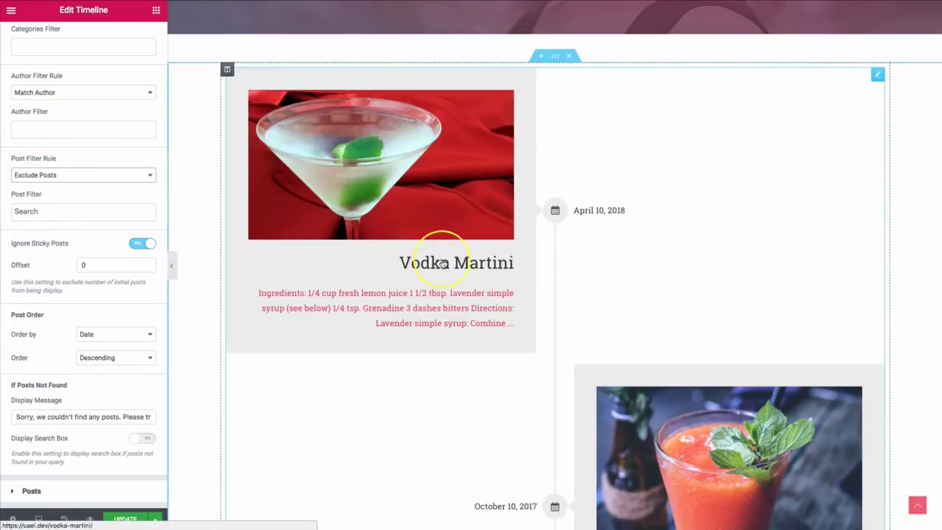
left_click(87, 213)
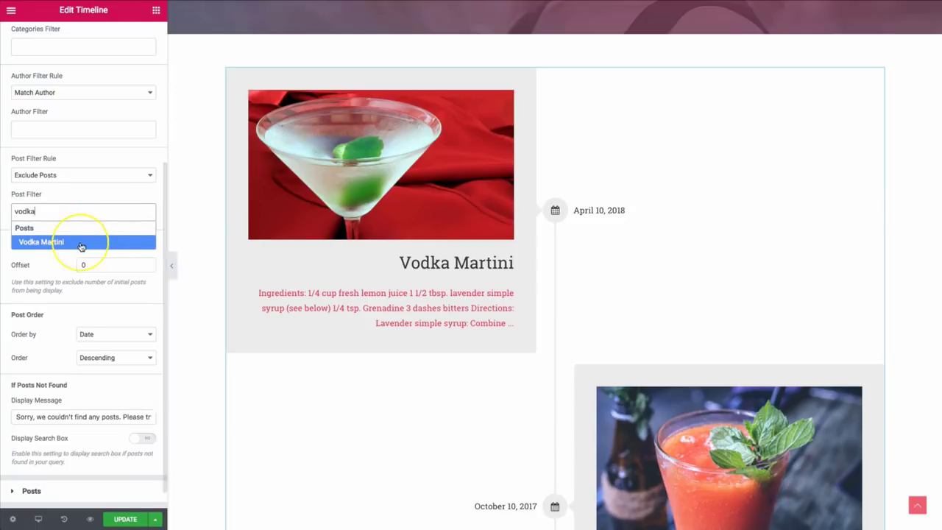
left_click(48, 243)
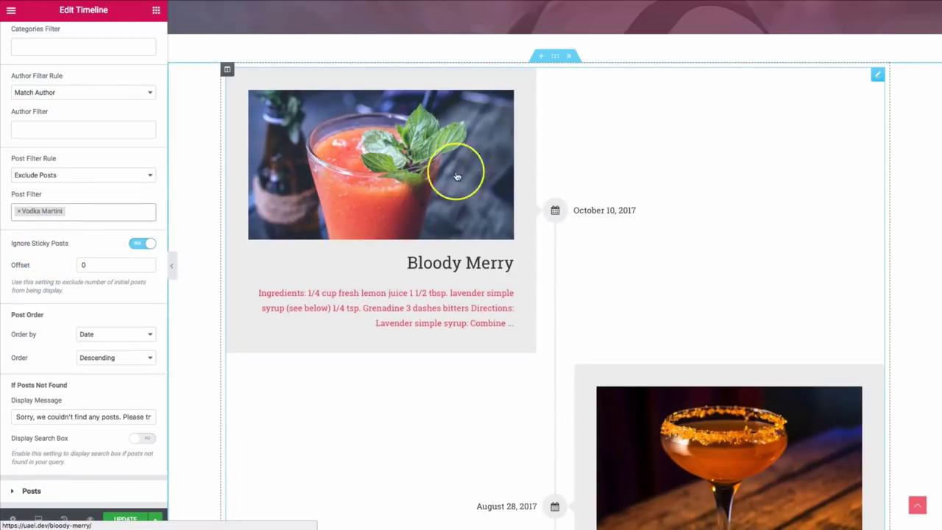
scroll(371, 179, "down", 1)
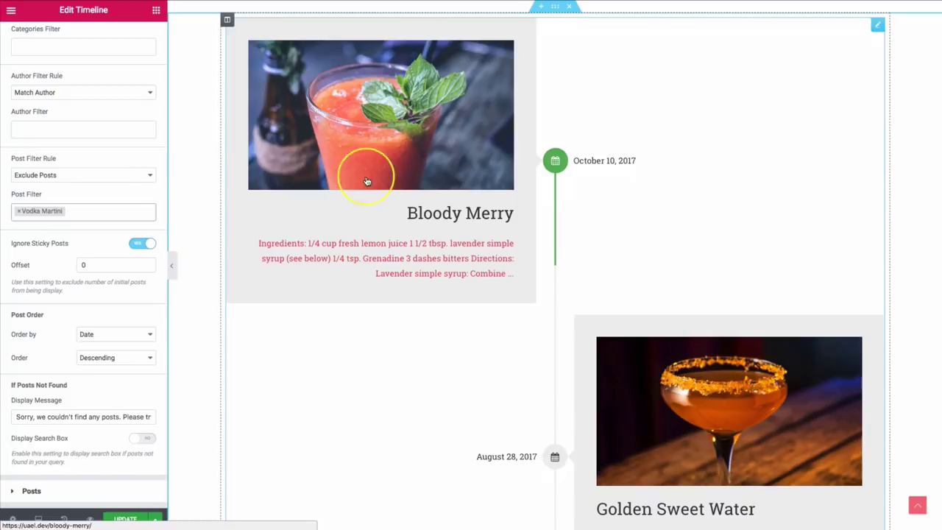
left_click(19, 212)
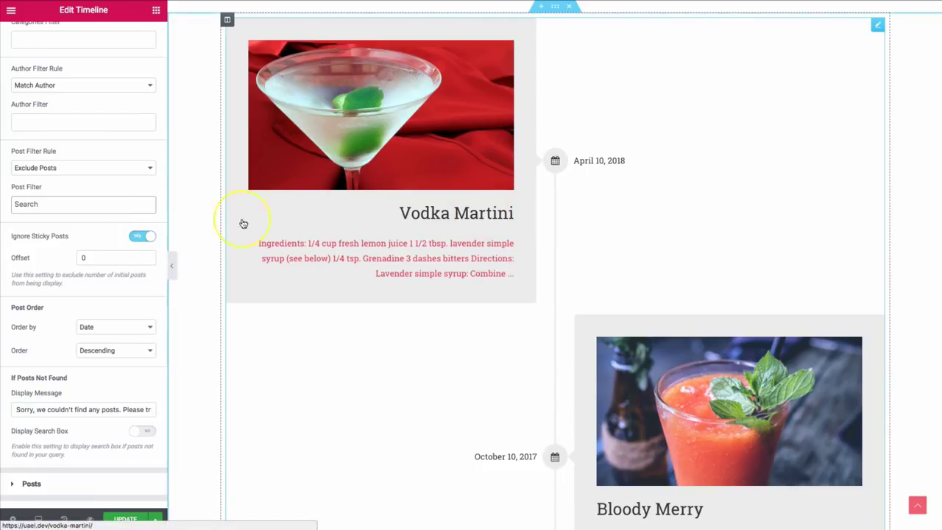
left_click(140, 238)
left_click(142, 238)
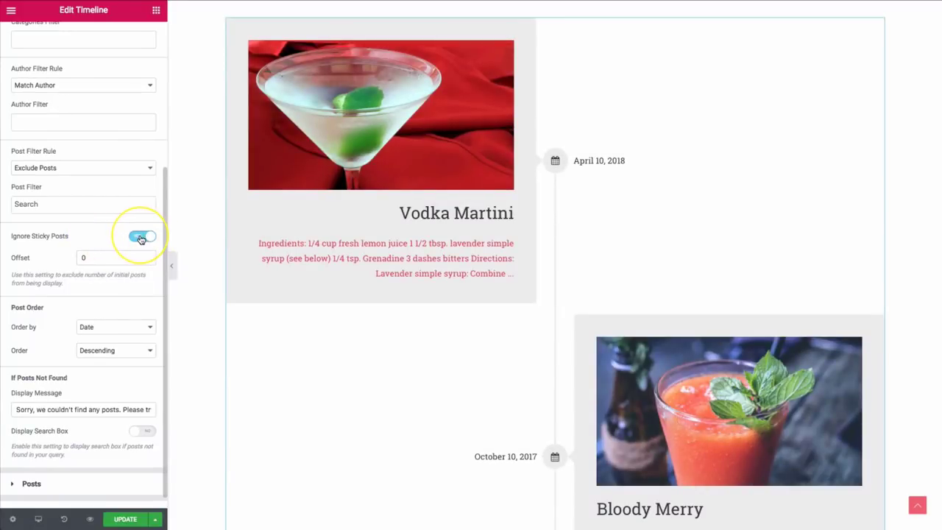
double_click(82, 258)
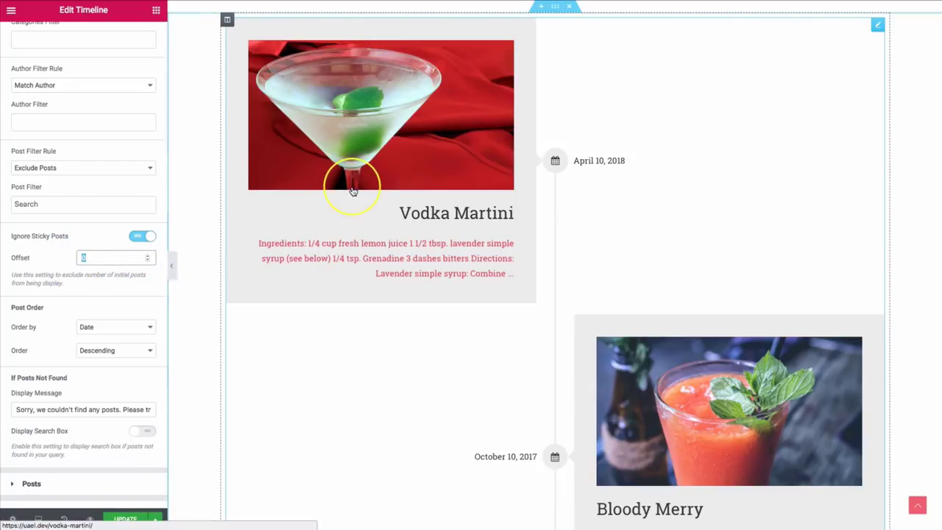
scroll(532, 280, "up", 3)
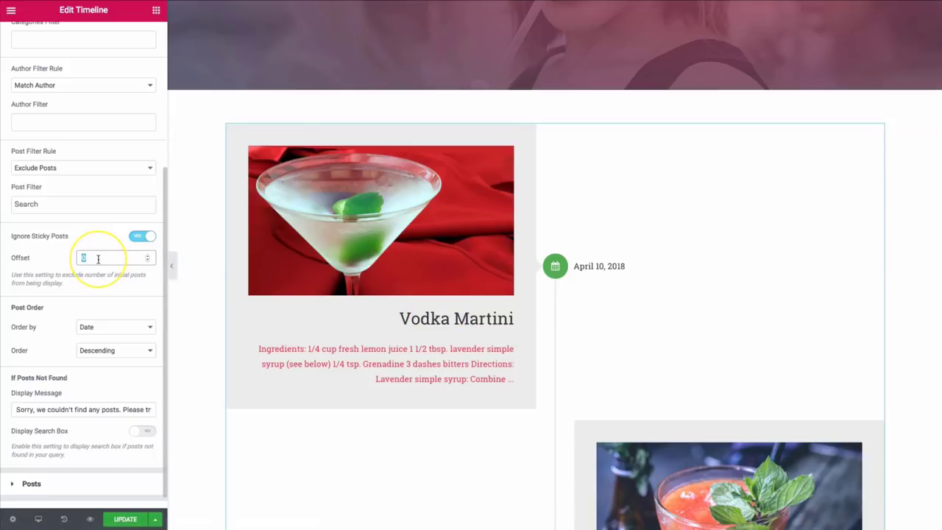
type("1")
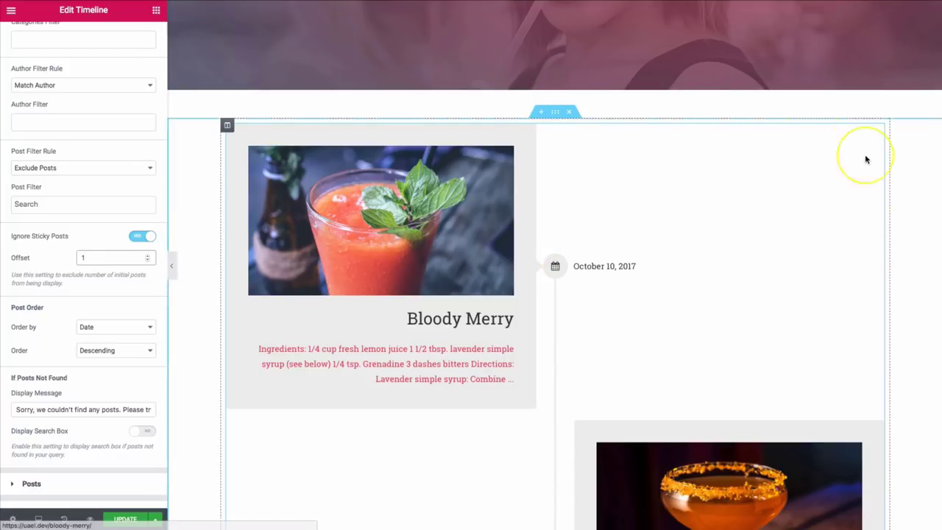
key("Down")
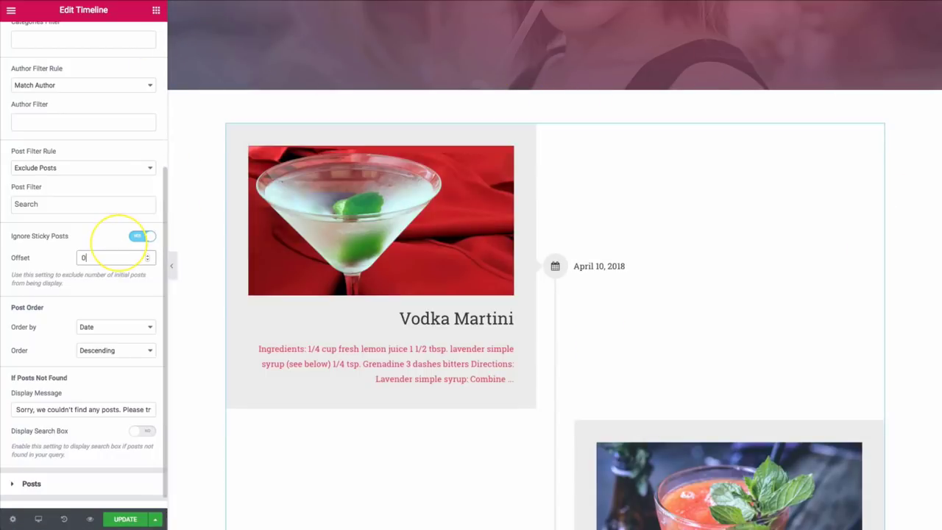
scroll(52, 255, "down", 1)
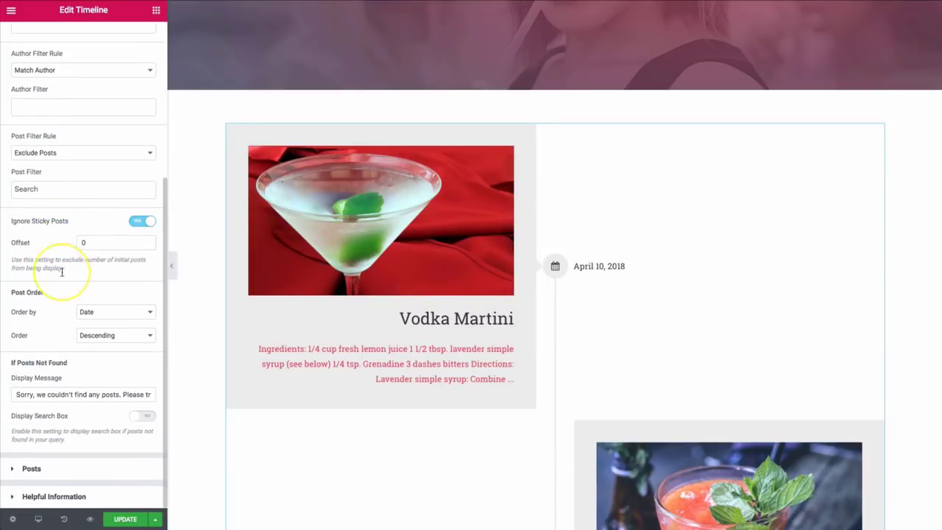
Order the timeline posts by Title and try Ascending order
left_click(101, 312)
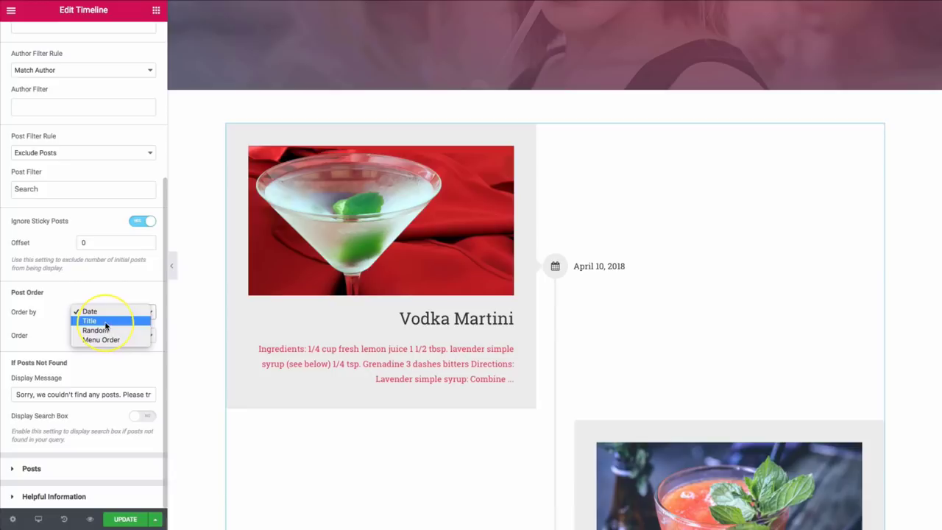
left_click(105, 321)
scroll(322, 290, "down", 1)
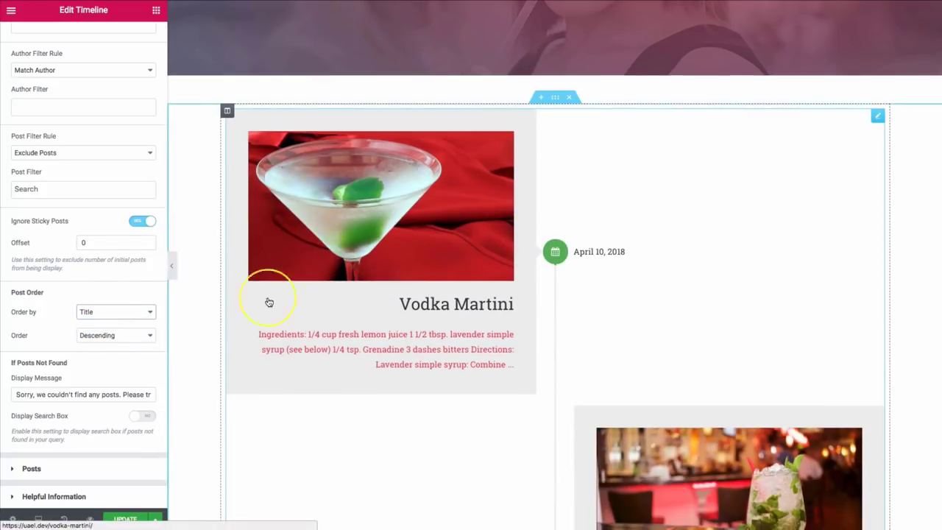
left_click(110, 335)
left_click(101, 344)
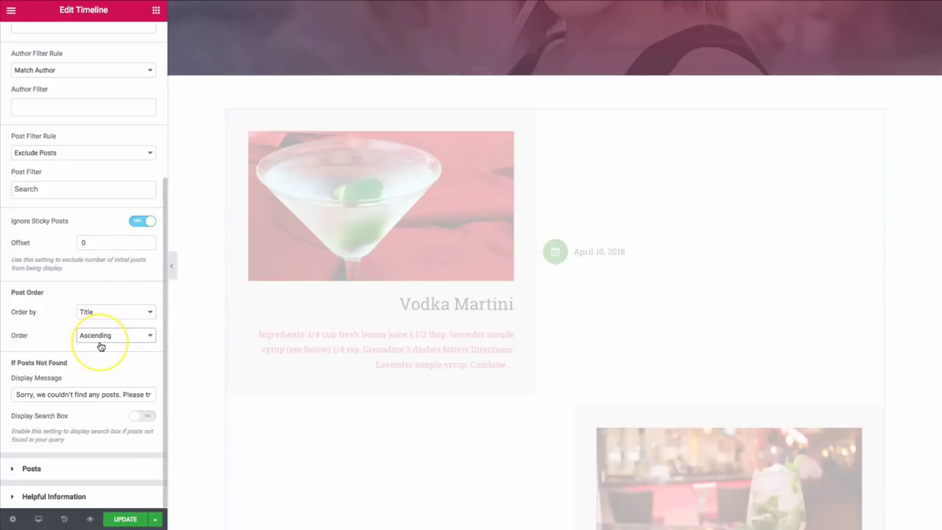
Switch the sort order back to Descending, leaving Order by on Title
scroll(414, 306, "down", 6)
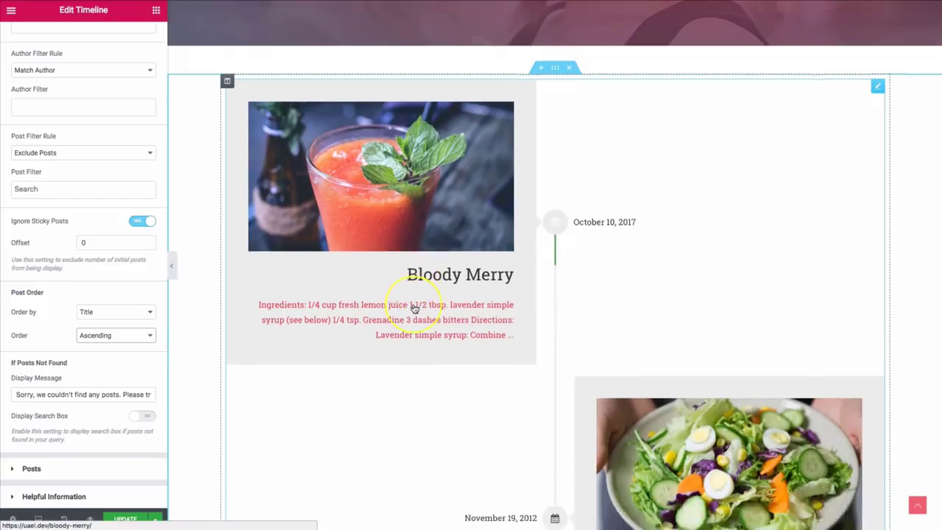
scroll(445, 269, "down", 2)
scroll(443, 272, "down", 5)
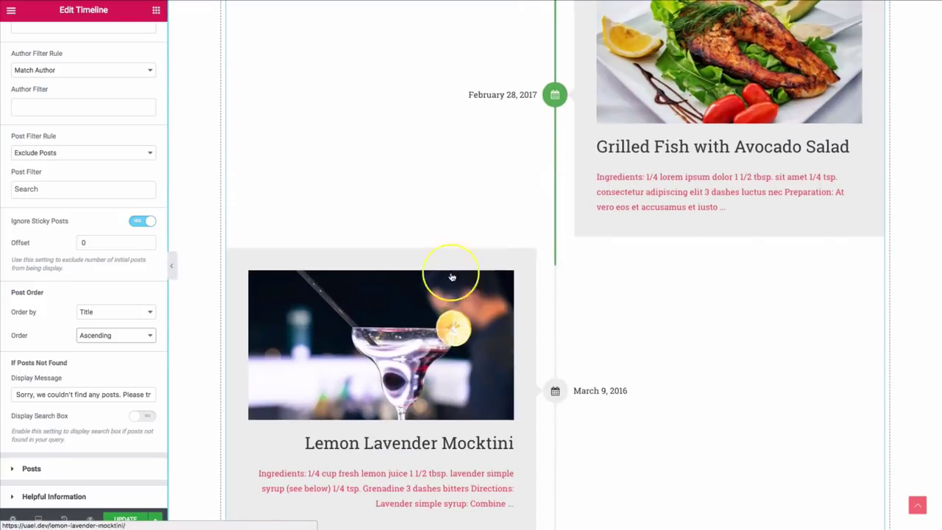
scroll(452, 315, "down", 1)
left_click(93, 334)
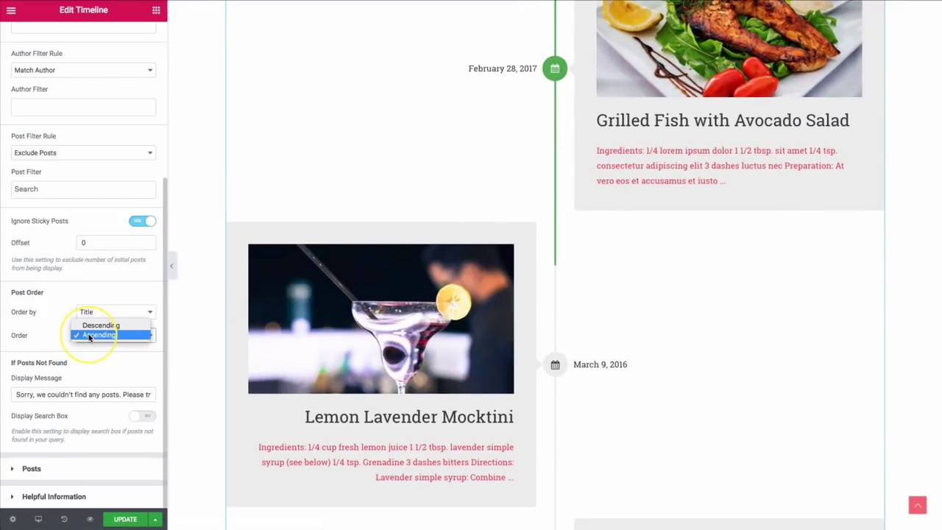
left_click(96, 324)
scroll(547, 317, "up", 10)
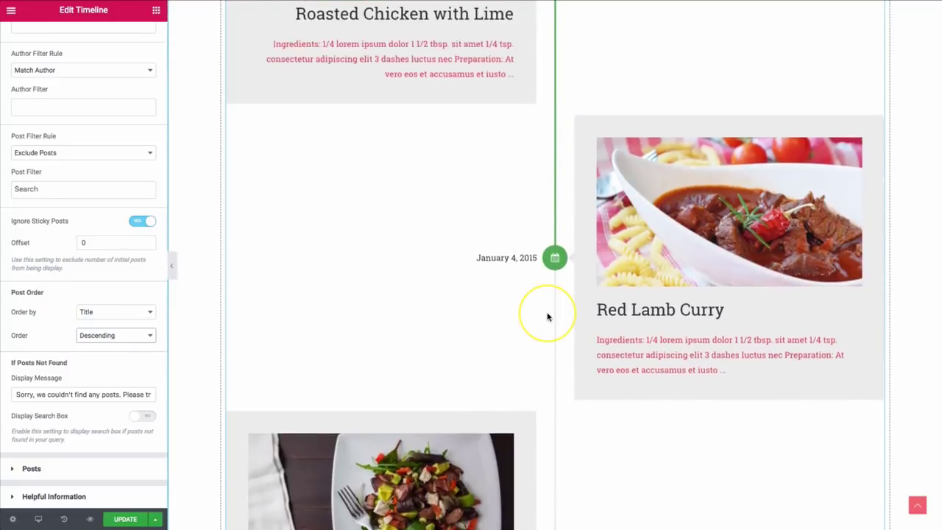
scroll(547, 316, "up", 1)
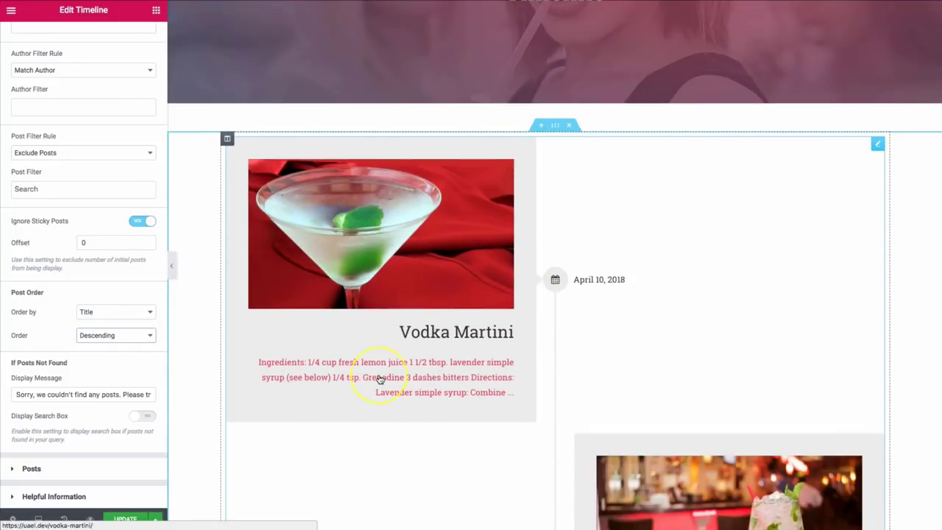
left_click(107, 316)
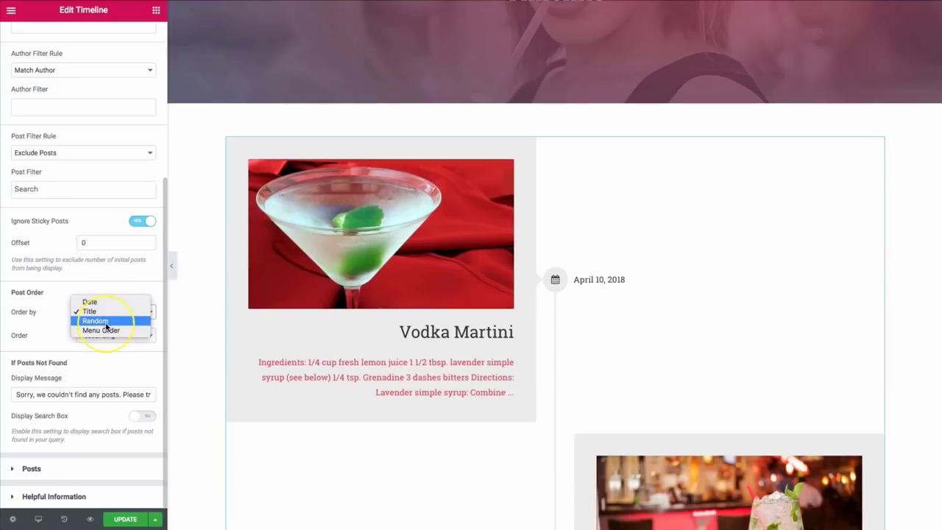
left_click(51, 330)
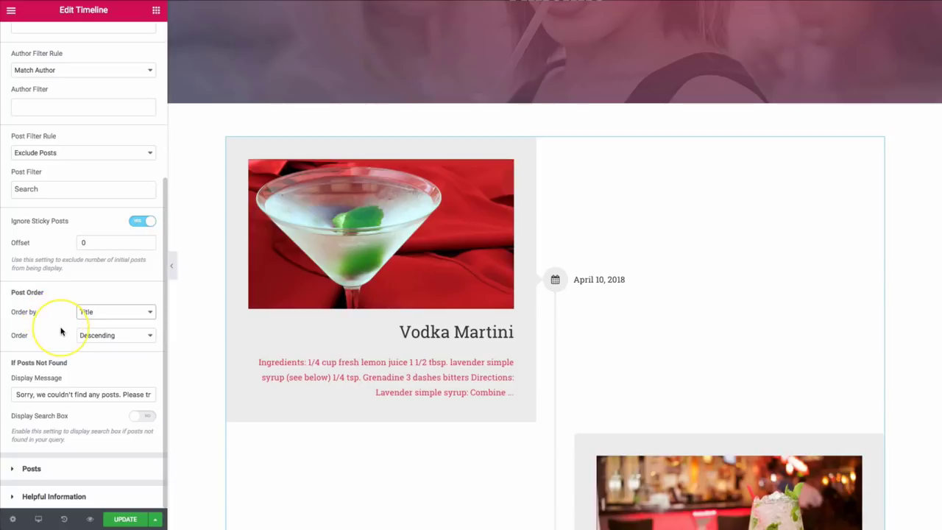
Select portions of the not-found Display Message text without changing it
left_click_drag(48, 394, 128, 394)
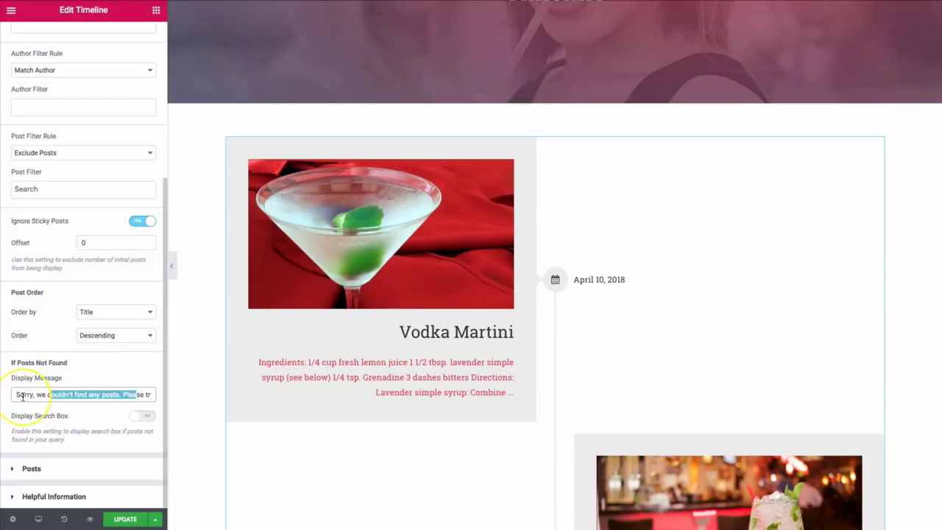
left_click_drag(15, 395, 112, 395)
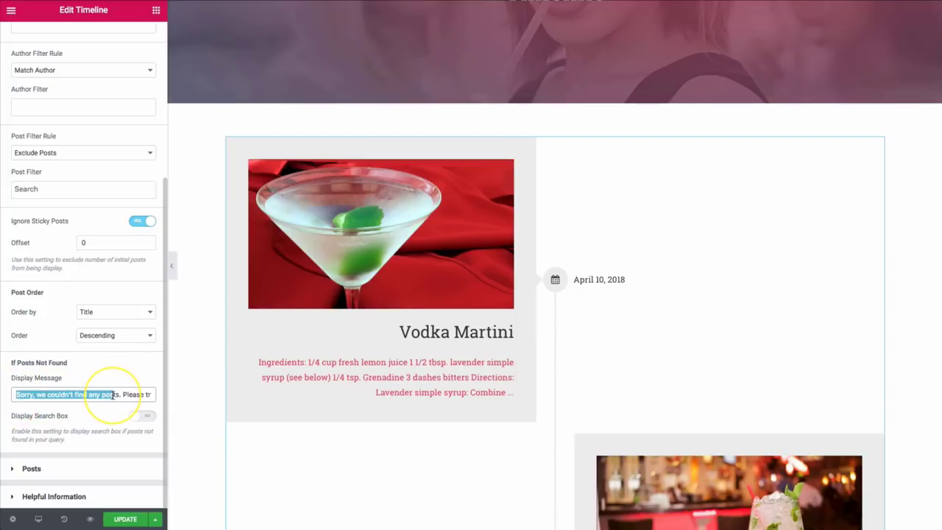
left_click_drag(137, 394, 148, 394)
left_click(103, 394)
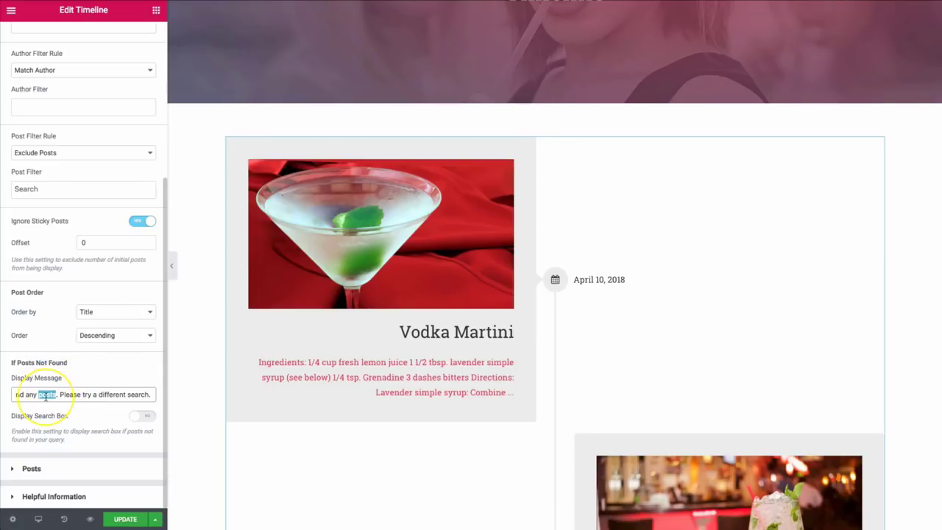
left_click_drag(31, 394, 98, 394)
Toggle Display Search Box on and back off, then expand the Posts section
left_click(131, 415)
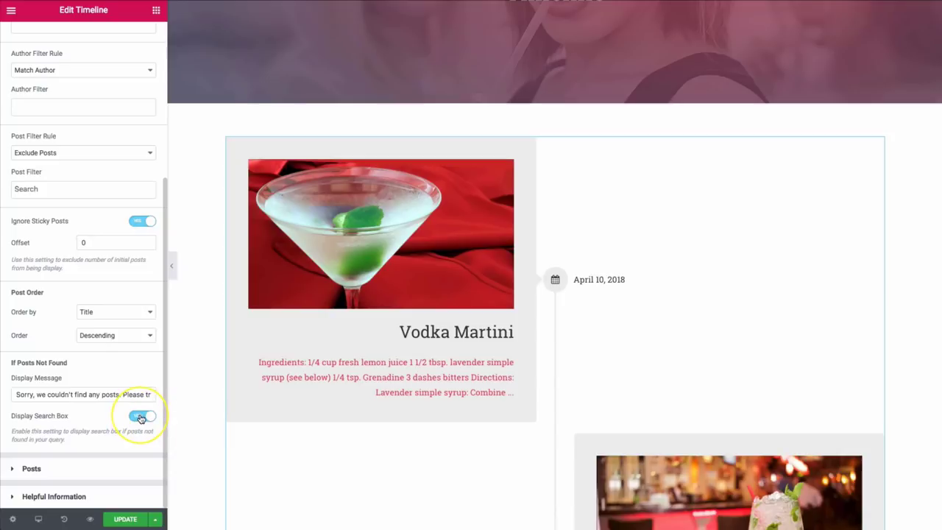
left_click(142, 418)
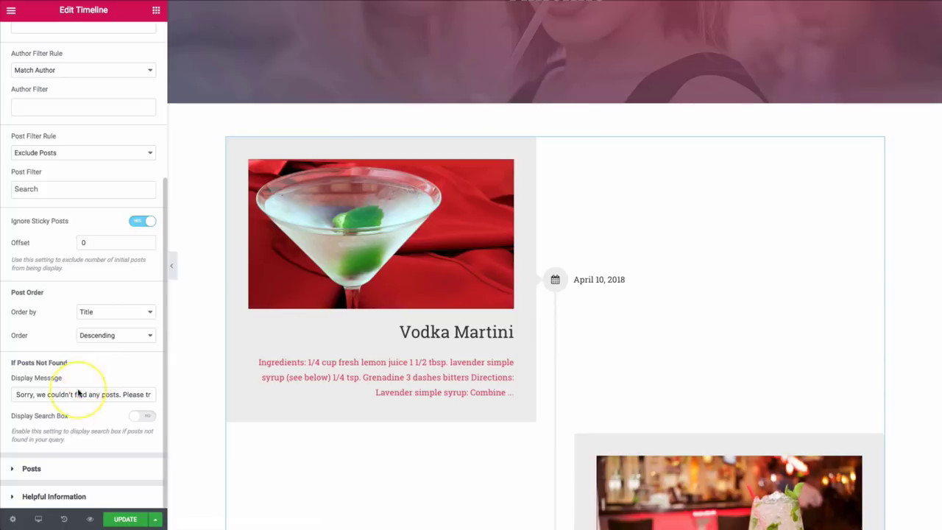
left_click(73, 468)
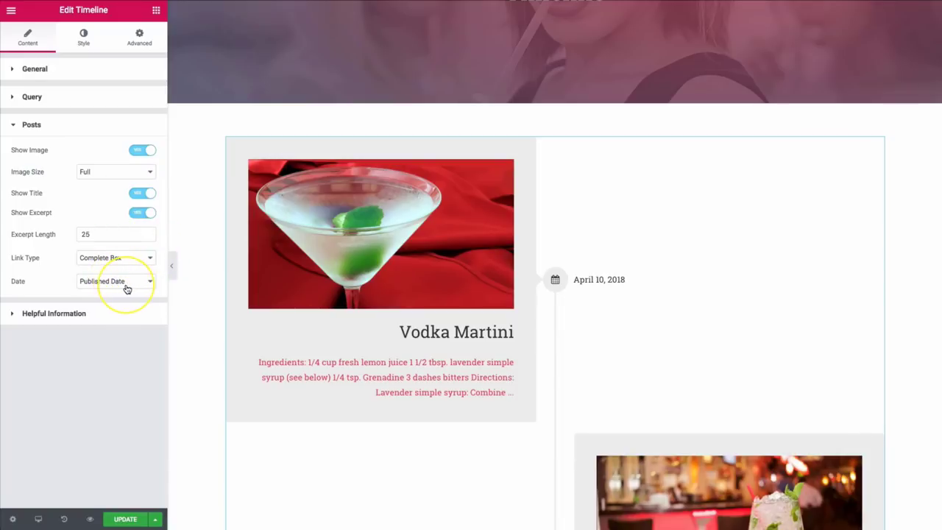
Turn Show Image off and back on for the timeline posts
scroll(410, 265, "down", 1)
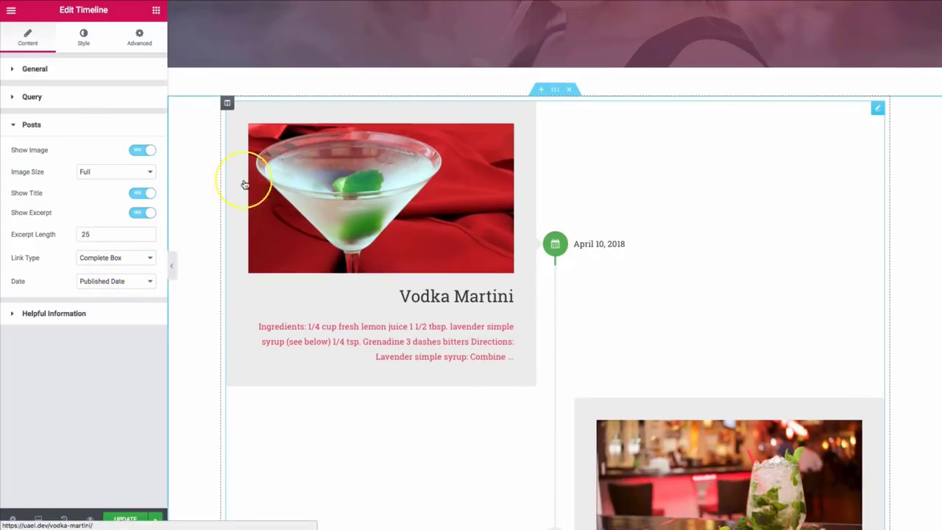
left_click(137, 151)
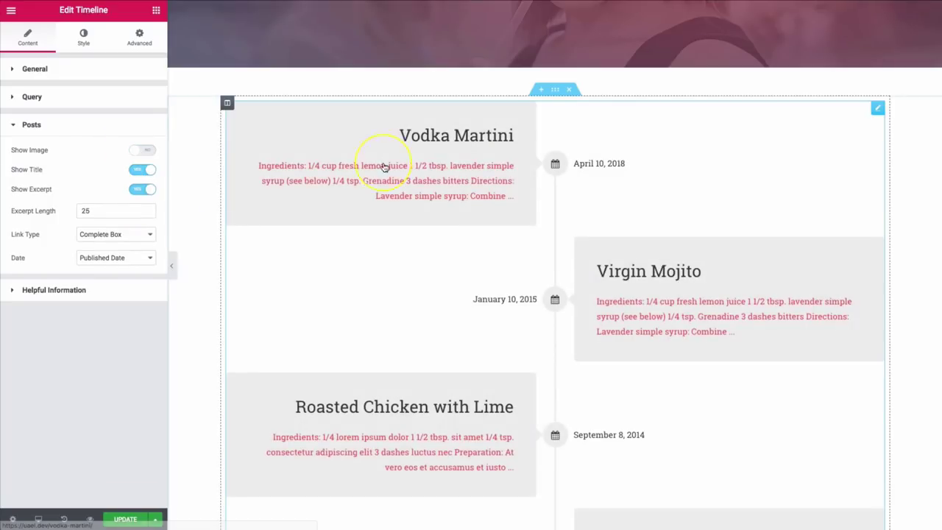
left_click(143, 151)
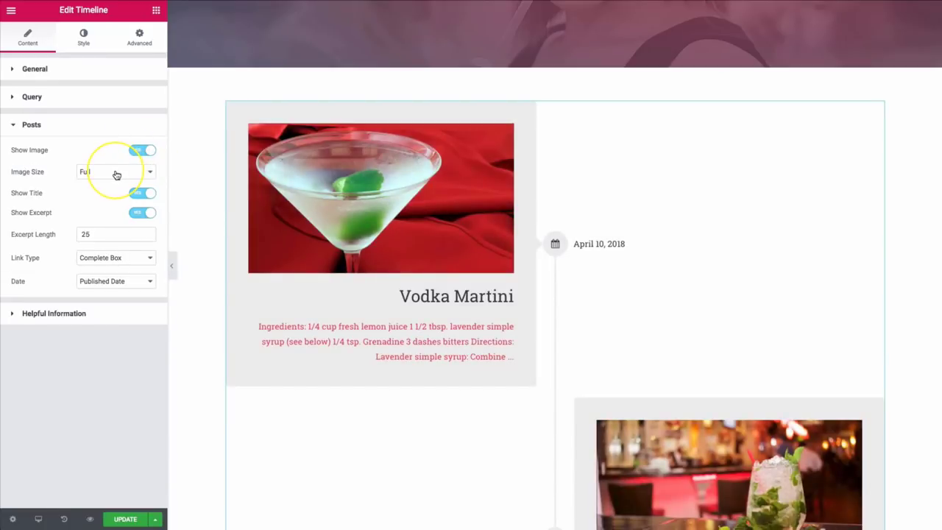
Try a Custom image size, return it to Full, and switch Show Title off
left_click(116, 174)
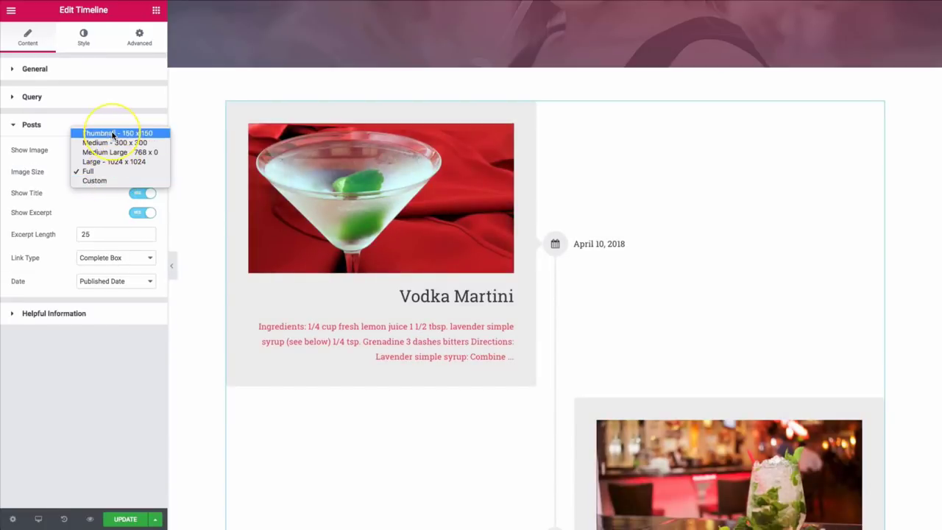
left_click(110, 182)
left_click(112, 171)
left_click(107, 168)
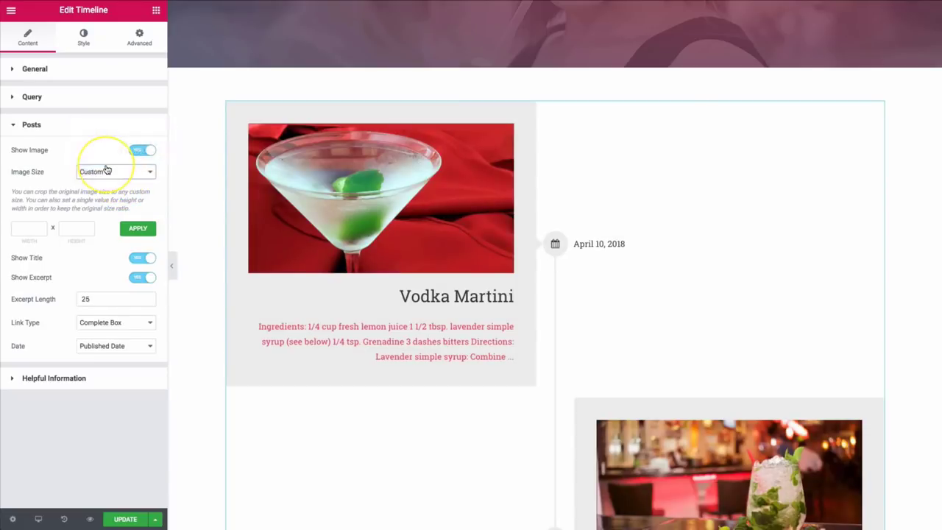
left_click(107, 168)
left_click(107, 171)
left_click(107, 171)
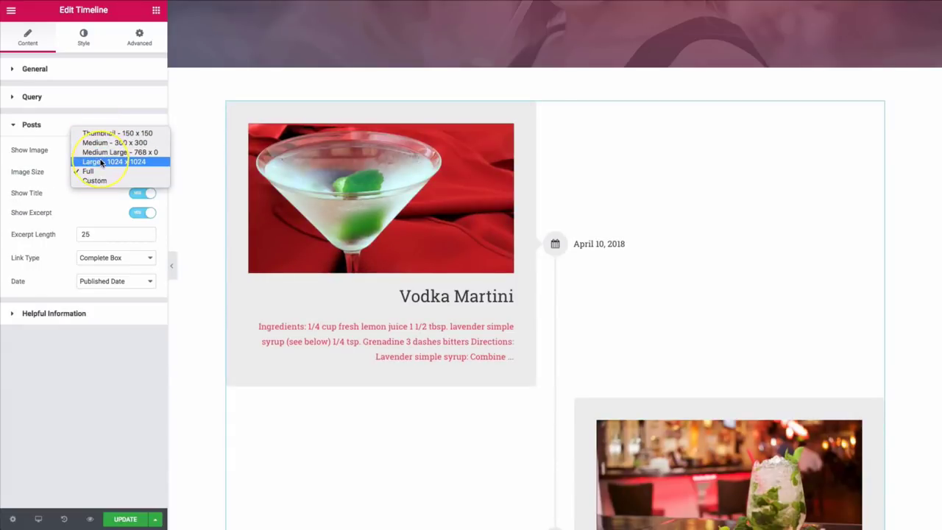
left_click(59, 184)
left_click(137, 194)
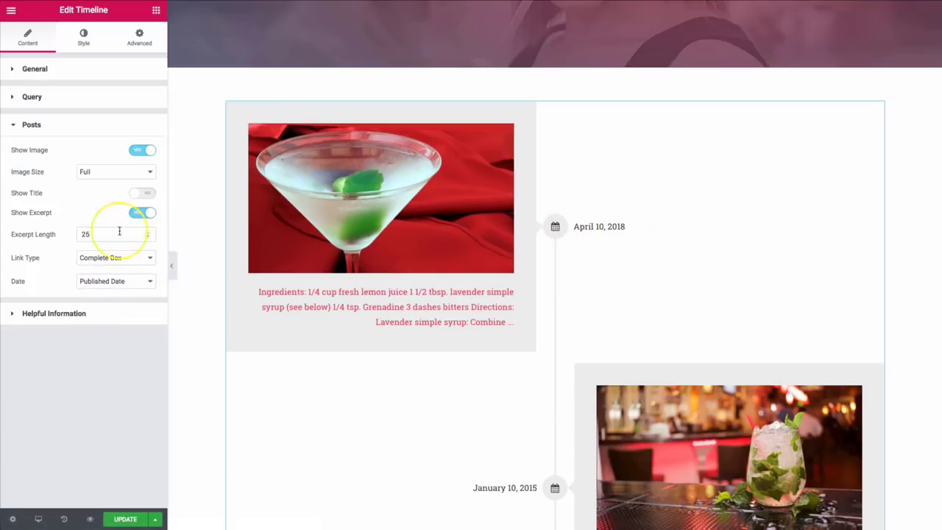
Keep image size Full, show post titles again, and toggle excerpts off and on
left_click(101, 175)
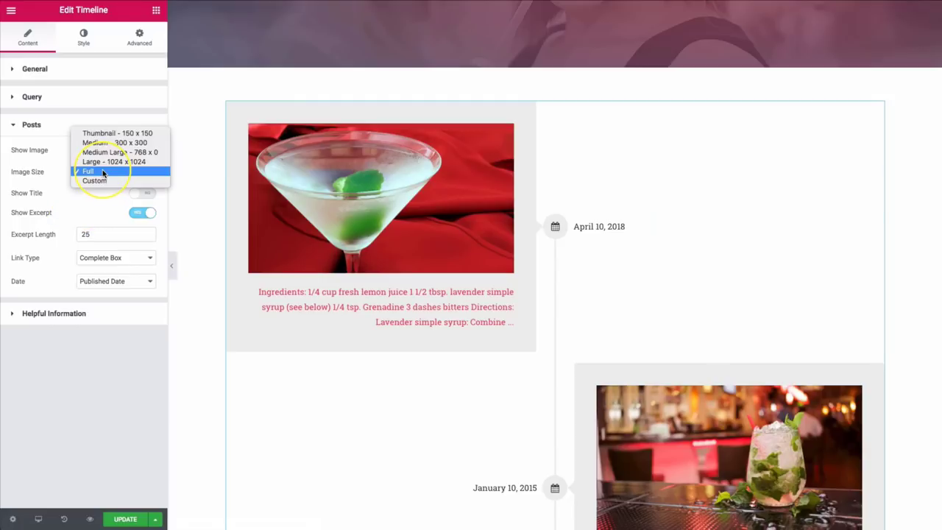
left_click(148, 201)
left_click(140, 193)
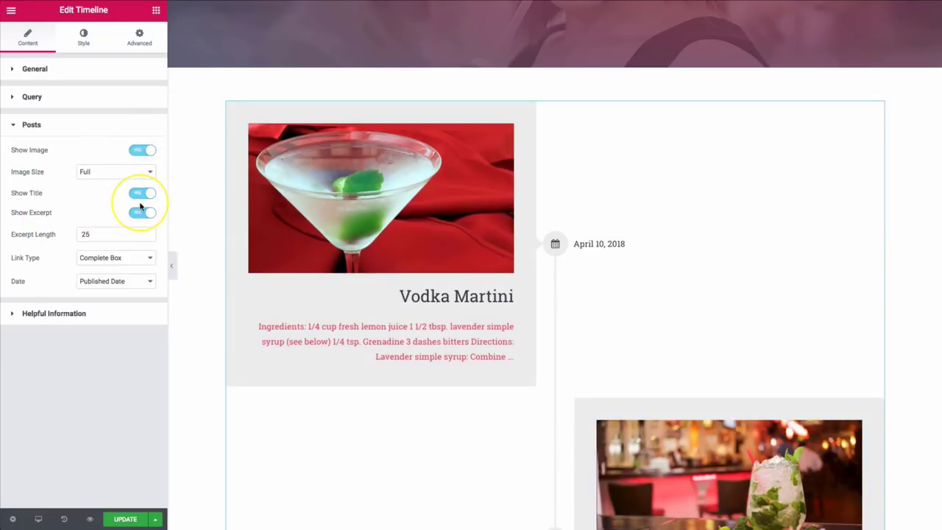
left_click(140, 214)
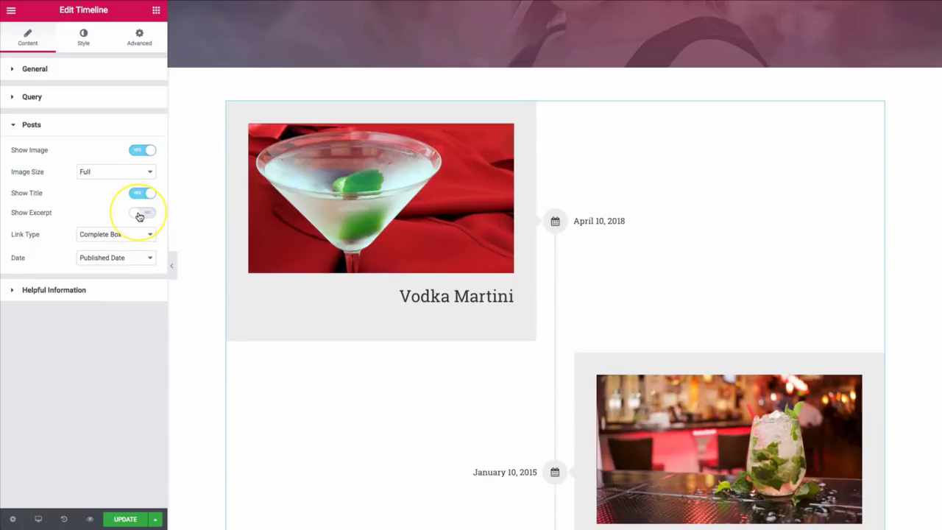
scroll(492, 235, "down", 4)
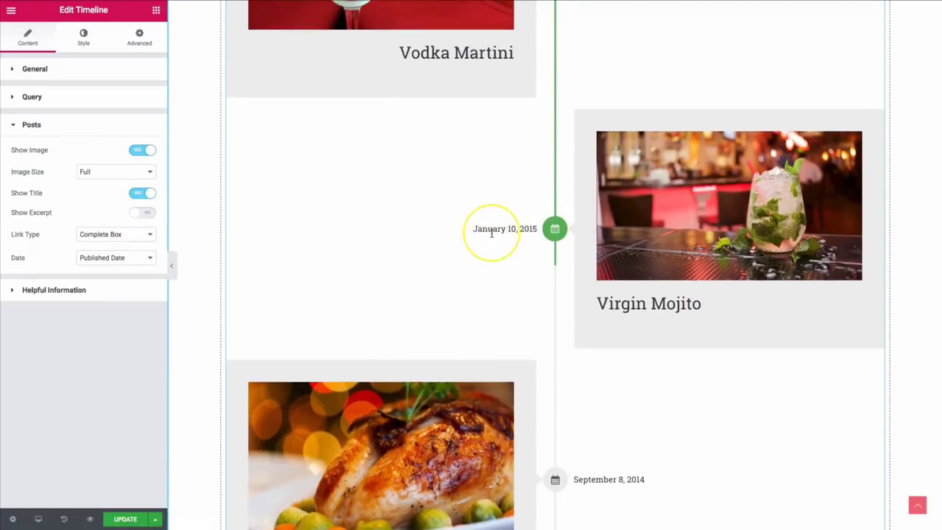
scroll(492, 236, "up", 2)
scroll(492, 236, "up", 2)
left_click(144, 212)
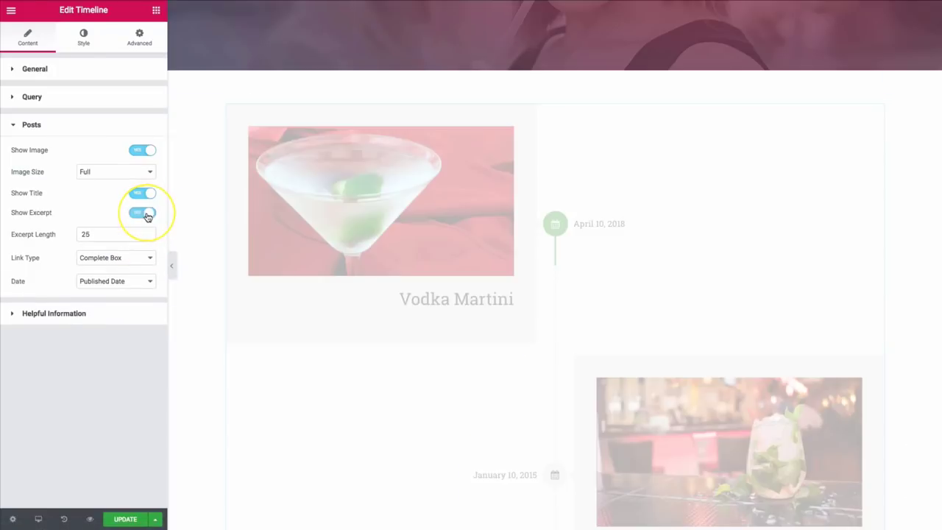
Set Excerpt Length to 50, then back to 25
left_click_drag(109, 236, 60, 237)
type("50")
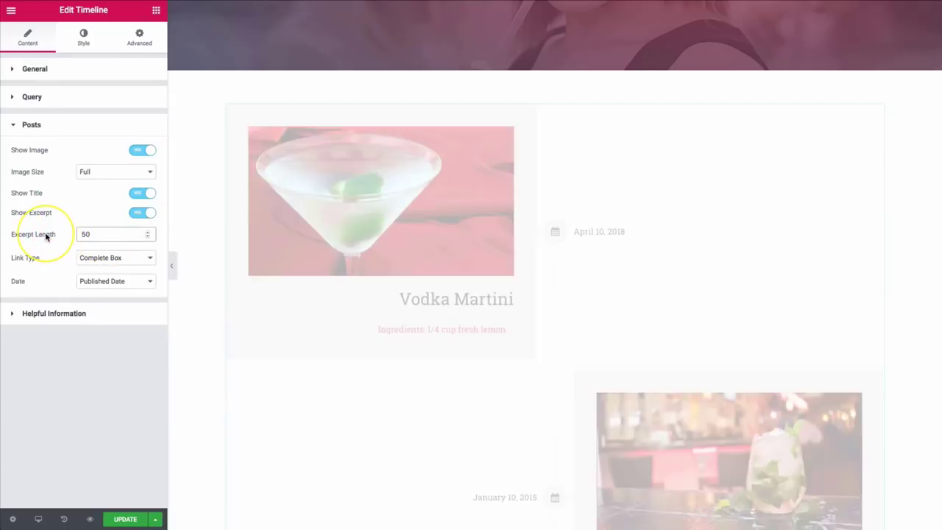
scroll(339, 255, "down", 1)
scroll(339, 255, "down", 5)
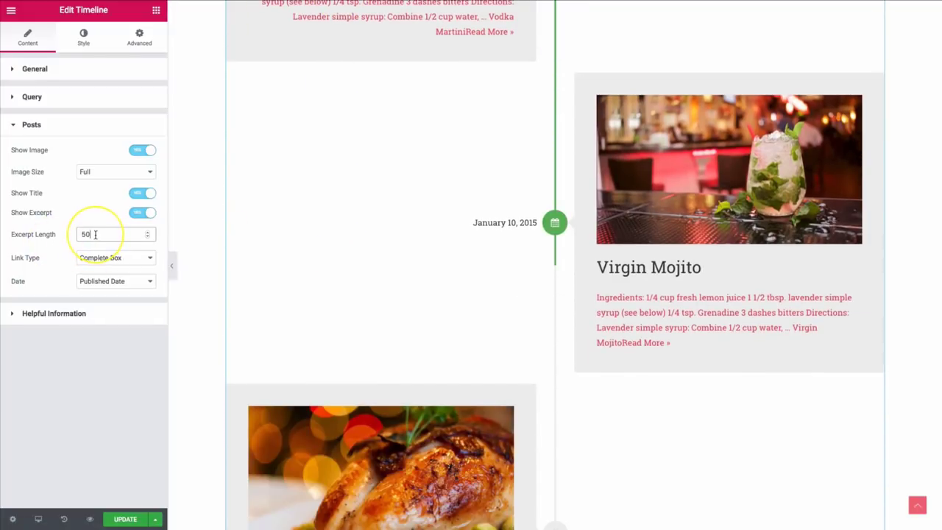
left_click_drag(95, 234, 76, 237)
type("25")
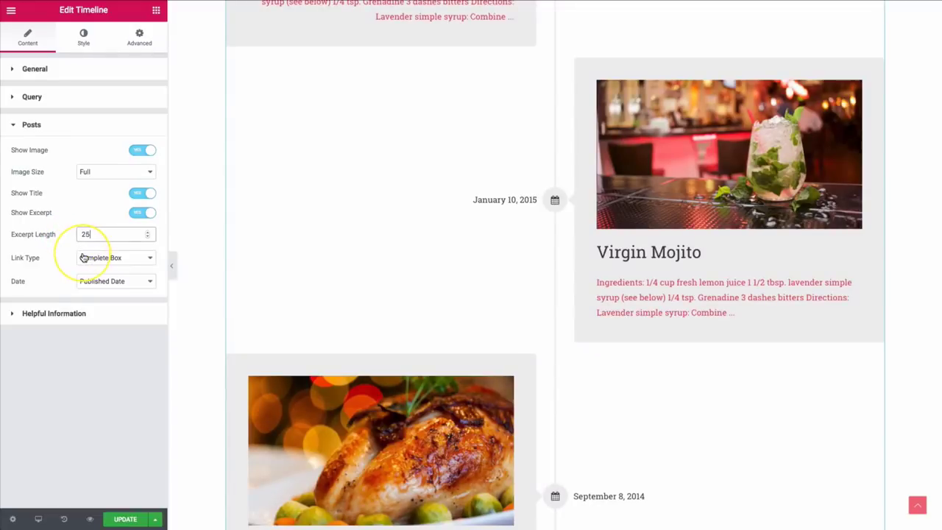
Keep Link Type on Complete Box, expanding General and then Posts settings again
left_click(87, 258)
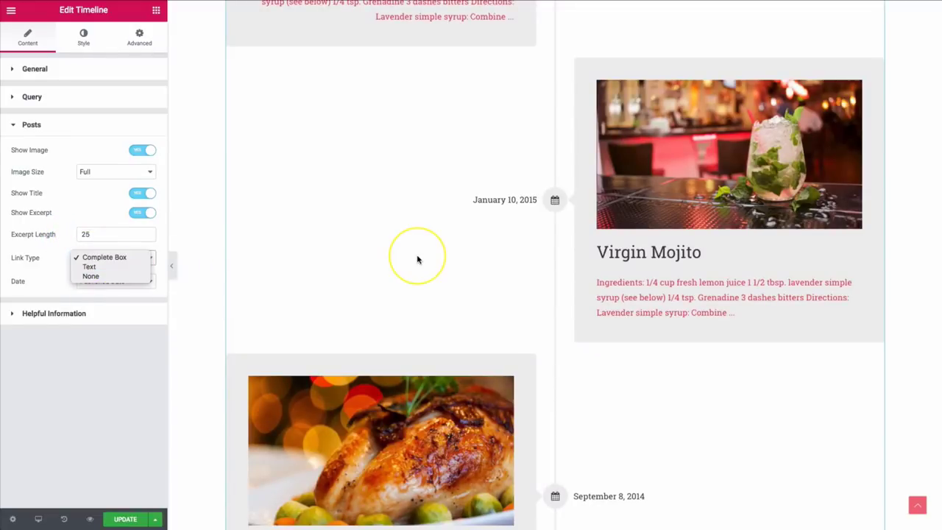
left_click(309, 235)
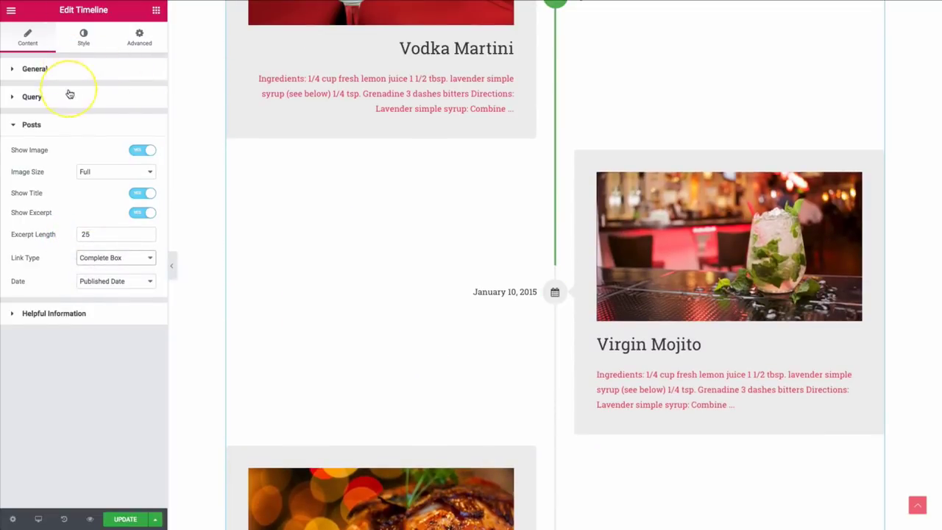
left_click(58, 67)
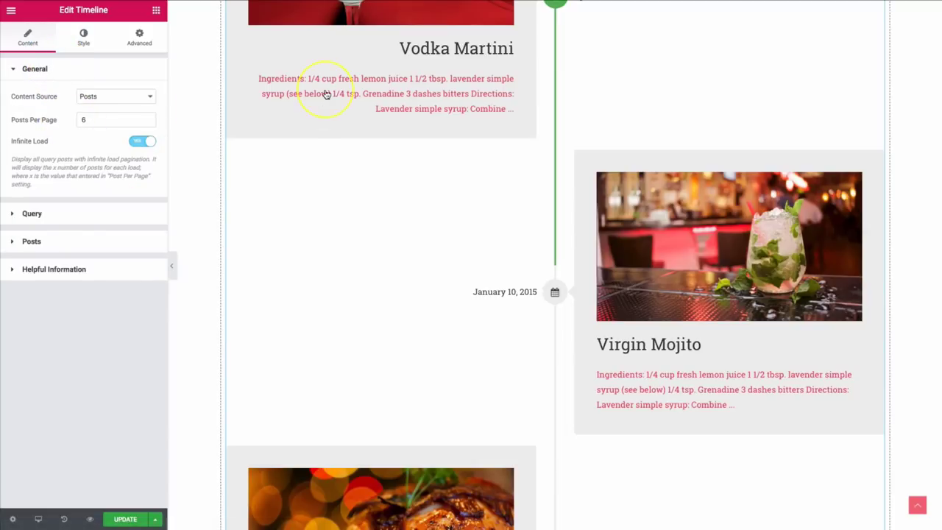
scroll(338, 162, "up", 1)
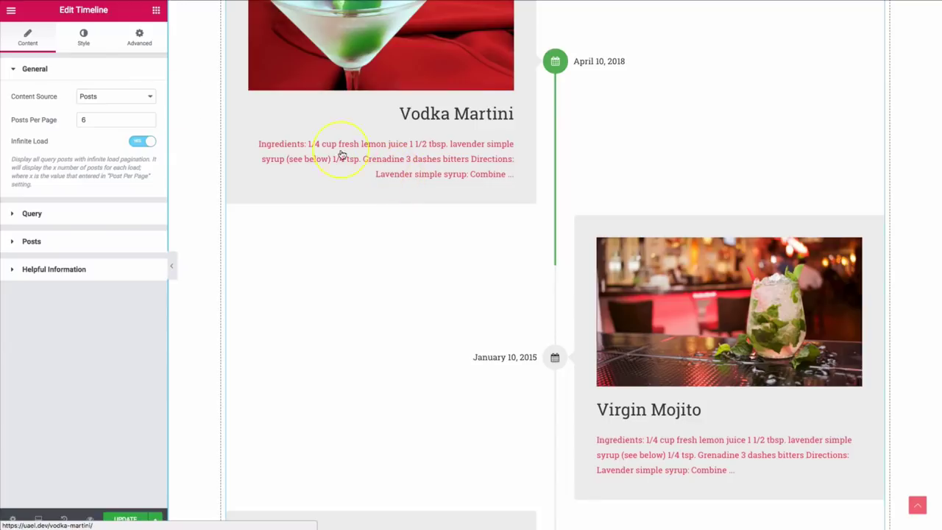
left_click(64, 243)
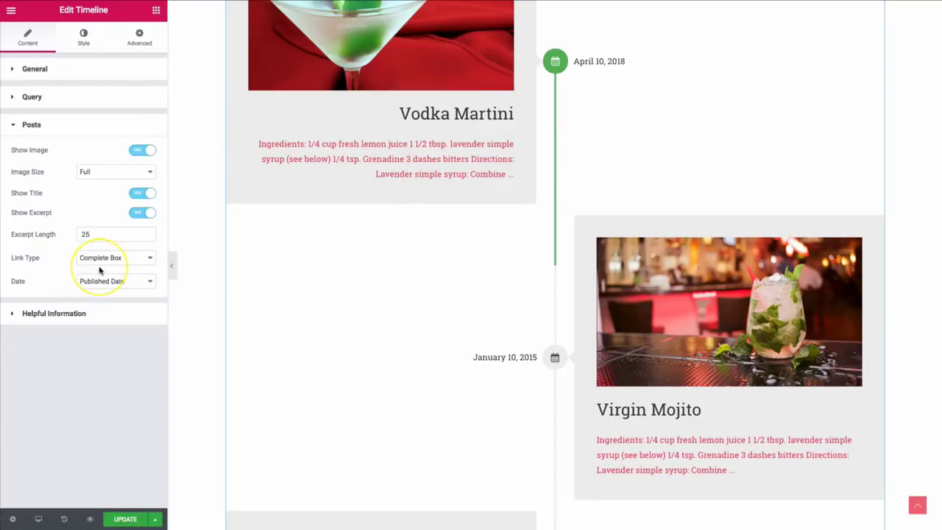
left_click(100, 258)
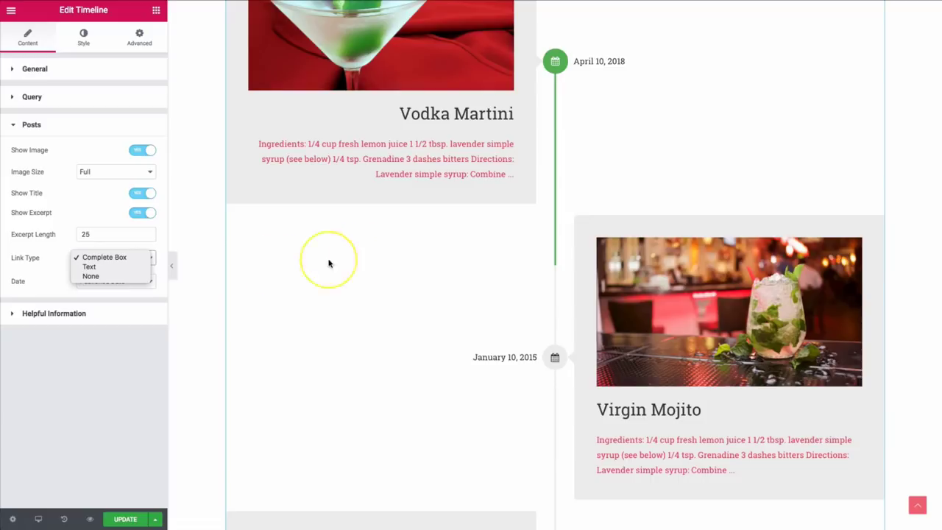
scroll(324, 254, "up", 3)
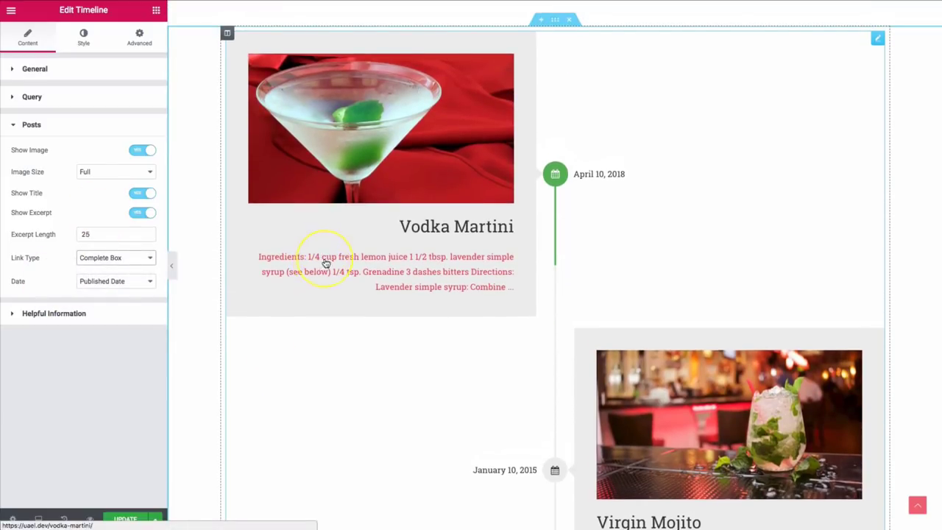
Switch the Date source to Last Modified Date, then Custom, and focus the empty Custom Meta Key field
left_click(108, 282)
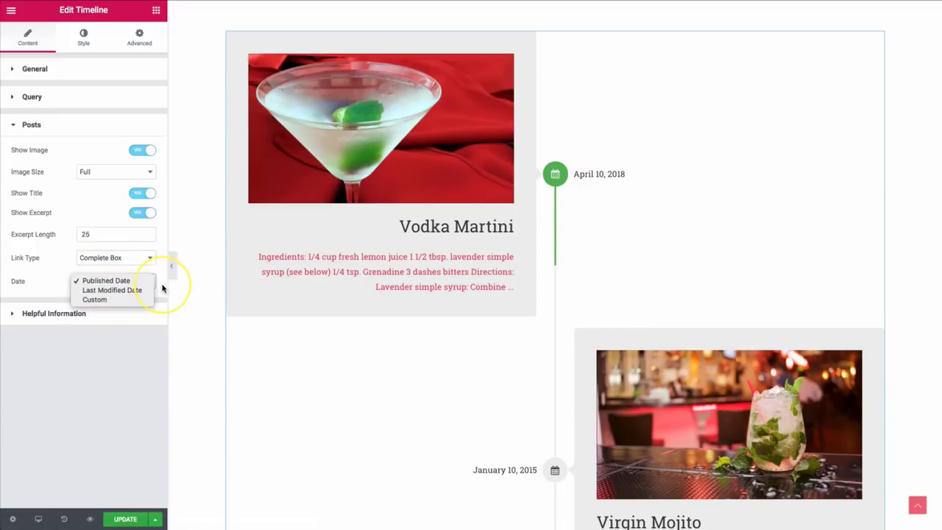
left_click(110, 290)
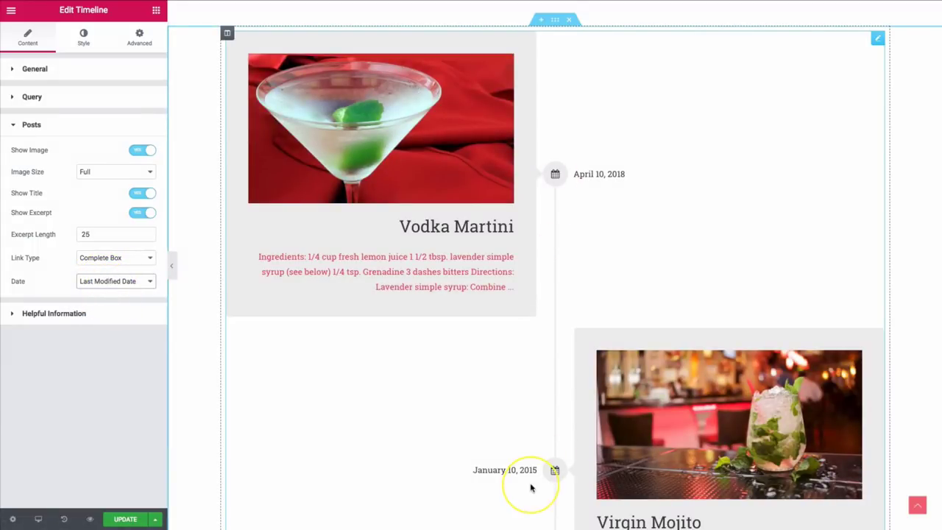
left_click(106, 287)
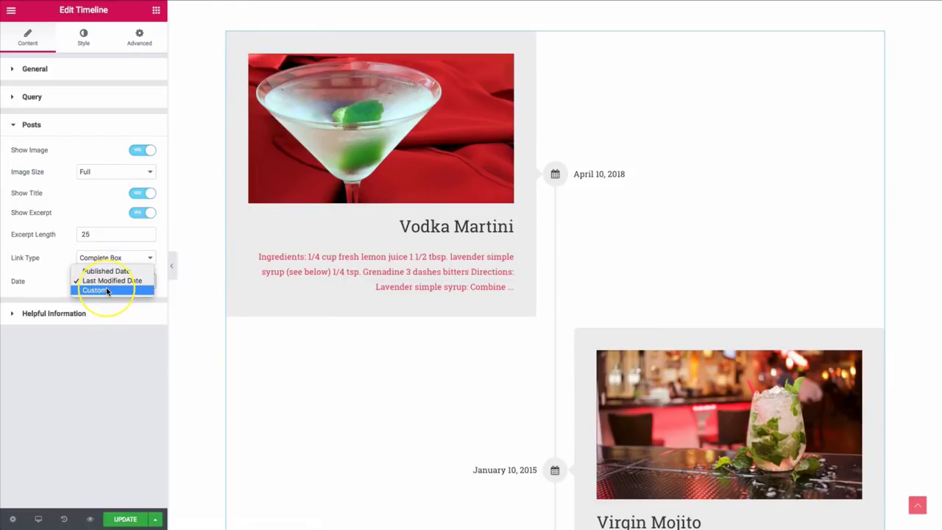
left_click(107, 289)
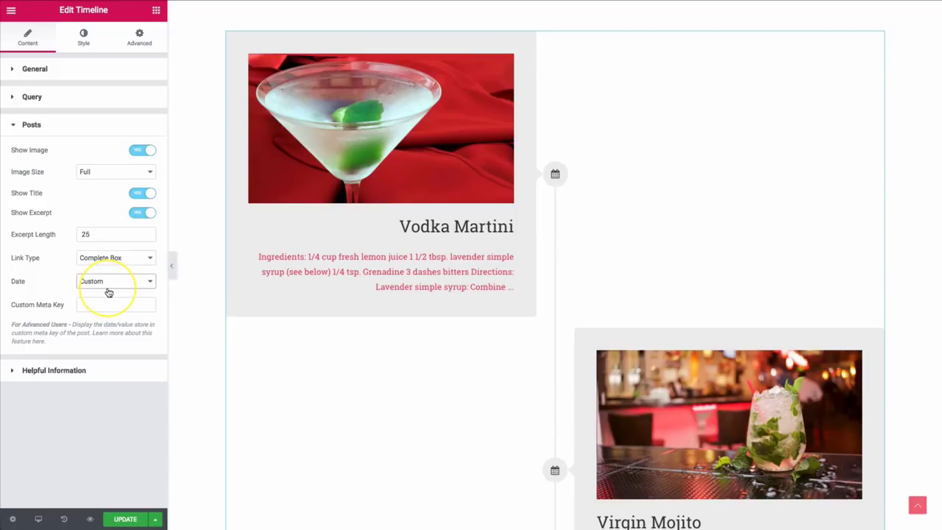
left_click(96, 306)
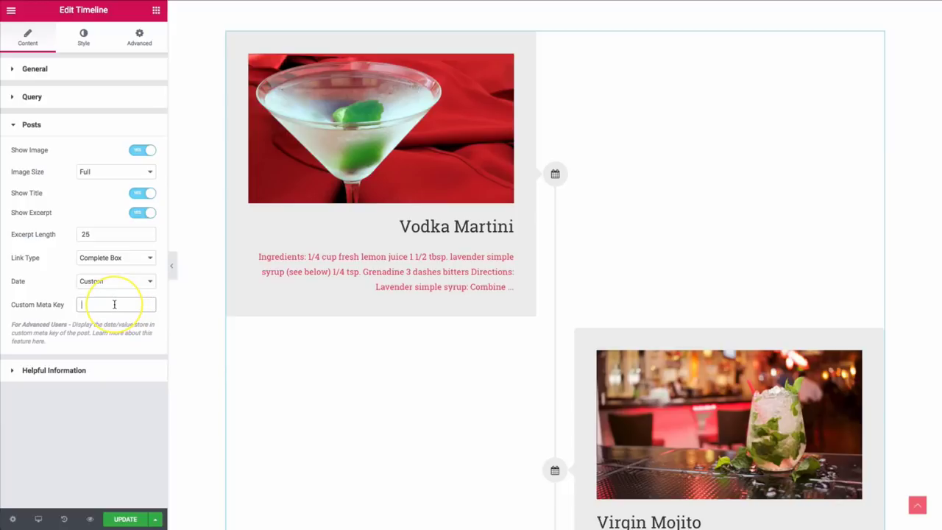
left_click(110, 308)
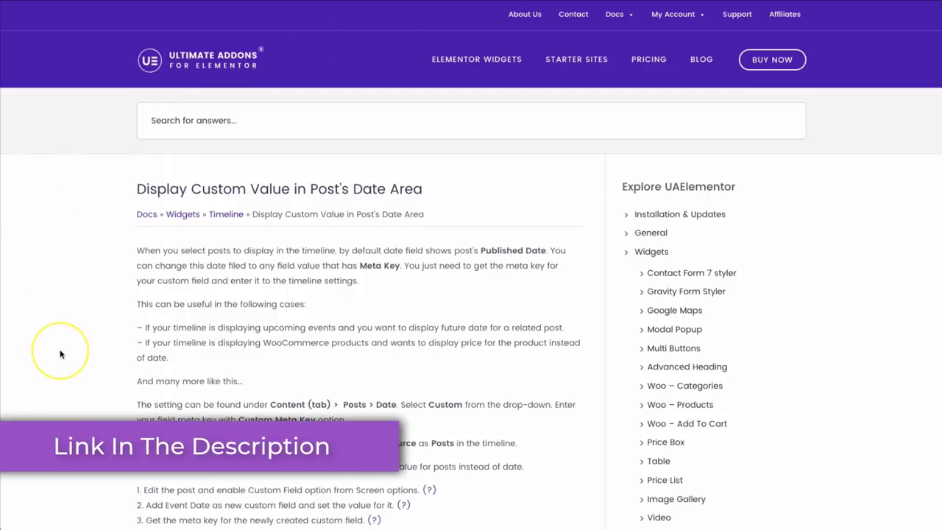
Scroll the Timeline docs down to the Custom Meta Key section, selecting and clearing text
scroll(60, 355, "down", 2)
scroll(60, 355, "down", 3)
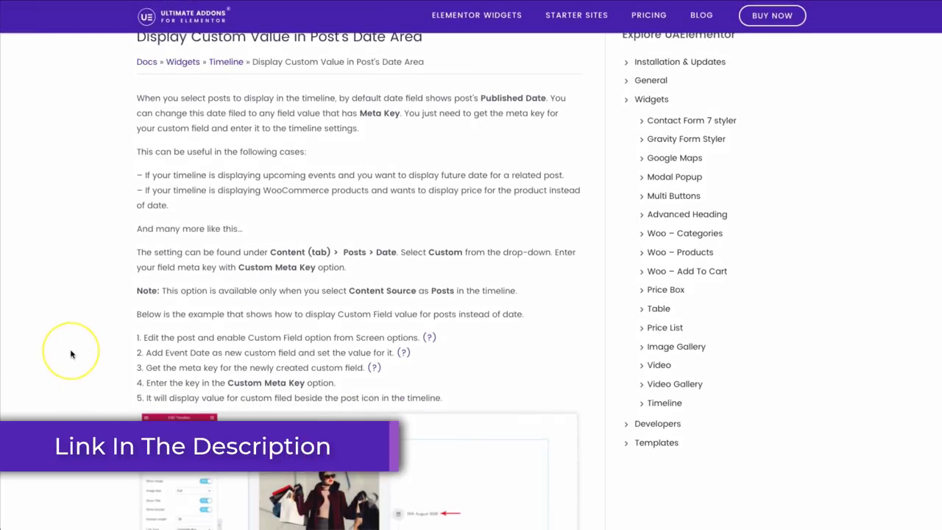
scroll(61, 354, "down", 2)
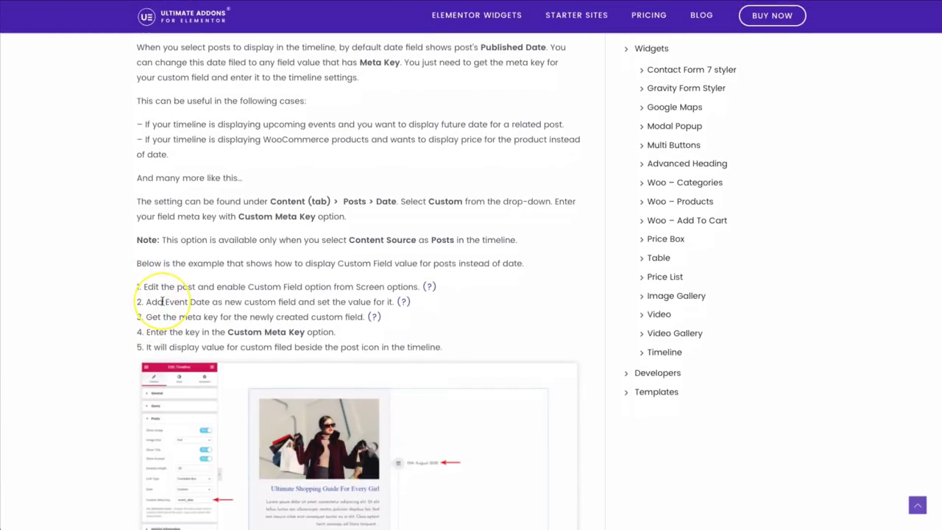
left_click_drag(165, 302, 304, 296)
left_click(211, 314)
scroll(199, 318, "down", 1)
left_click(215, 285)
Highlight the line about WooCommerce product prices, then clear the highlight
scroll(212, 286, "down", 3)
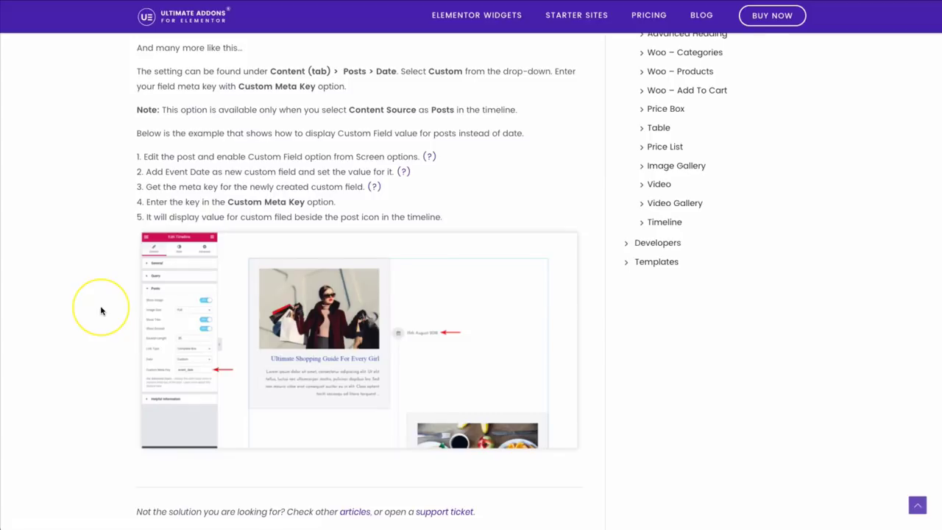
scroll(100, 311, "up", 3)
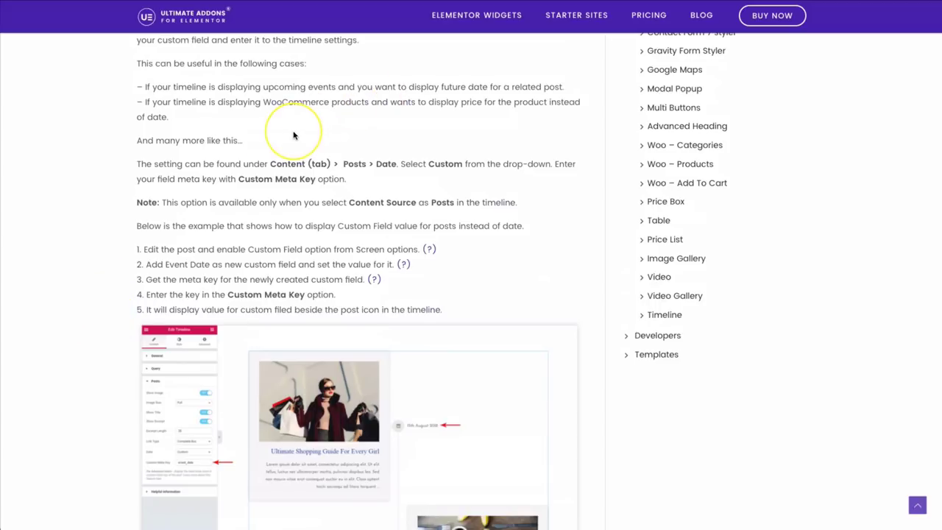
scroll(292, 131, "up", 1)
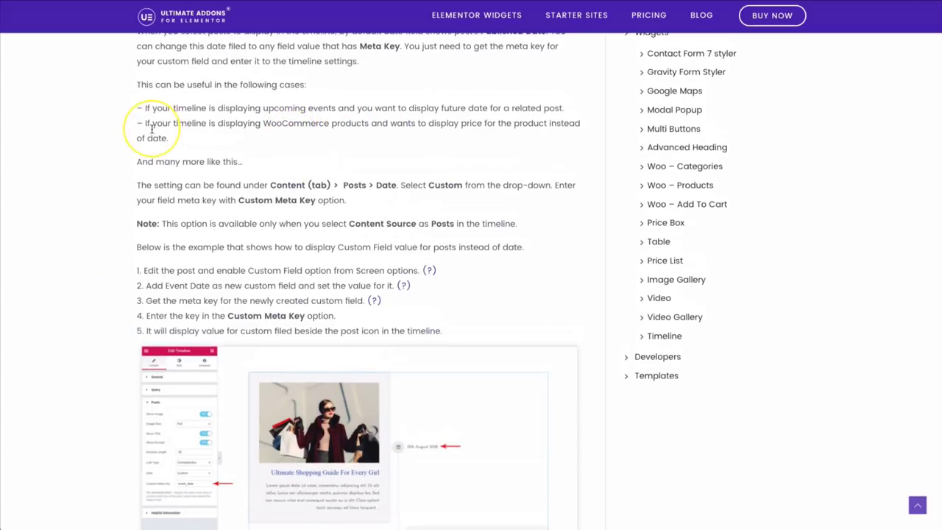
left_click_drag(156, 124, 541, 129)
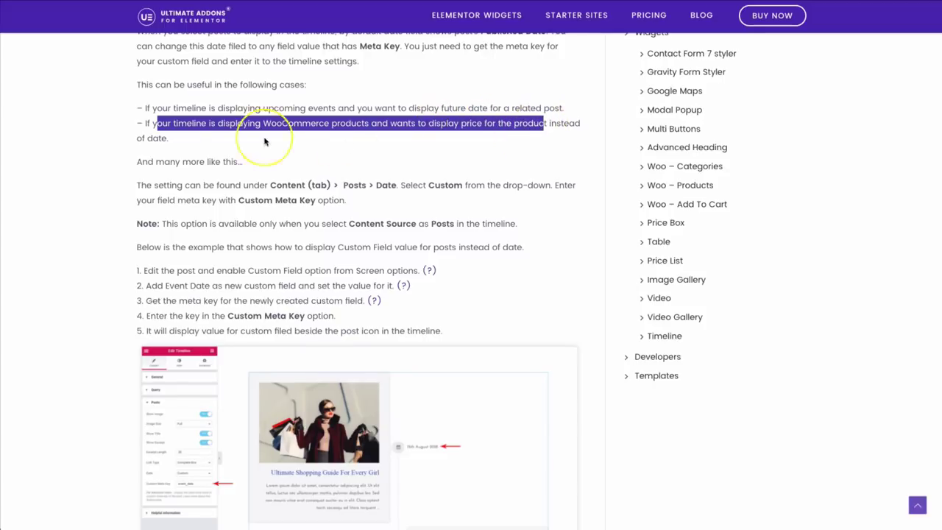
left_click(198, 144)
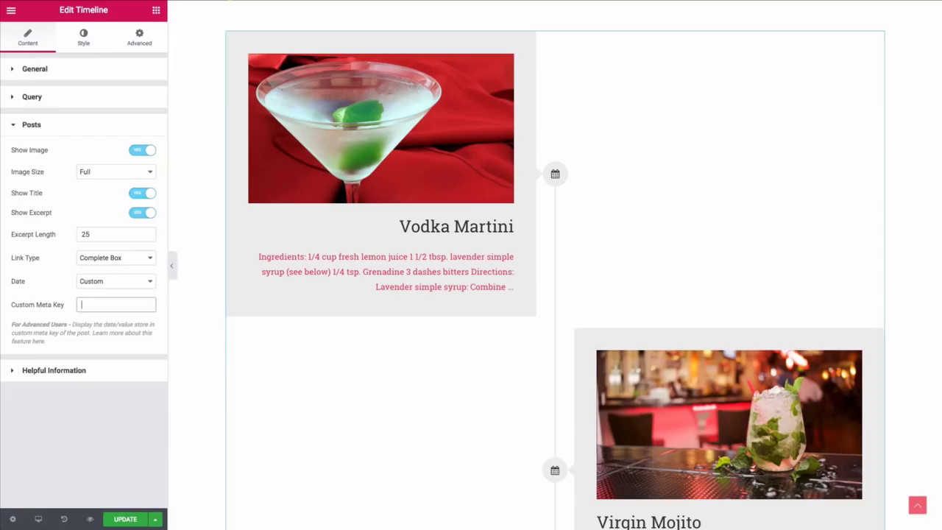
In the Style tab's Layout section, set the timeline orientation to Left
scroll(246, 247, "down", 1)
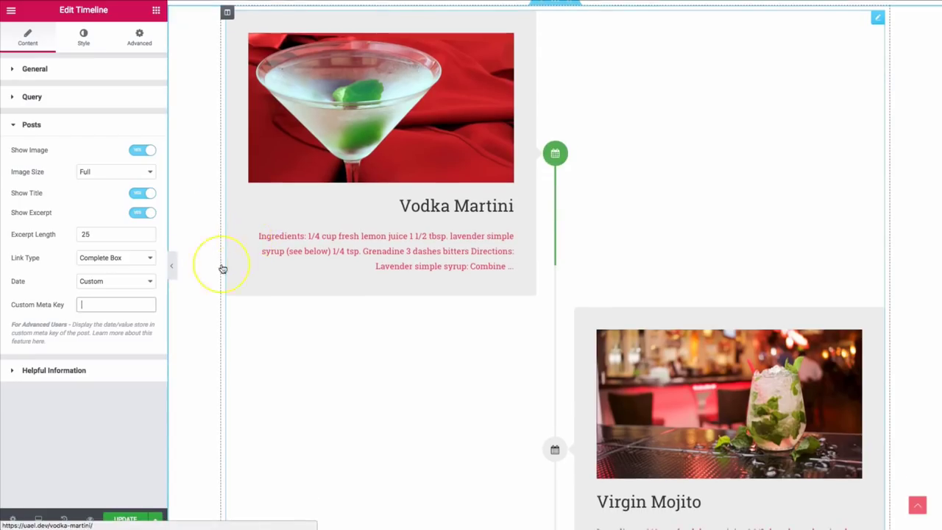
left_click(86, 42)
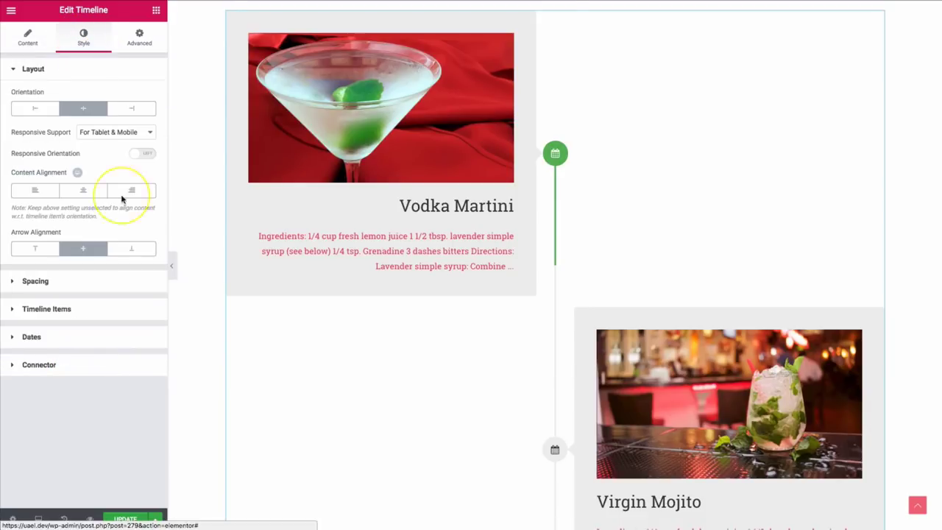
scroll(332, 252, "up", 1)
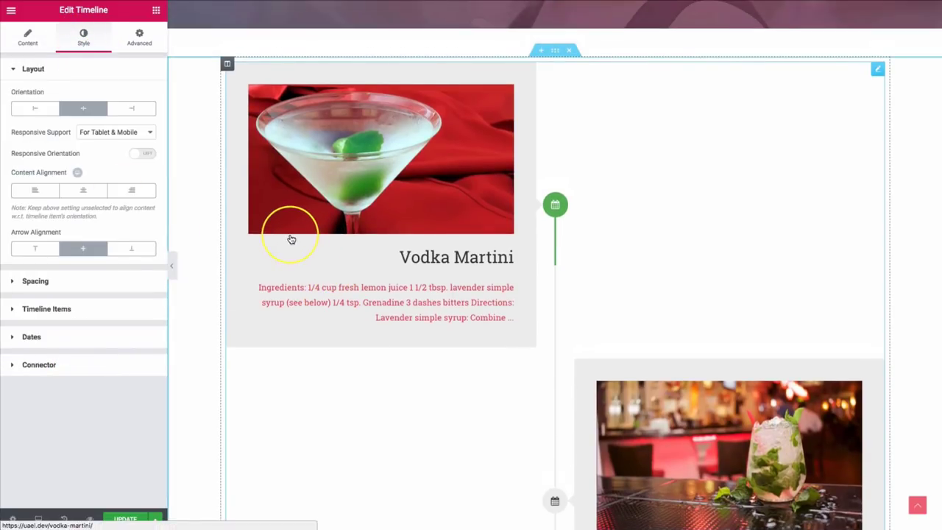
left_click(35, 110)
scroll(391, 227, "down", 10)
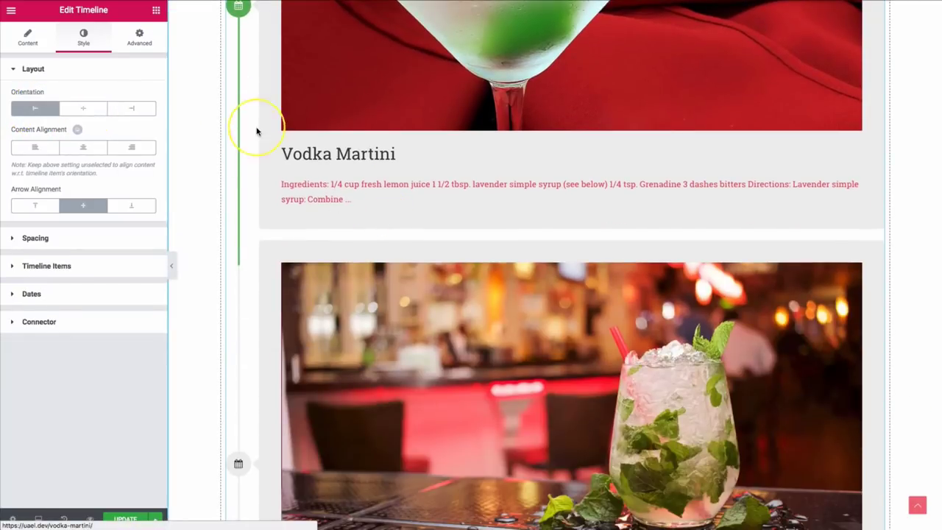
scroll(231, 163, "down", 3)
scroll(231, 163, "up", 8)
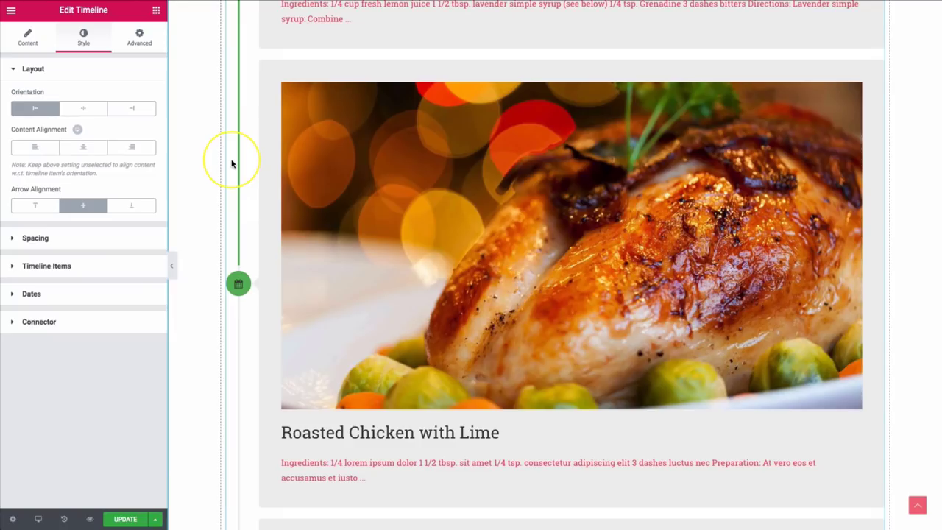
scroll(232, 163, "up", 5)
scroll(232, 163, "down", 2)
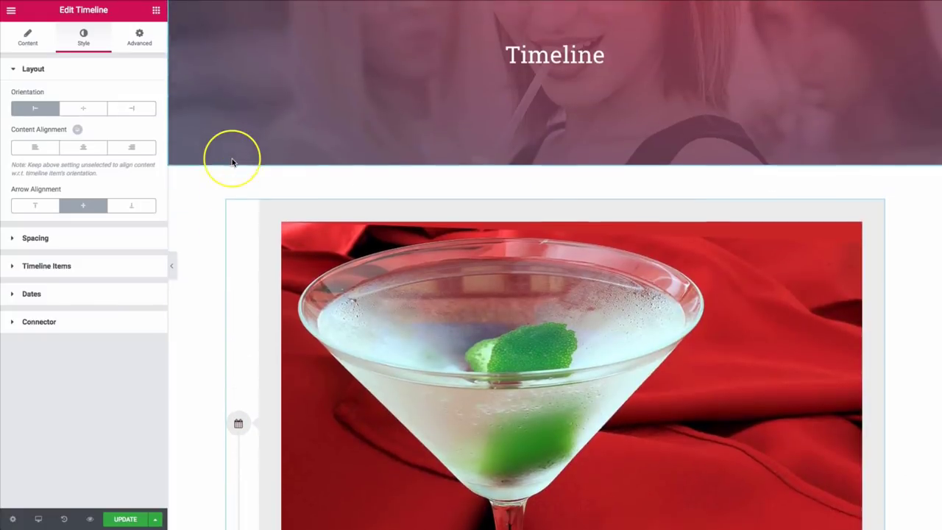
scroll(231, 164, "down", 1)
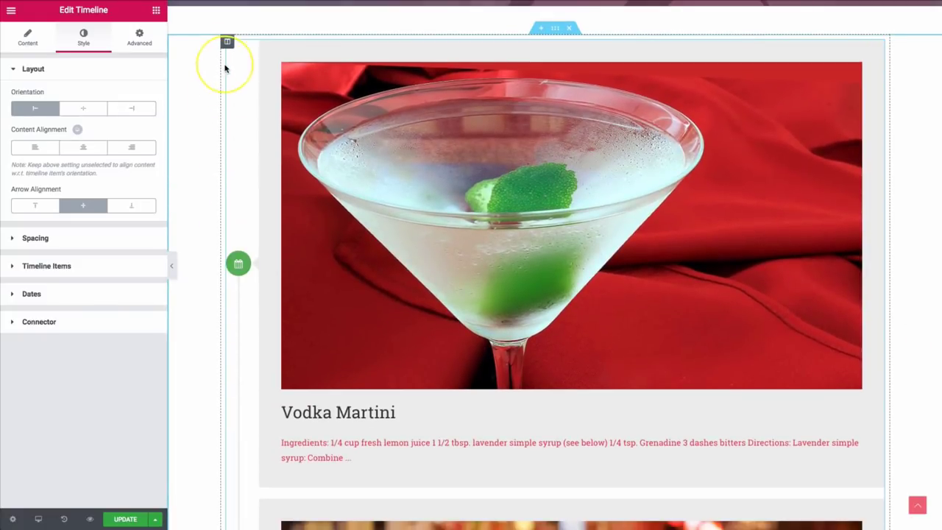
Add a second column to the section and move the timeline into it, widening that column
right_click(226, 41)
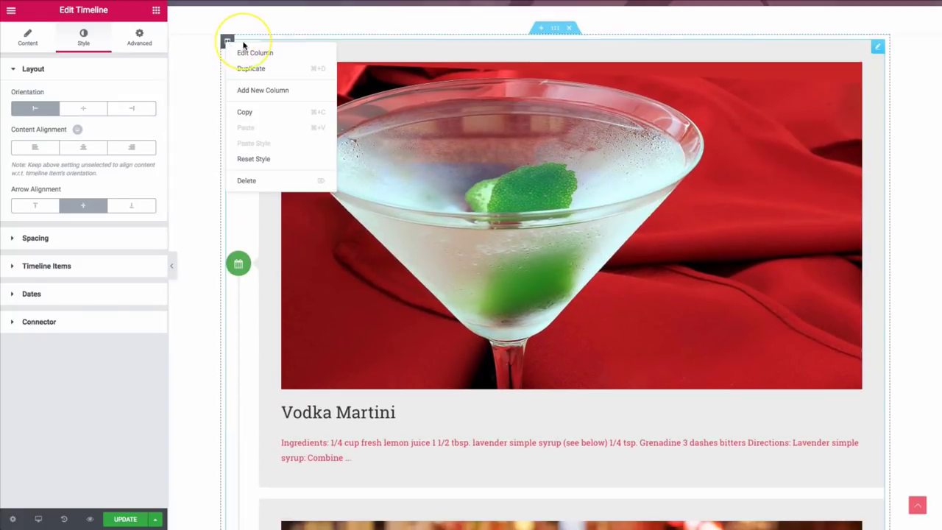
left_click(248, 90)
left_click_drag(540, 42, 714, 93)
left_click_drag(692, 91, 654, 92)
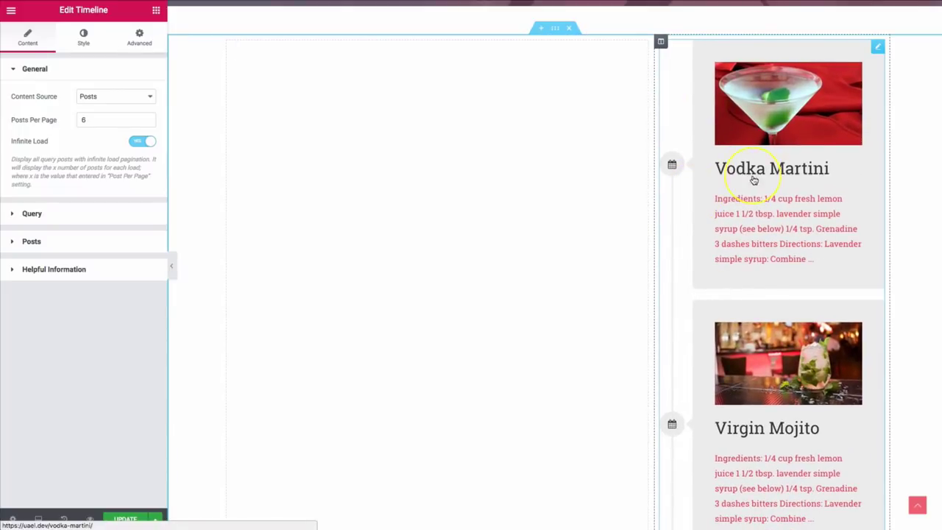
Delete the empty left column so the timeline spans the full section width again
scroll(758, 183, "down", 5)
scroll(754, 233, "down", 13)
scroll(756, 234, "up", 8)
scroll(756, 234, "up", 10)
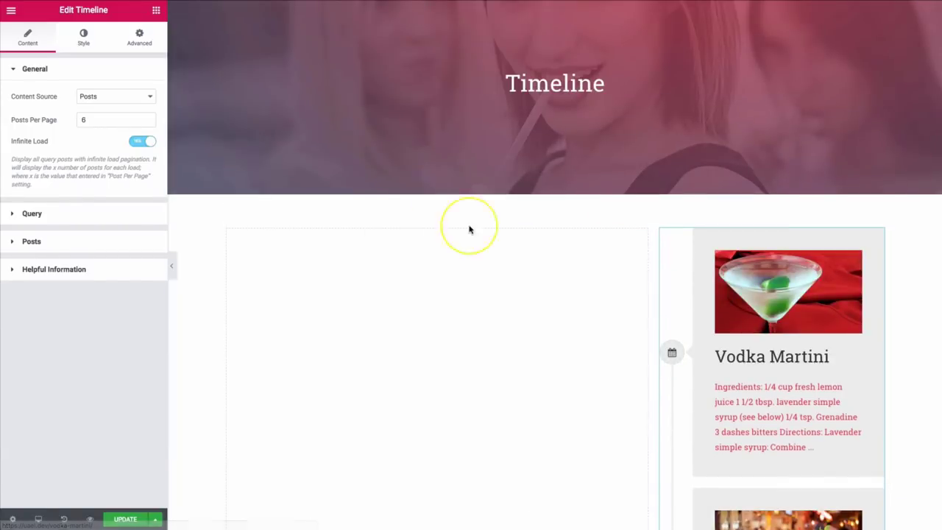
right_click(223, 233)
left_click(244, 365)
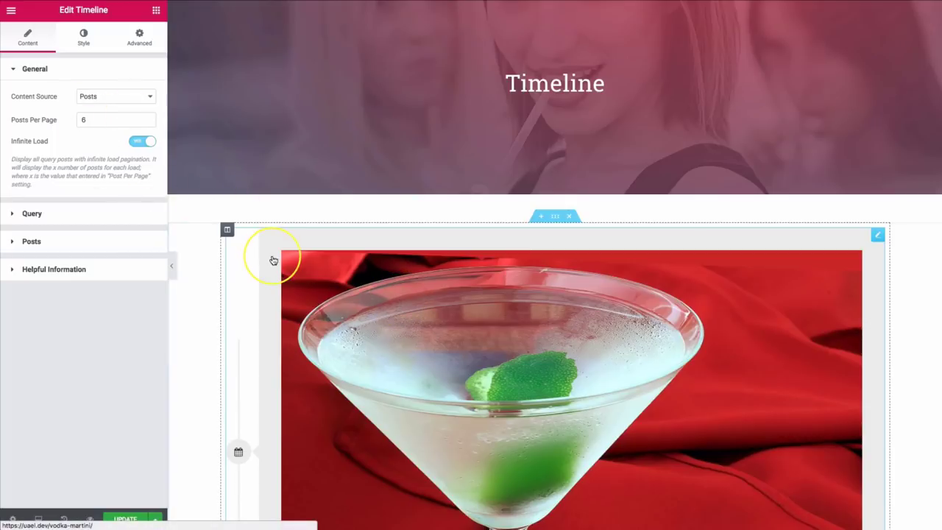
left_click(84, 41)
left_click(82, 109)
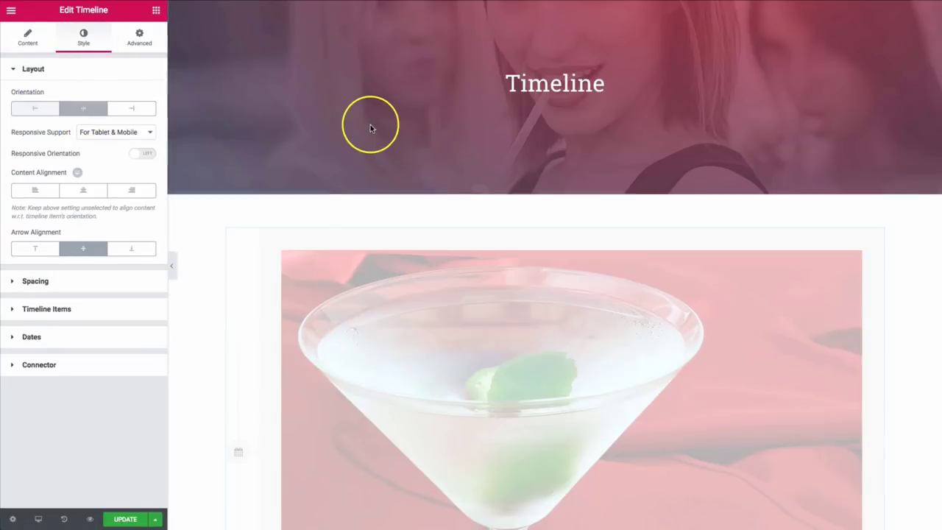
scroll(366, 127, "down", 3)
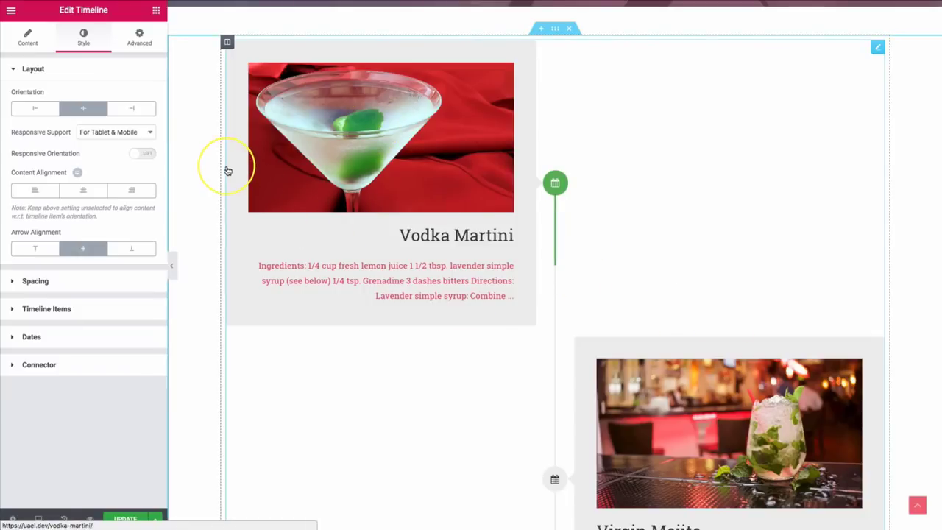
left_click(131, 109)
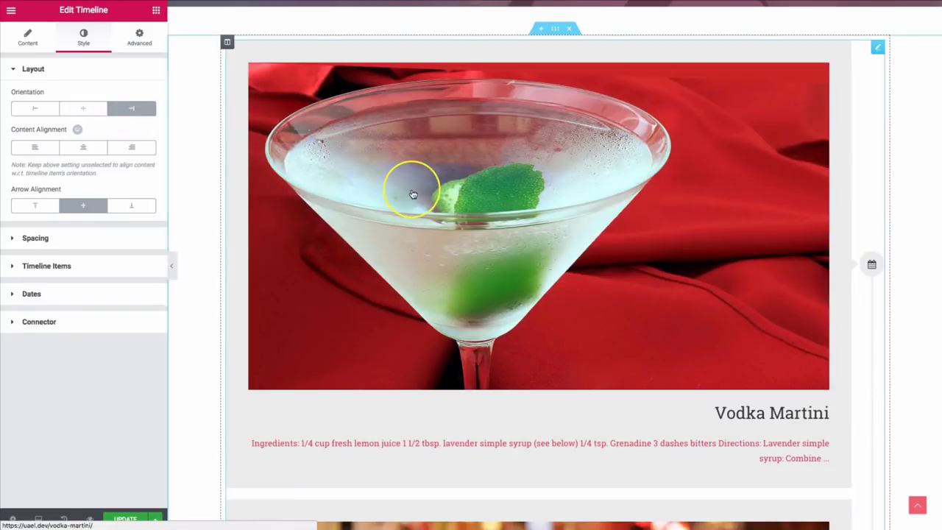
scroll(872, 250, "down", 4)
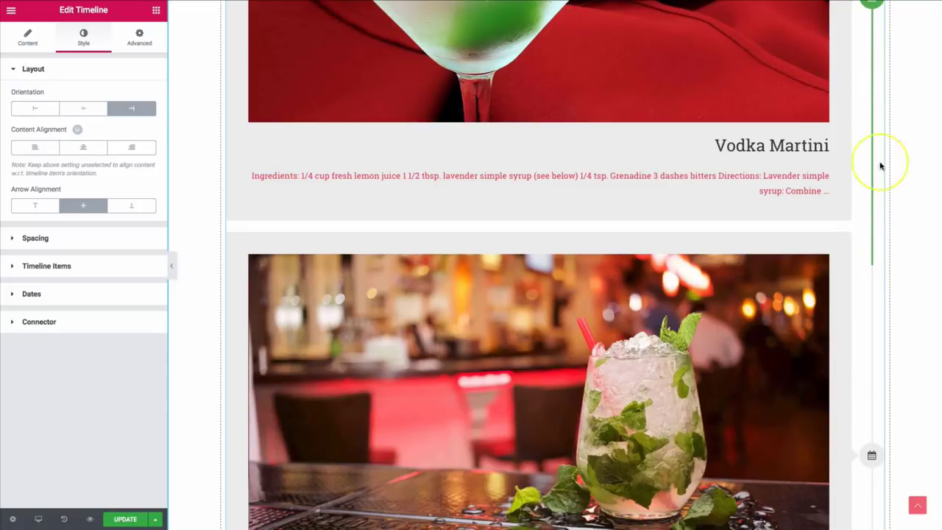
scroll(837, 273, "up", 7)
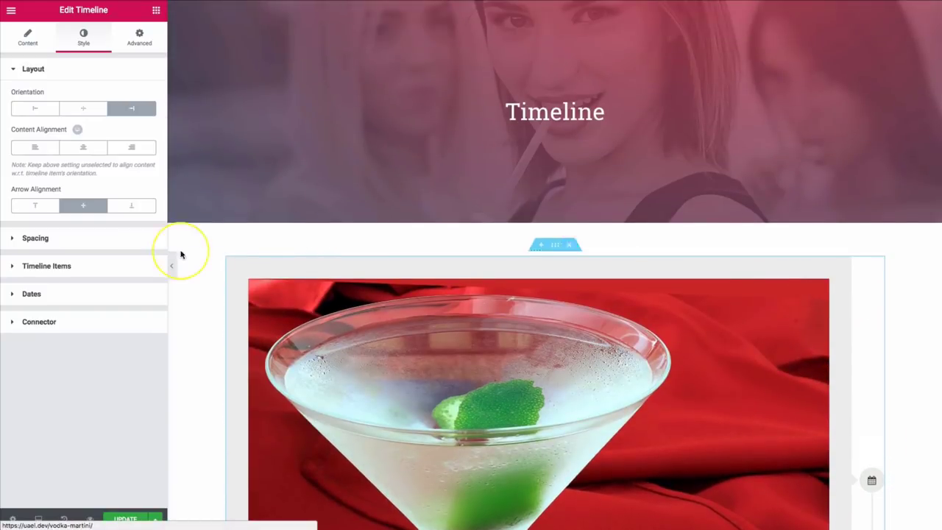
left_click(90, 109)
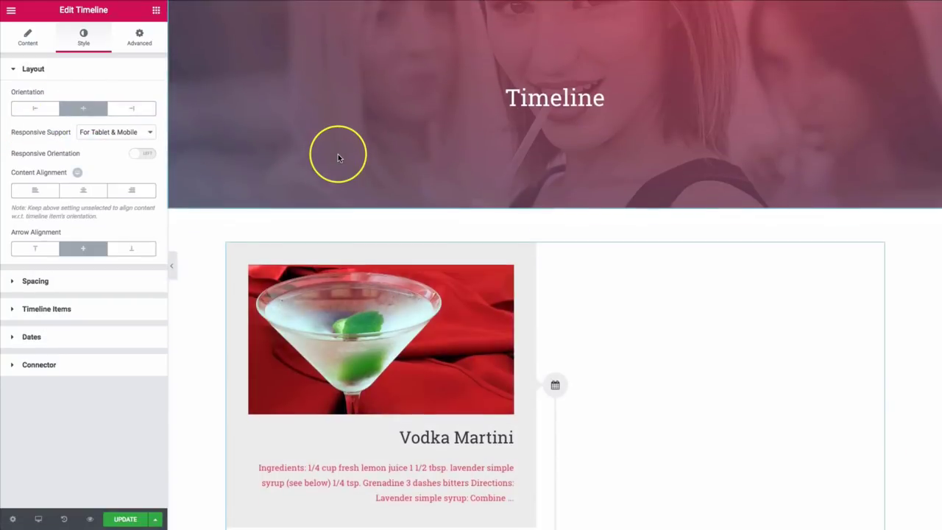
scroll(337, 154, "down", 2)
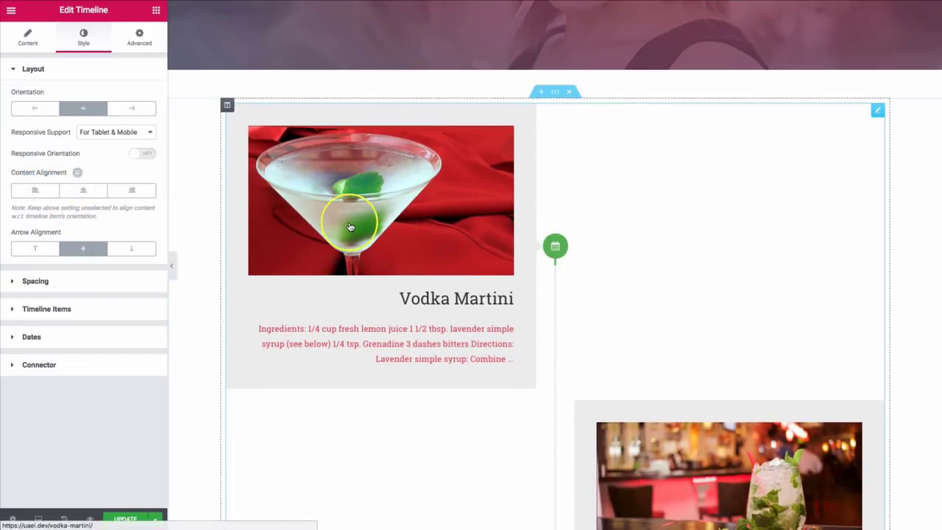
scroll(348, 225, "down", 3)
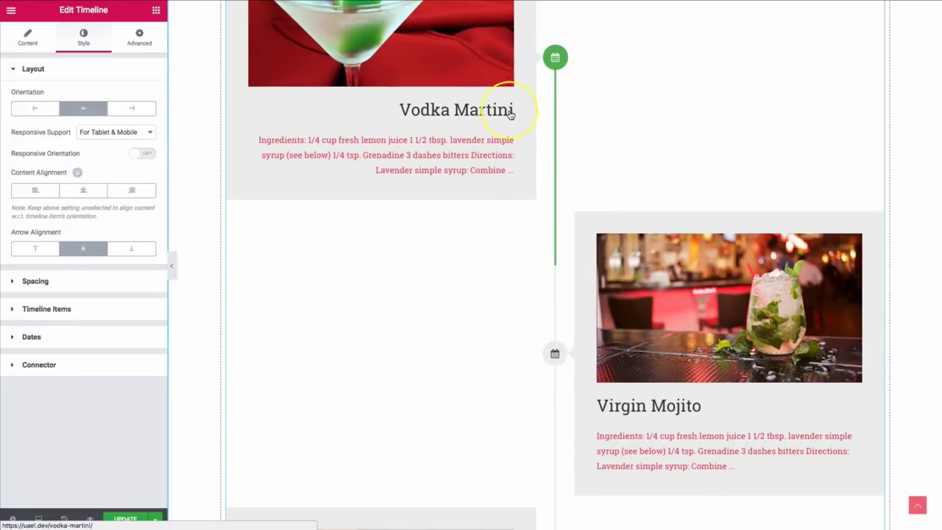
Try left, right and centre content alignment on the recipe cards, then clear the setting
left_click(34, 191)
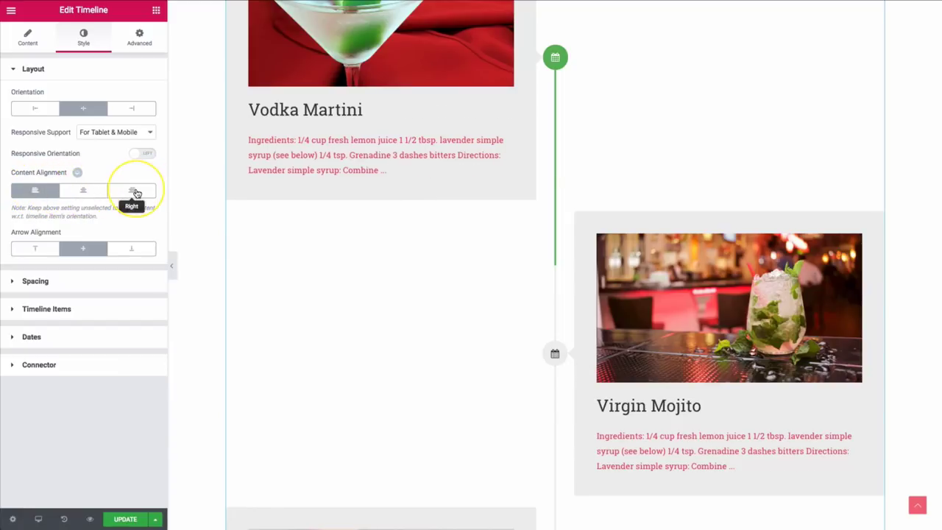
left_click(132, 192)
left_click(81, 192)
left_click(44, 193)
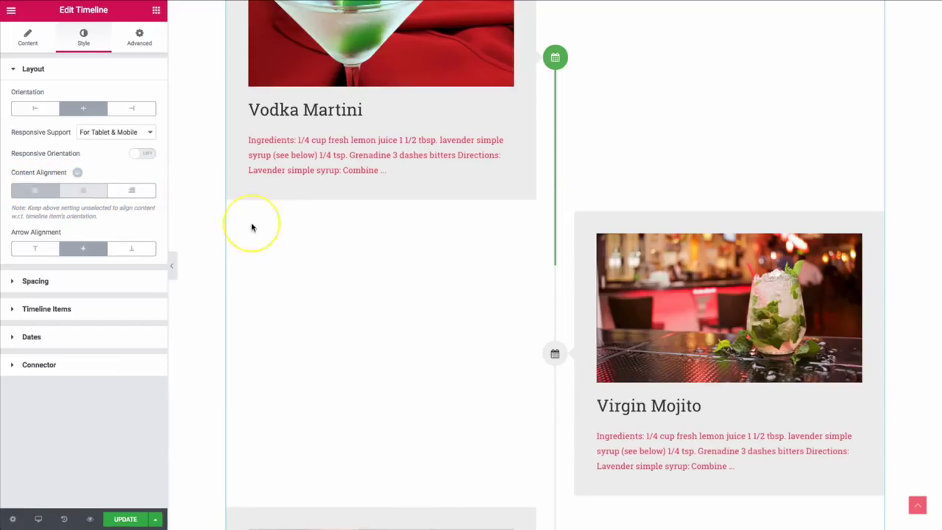
scroll(273, 224, "down", 5)
scroll(275, 229, "up", 5)
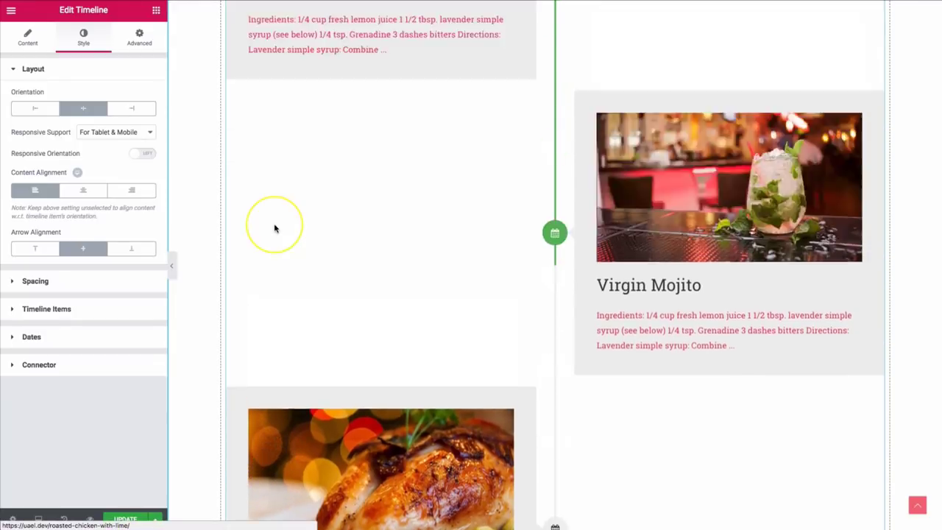
left_click(80, 193)
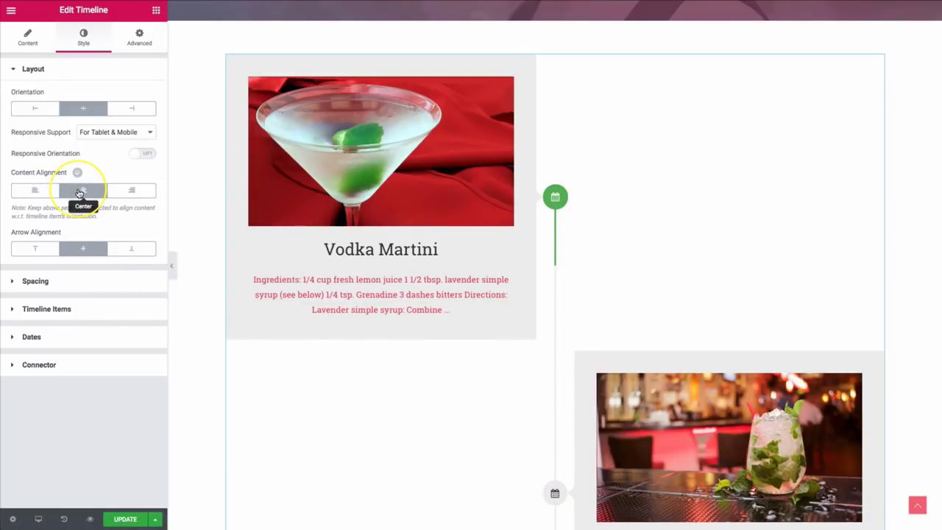
left_click(80, 193)
Test Top and Bottom arrow alignment, leaving date markers at the middle of each card
scroll(486, 248, "down", 5)
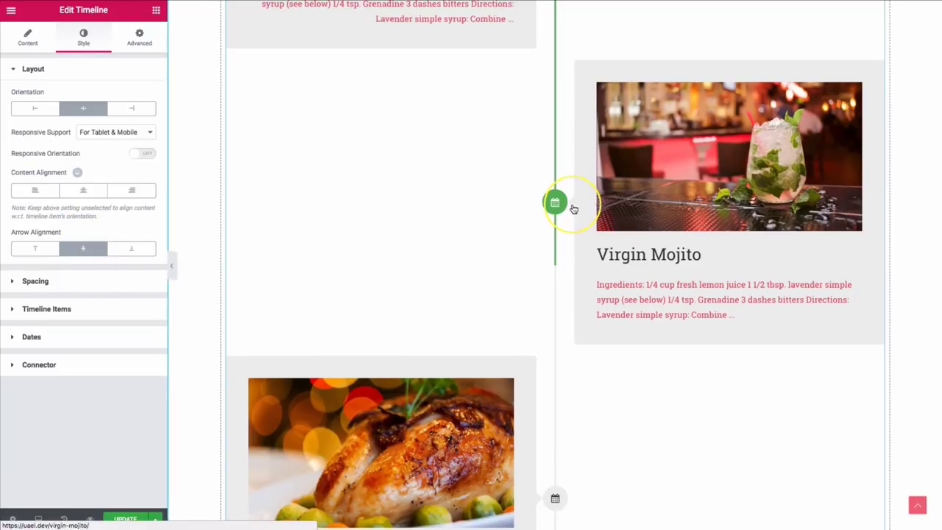
left_click(35, 250)
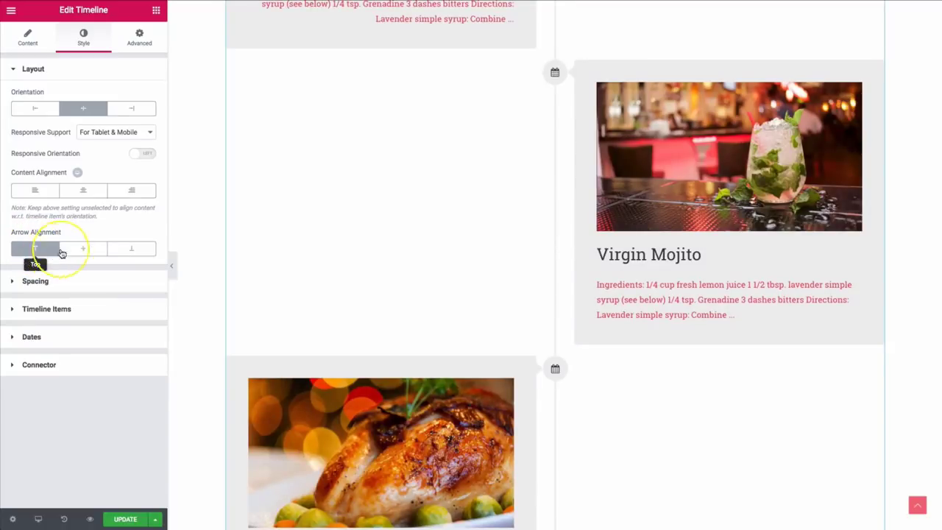
left_click(89, 249)
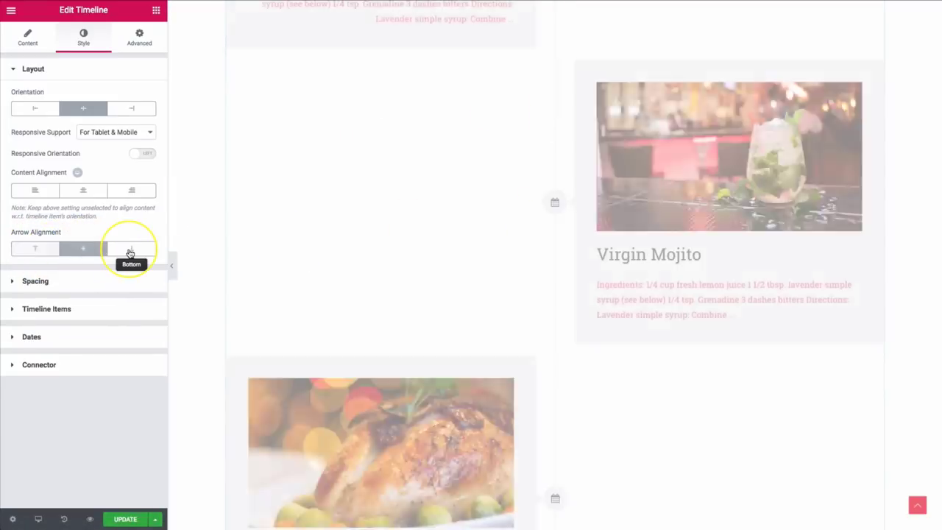
left_click(129, 250)
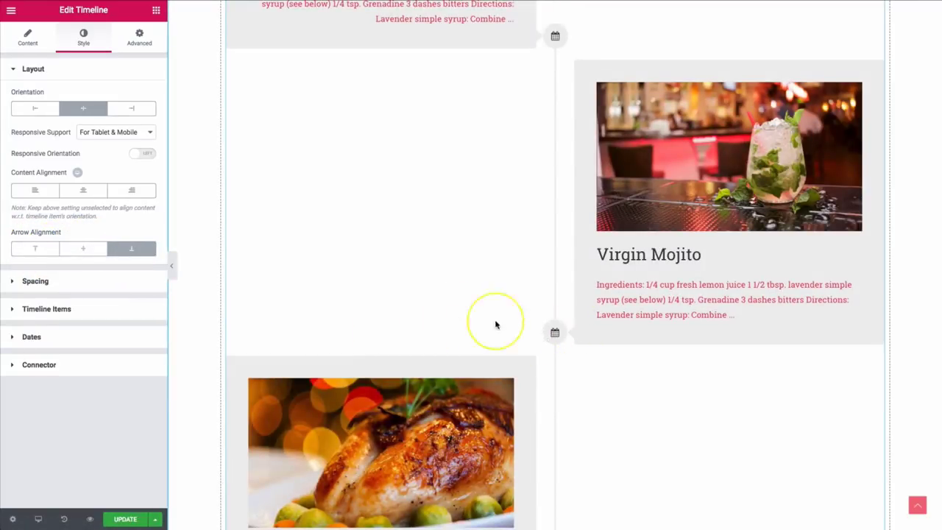
left_click(69, 251)
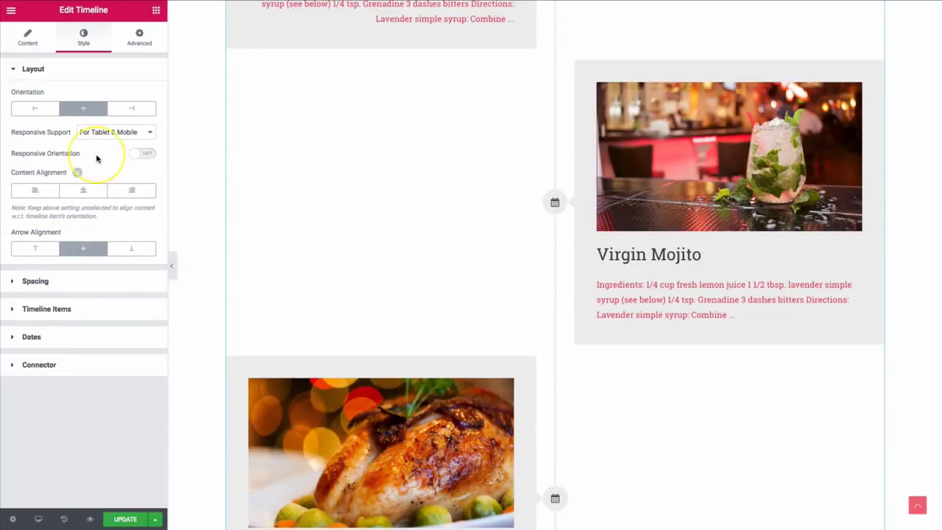
Keep Responsive Support at For Tablet & Mobile and preview the timeline at tablet and mobile widths
left_click(85, 132)
left_click(69, 143)
left_click(94, 134)
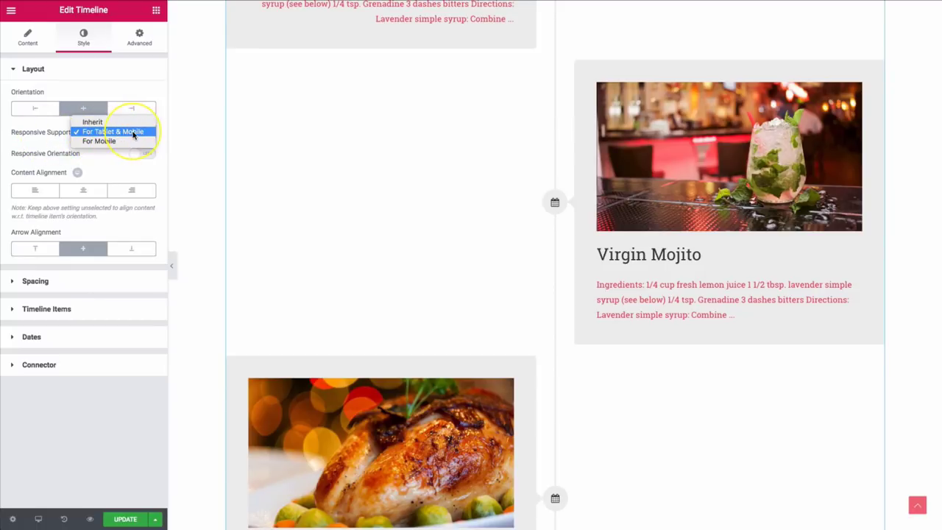
left_click(107, 170)
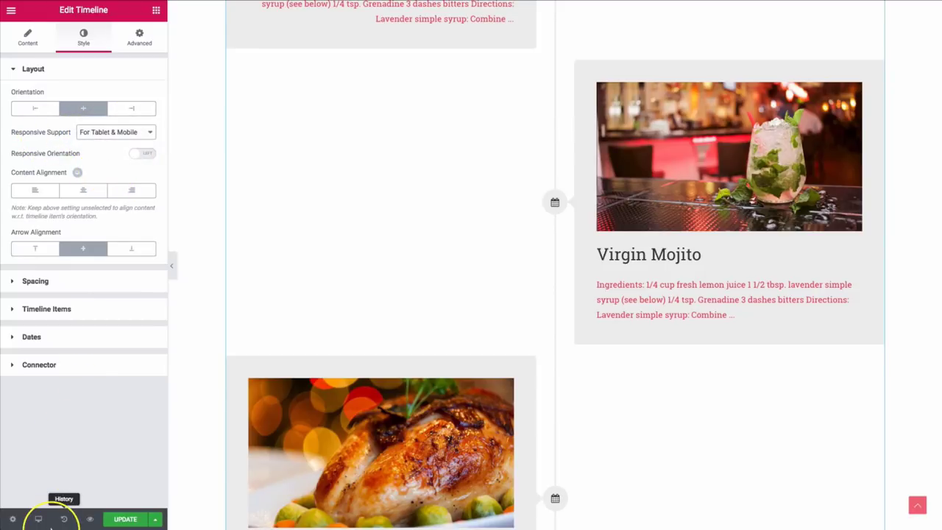
left_click(40, 515)
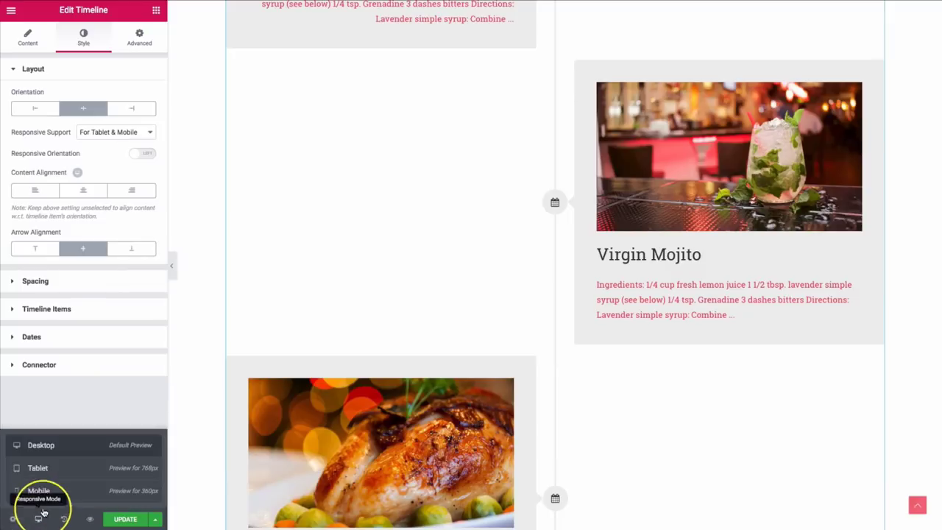
left_click(52, 471)
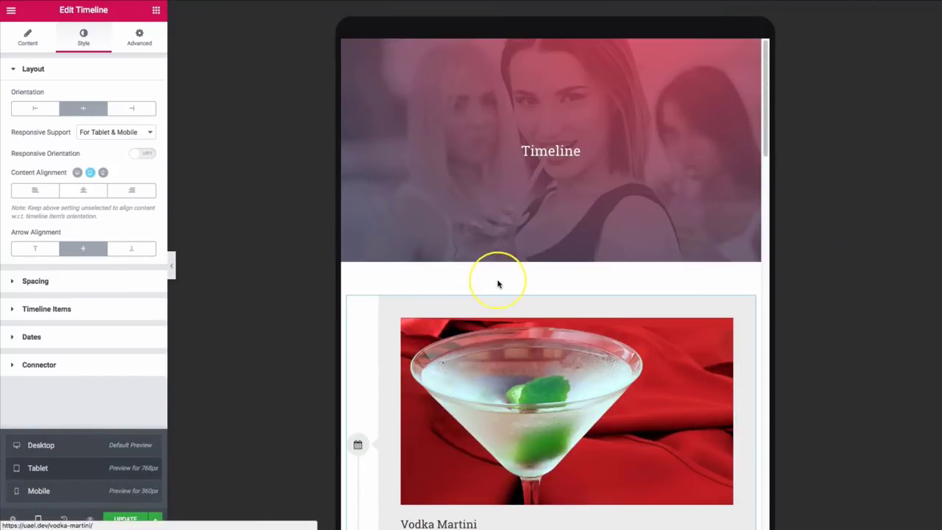
scroll(497, 279, "down", 4)
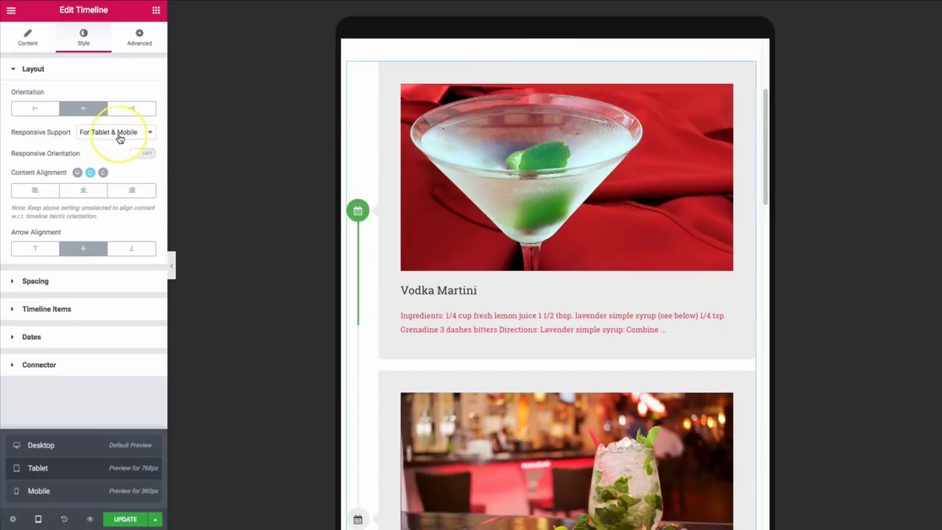
left_click(103, 173)
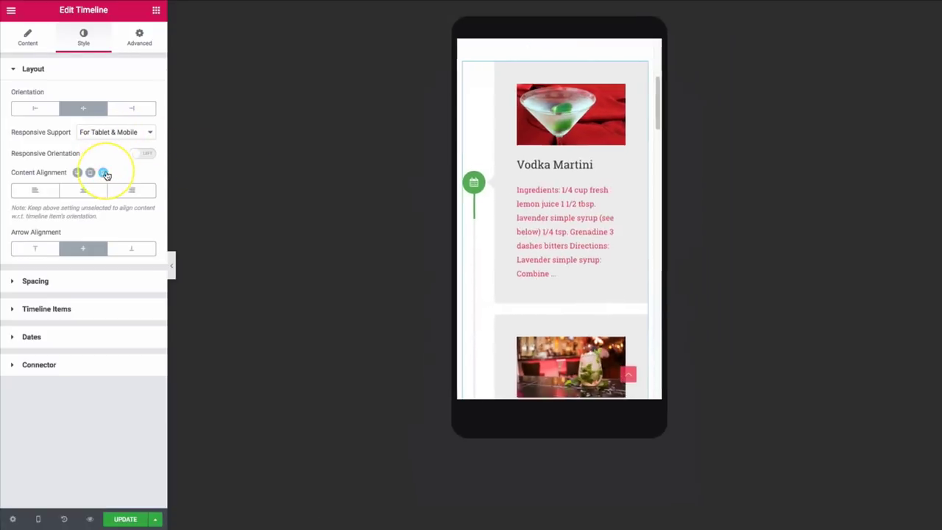
scroll(493, 246, "down", 1)
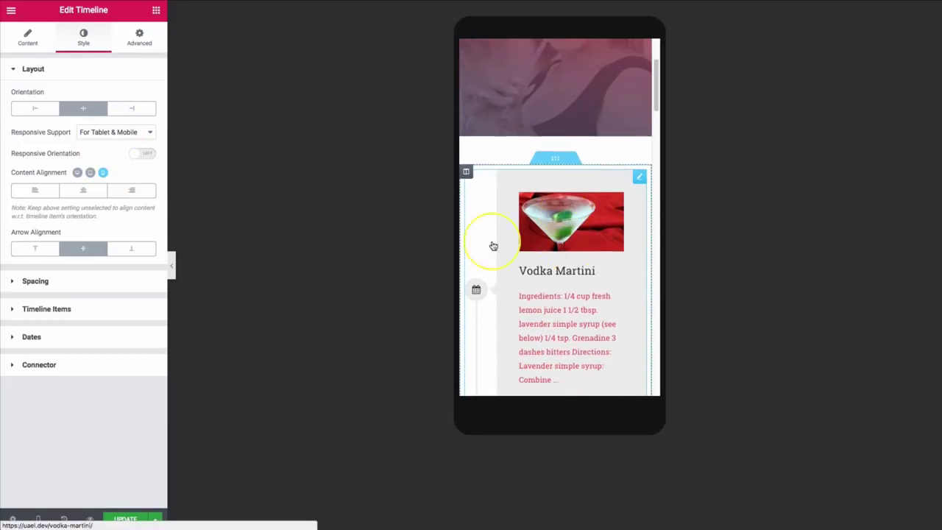
Change Responsive Support to For Mobile and check the tablet preview
left_click(84, 132)
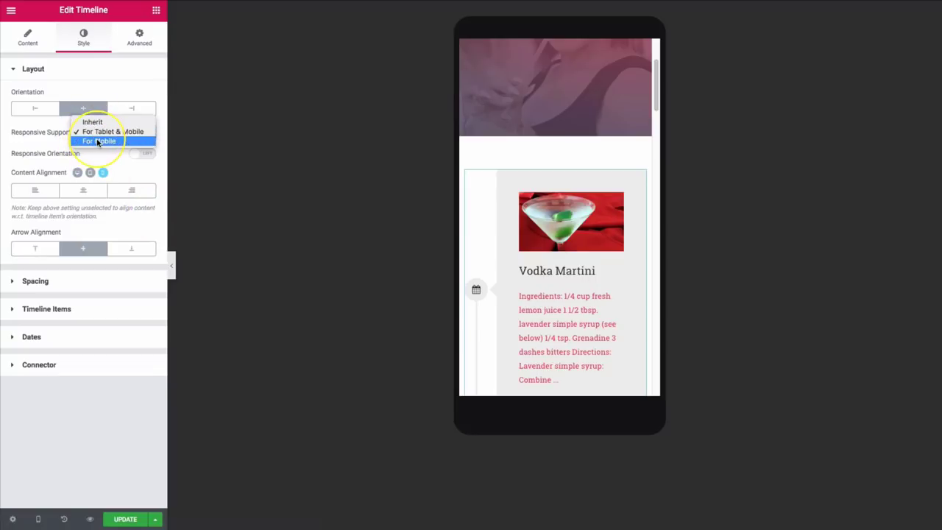
left_click(96, 140)
left_click(89, 174)
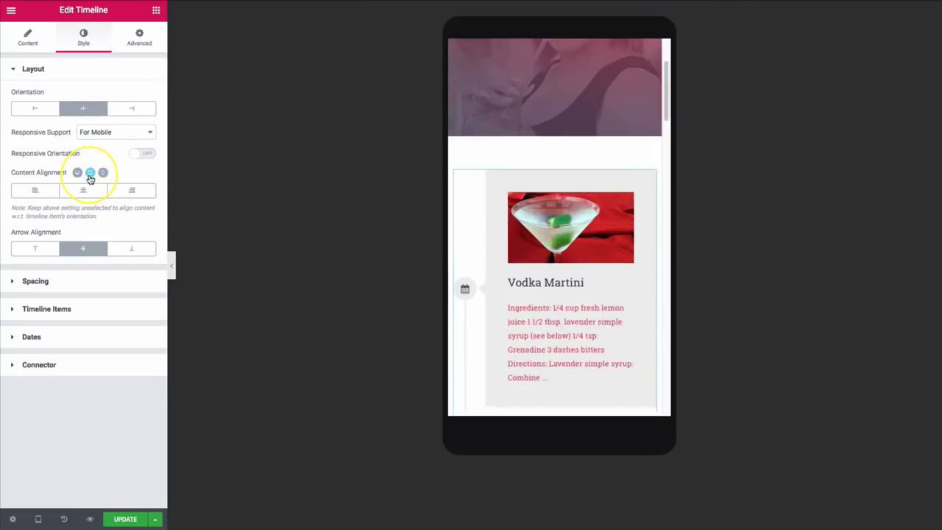
scroll(567, 297, "down", 5)
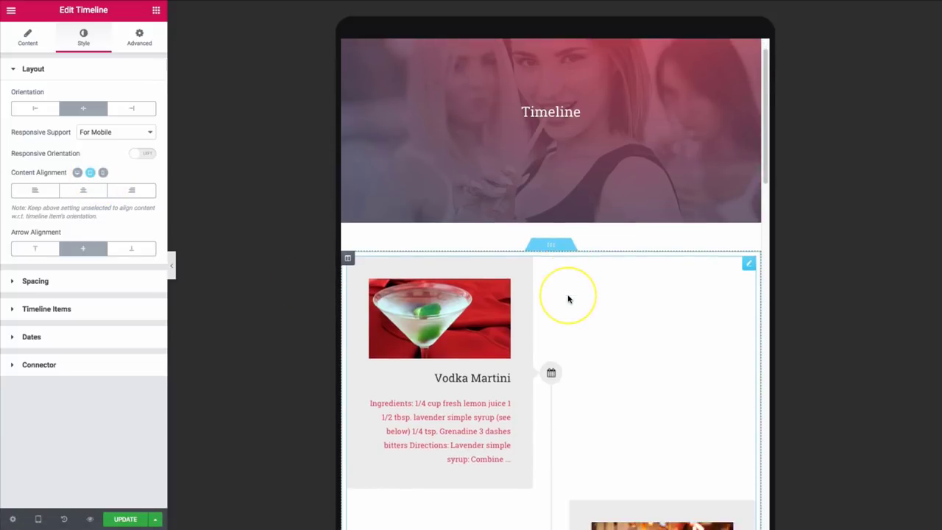
scroll(641, 363, "down", 2)
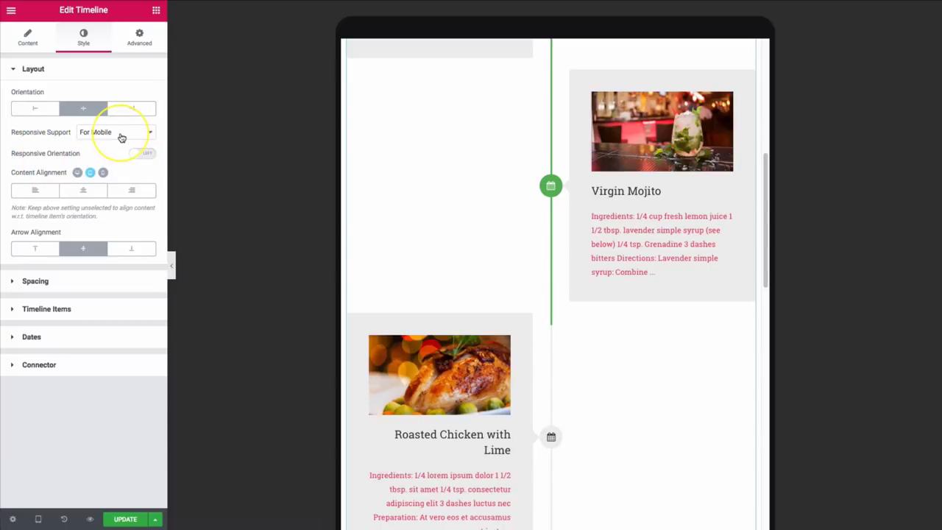
In mobile preview, switch Responsive Orientation on for the right-side layout, then return to desktop view
left_click(38, 518)
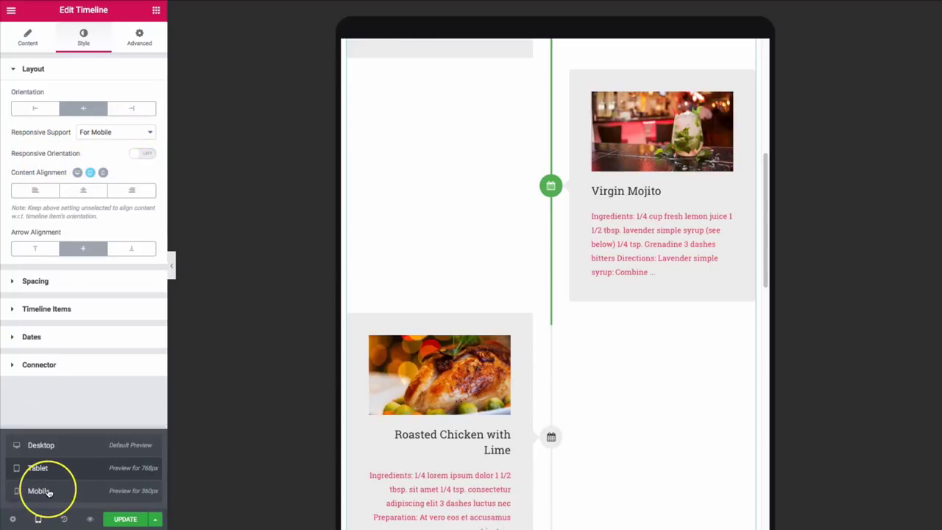
left_click(40, 490)
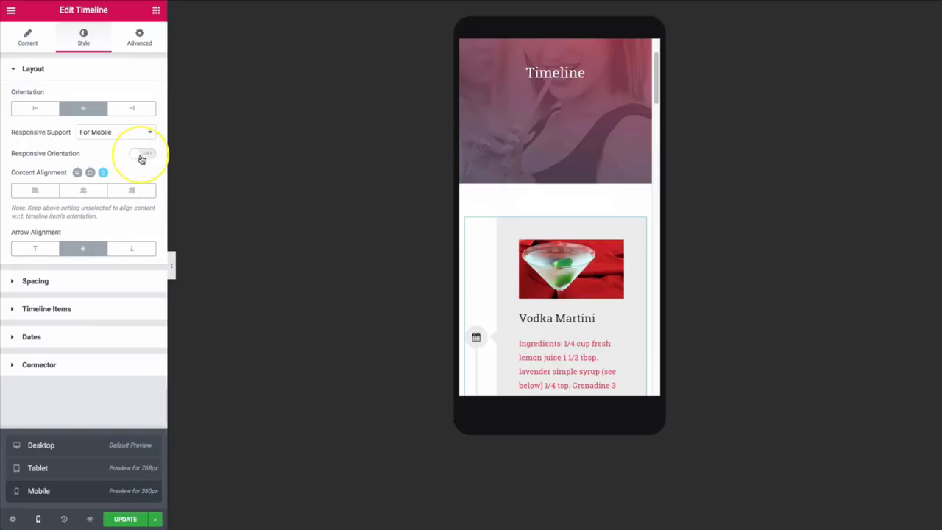
left_click(142, 155)
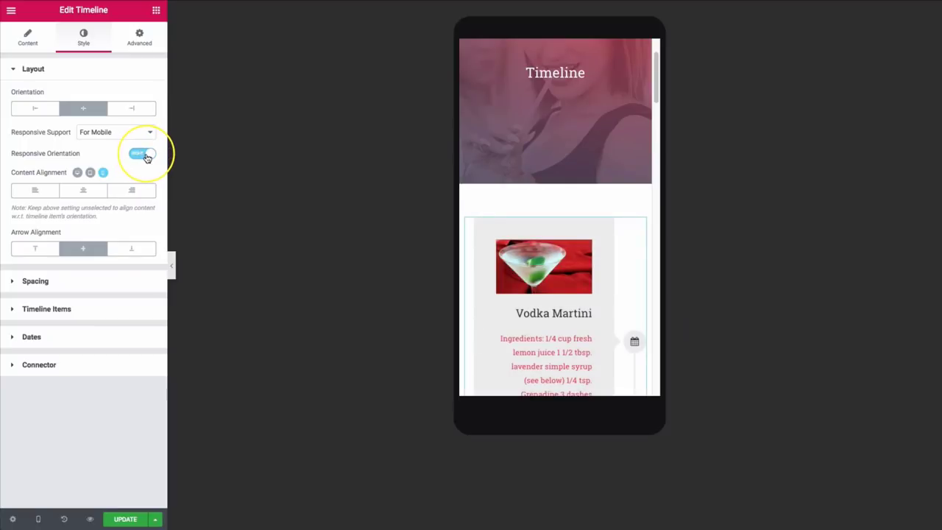
left_click(145, 155)
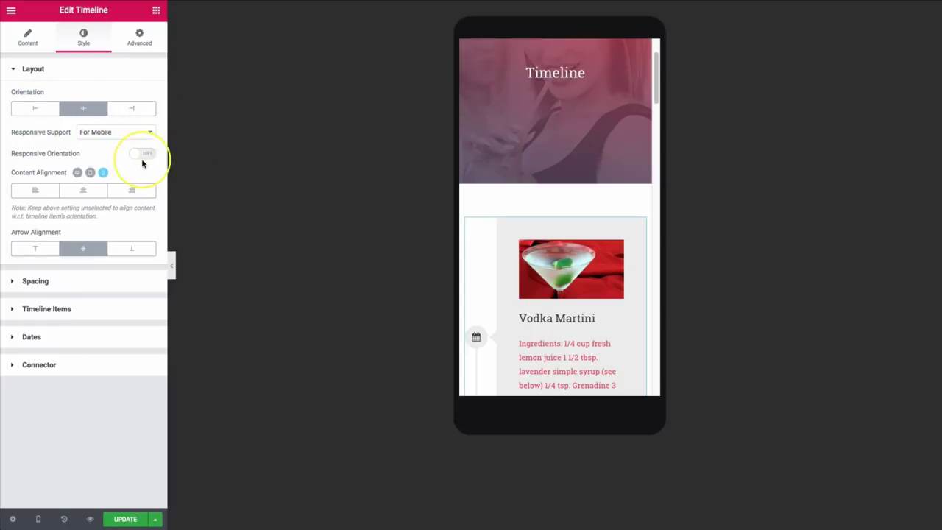
left_click(142, 153)
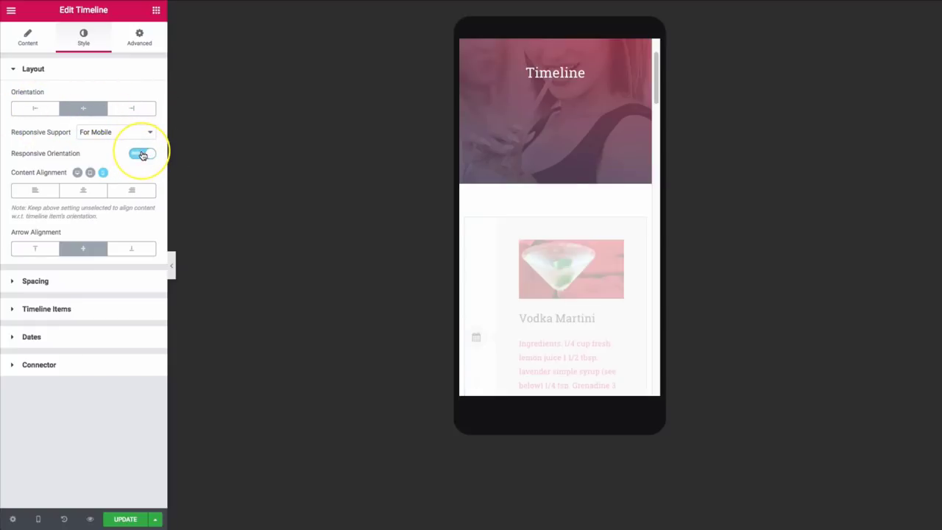
left_click(144, 154)
left_click(144, 155)
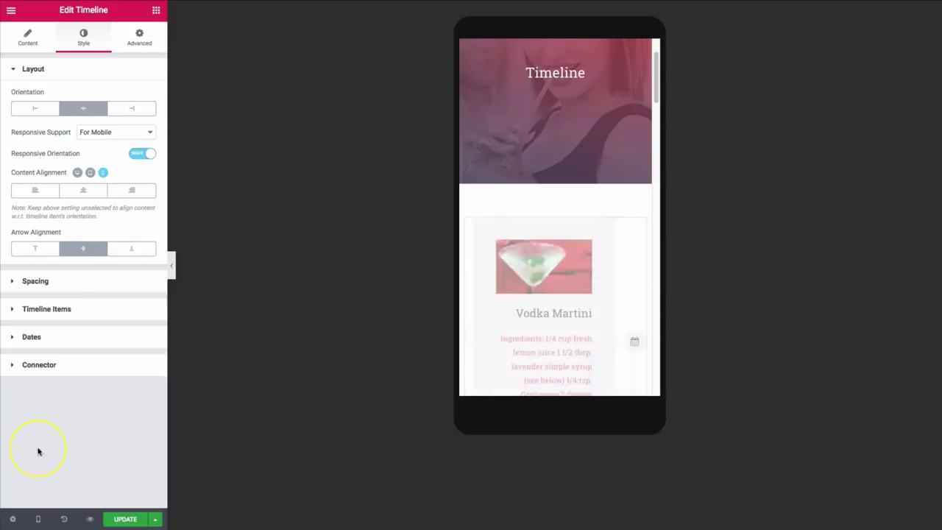
left_click(37, 519)
left_click(37, 446)
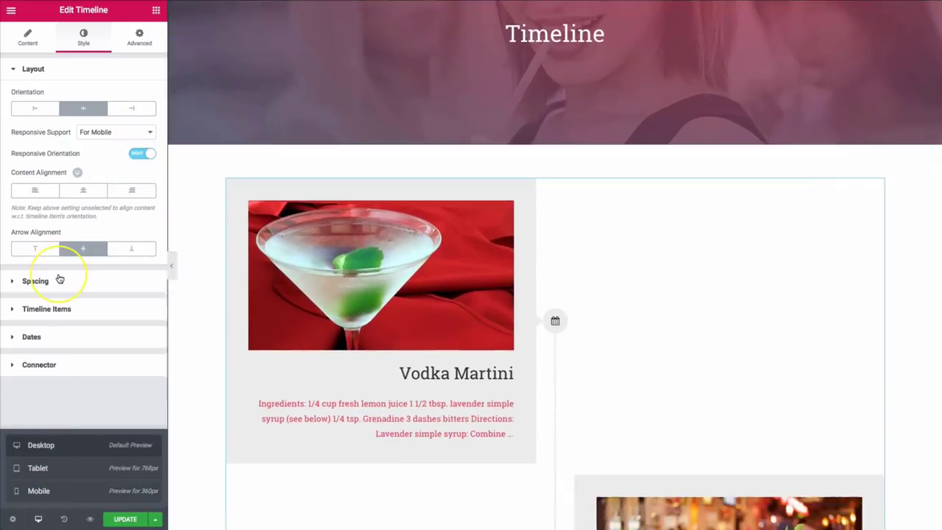
Try the Horizontal and Vertical Spacing sliders, then clear the vertical spacing value
left_click(59, 281)
scroll(439, 228, "down", 1)
scroll(440, 227, "down", 2)
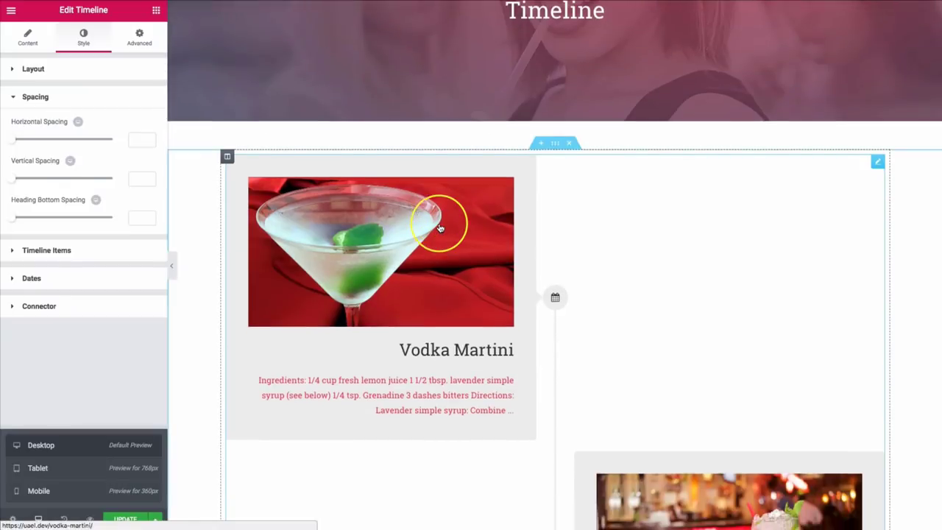
left_click_drag(16, 141, 10, 163)
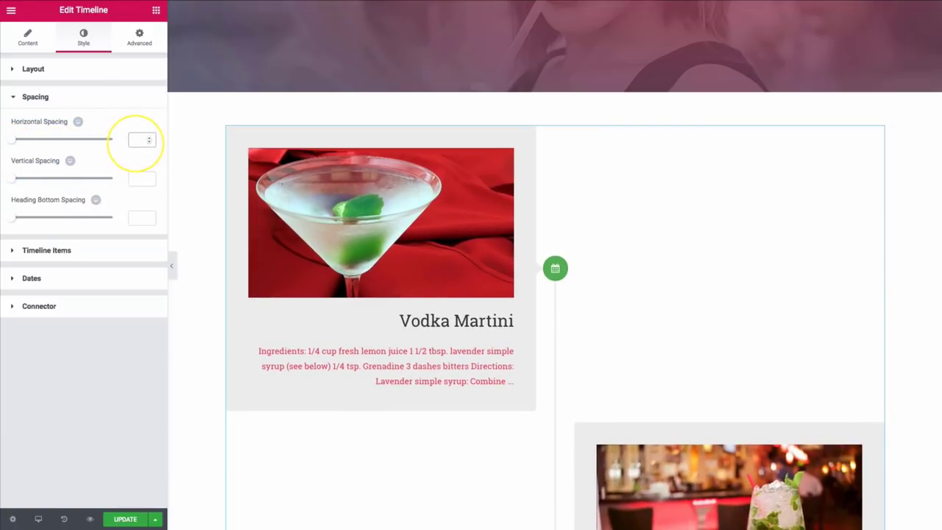
left_click_drag(13, 181, 47, 179)
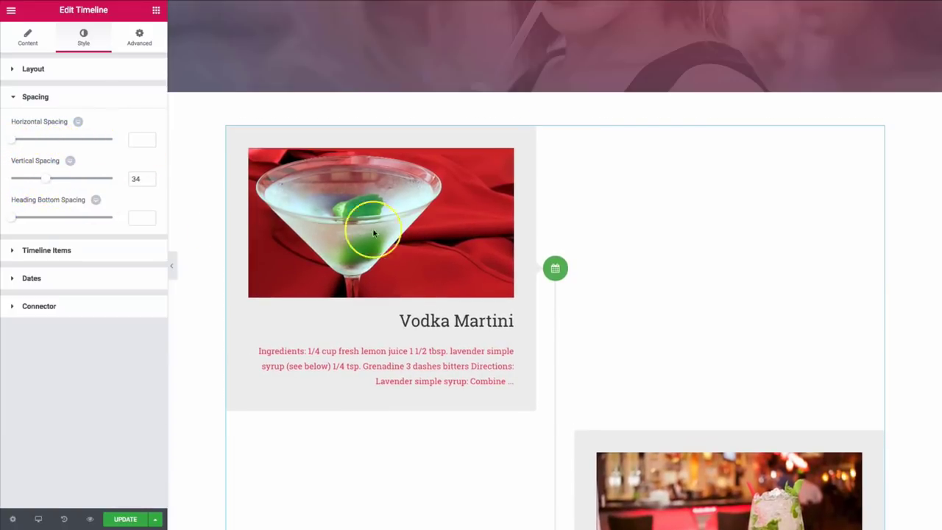
scroll(536, 248, "down", 3)
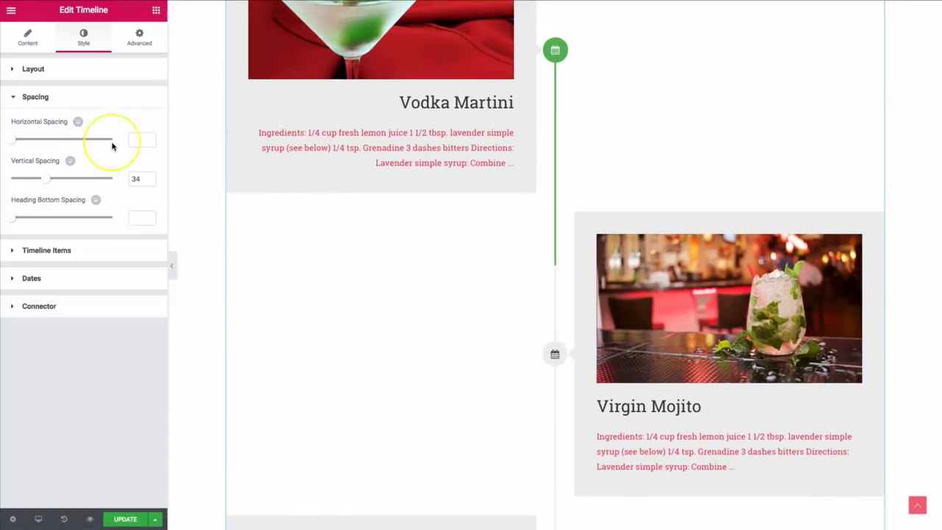
left_click_drag(46, 178, 11, 184)
left_click(133, 178)
key("BackSpace")
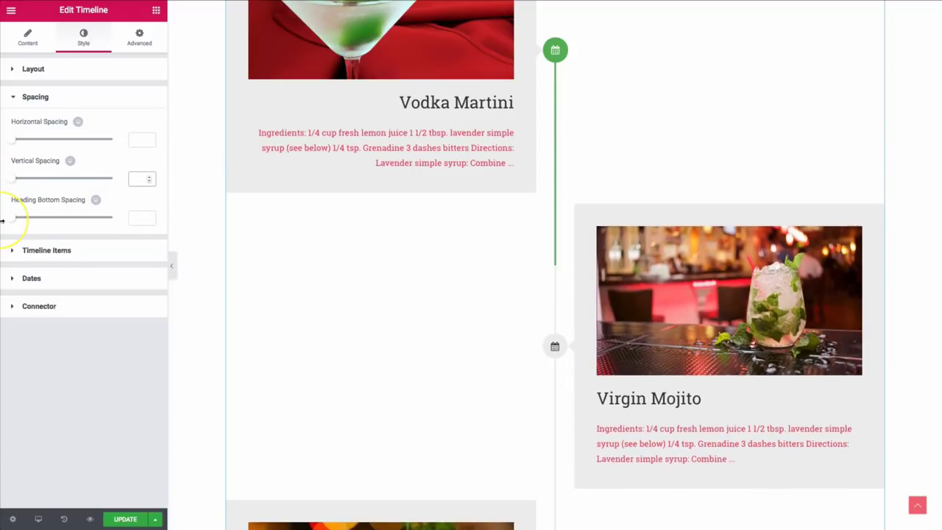
Test Heading Bottom Spacing, clear it, and expand the Timeline Items style options
left_click_drag(11, 223, 60, 225)
key("BackSpace")
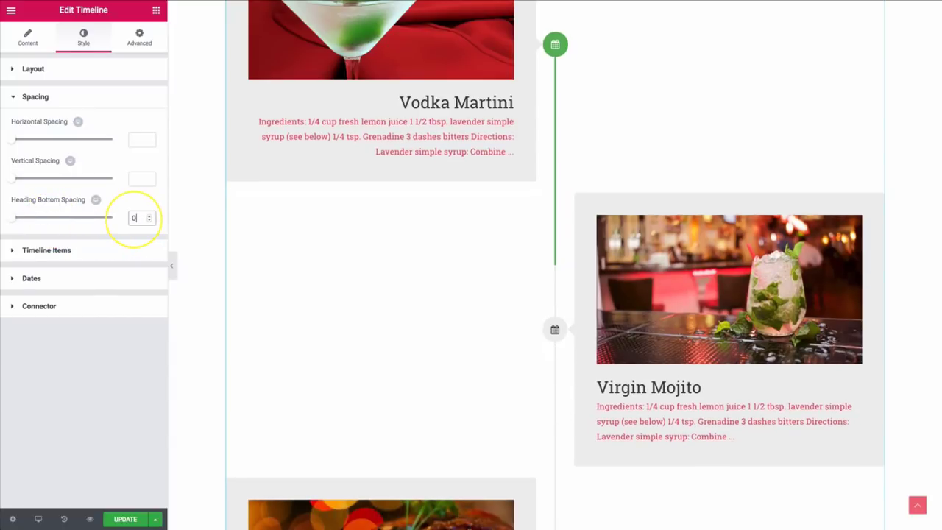
left_click(120, 254)
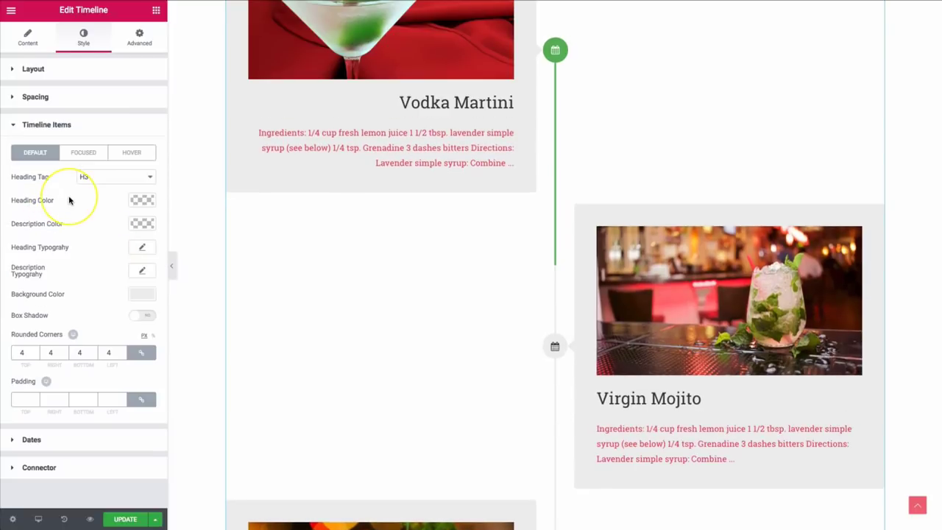
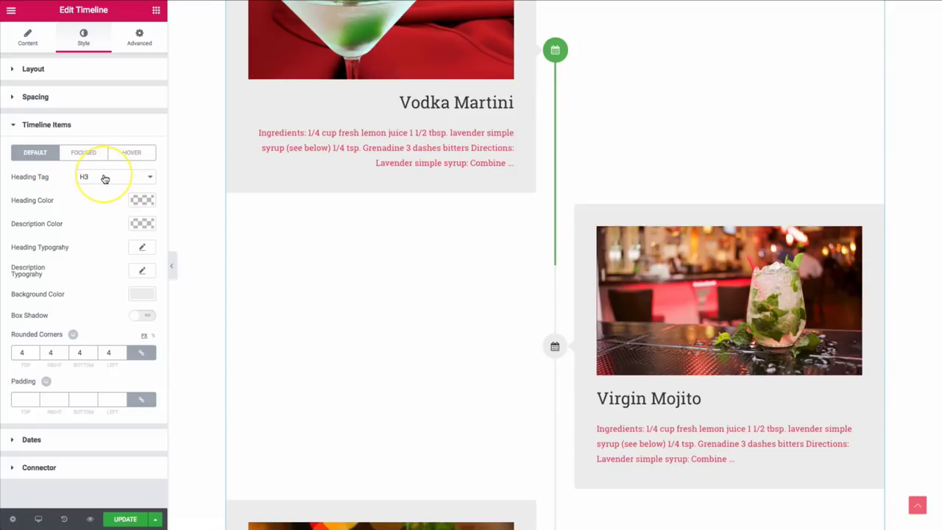
Keep the H3 heading tag and set the item heading colour to the blue preset
left_click(116, 177)
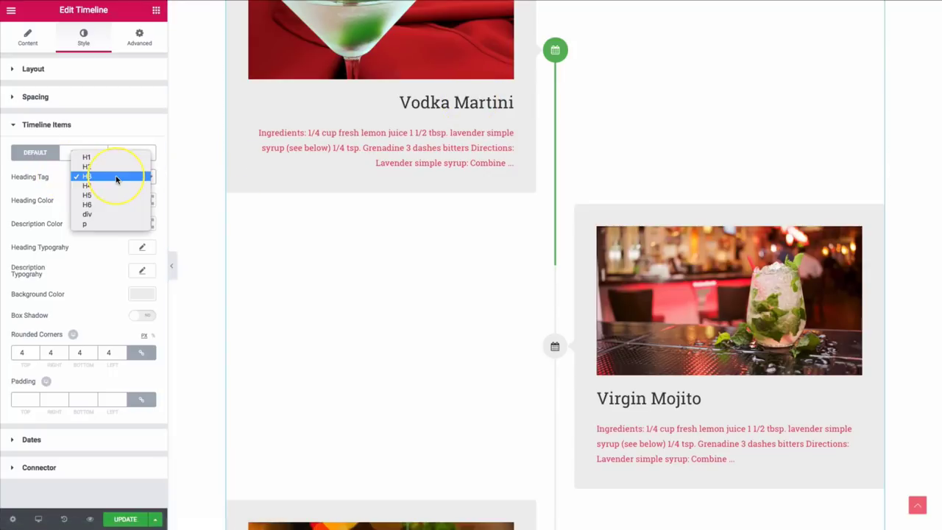
left_click(94, 176)
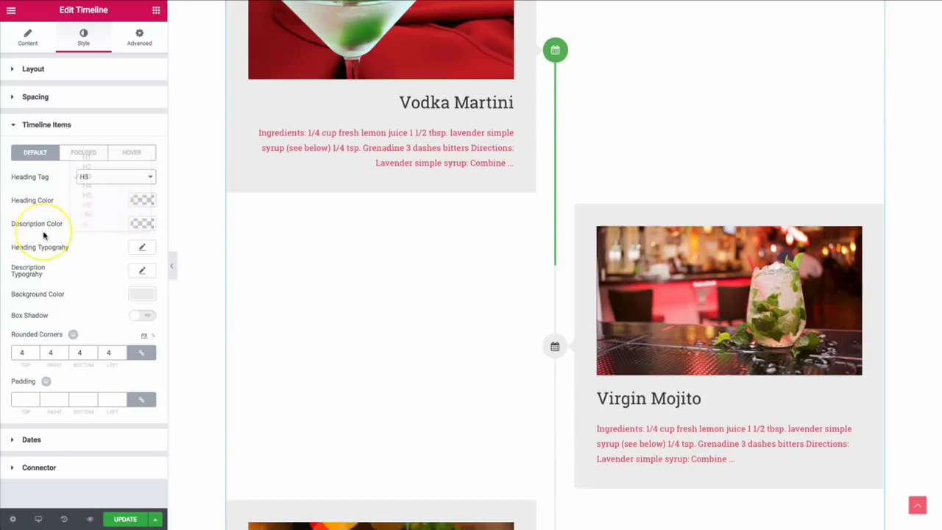
left_click(138, 199)
left_click(73, 334)
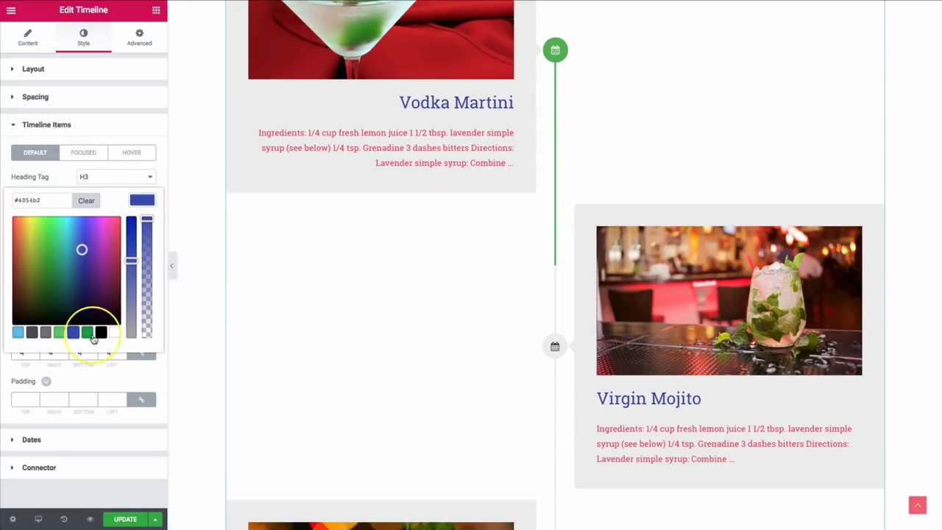
left_click(142, 202)
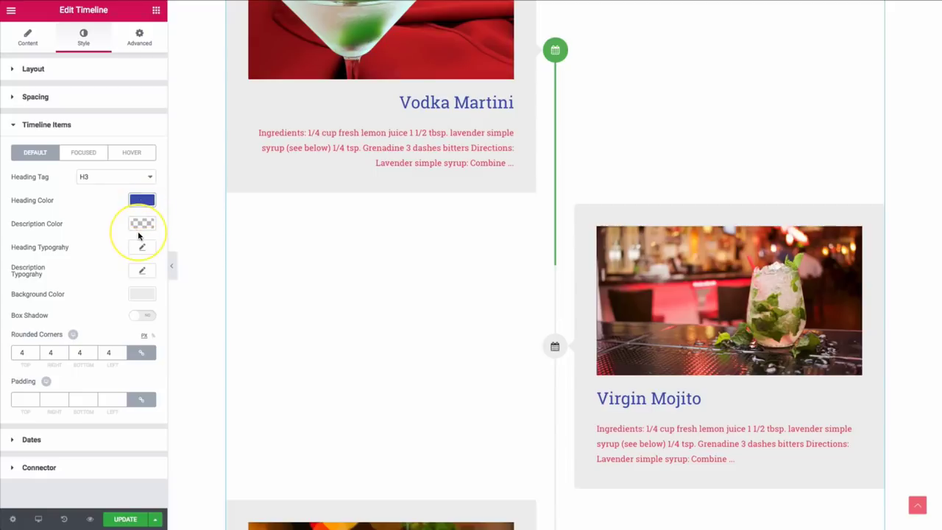
Set the timeline description colour to black (#000000)
left_click(141, 223)
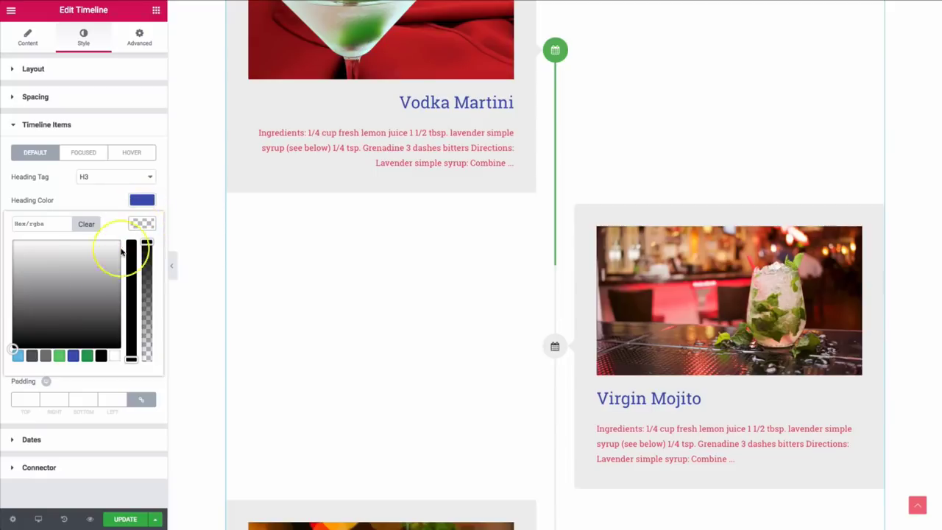
left_click(114, 356)
left_click(101, 356)
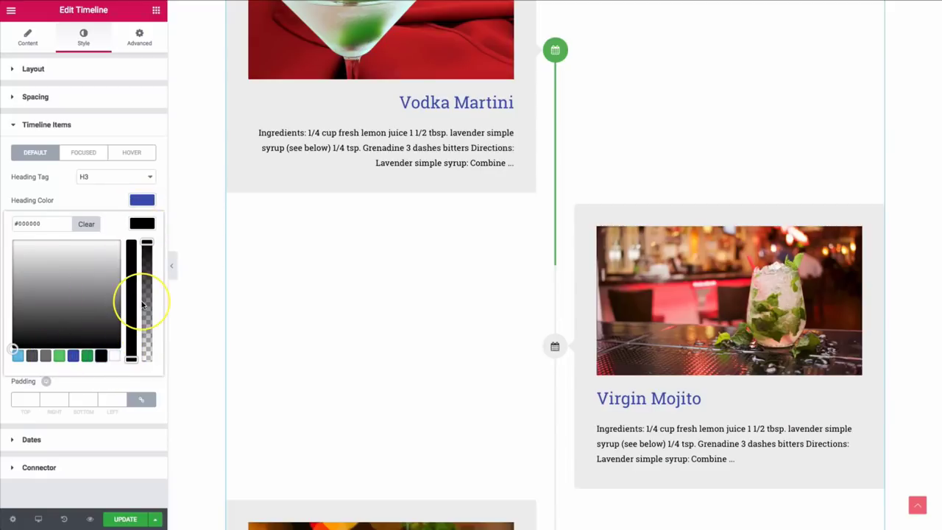
left_click(142, 222)
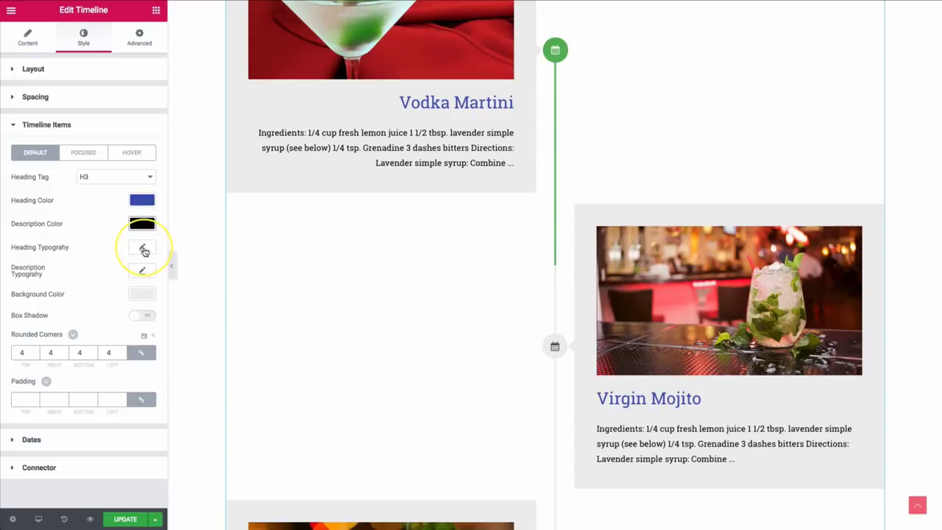
Raise the heading typography size to 29 px, keeping the Default font family
left_click(143, 249)
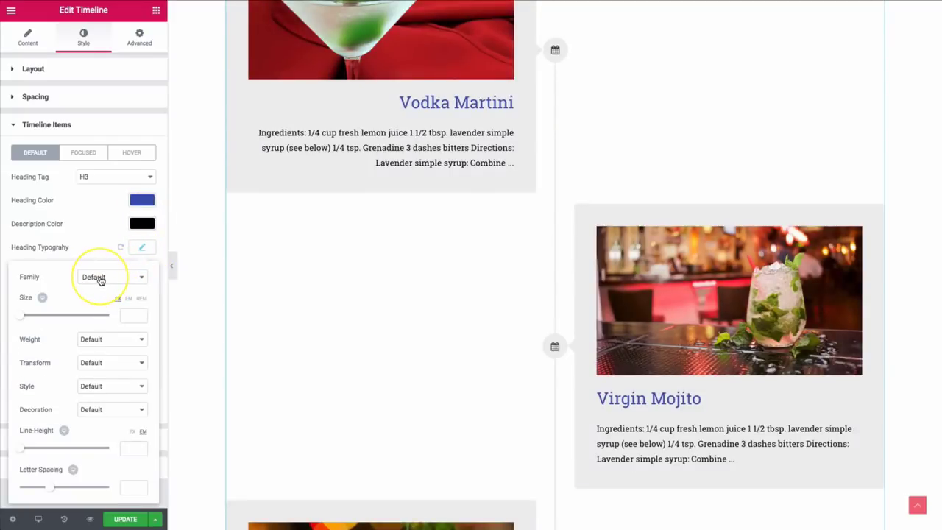
left_click(100, 279)
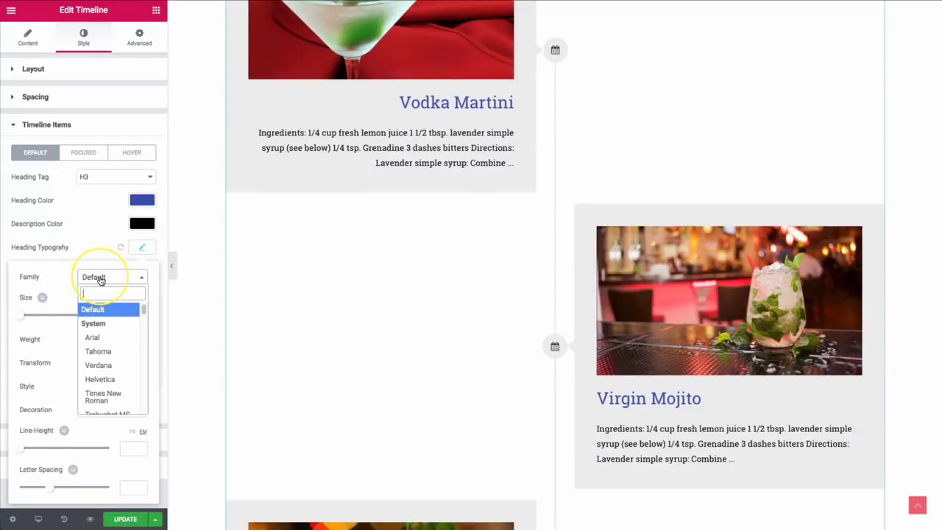
left_click(53, 295)
left_click_drag(22, 321, 32, 320)
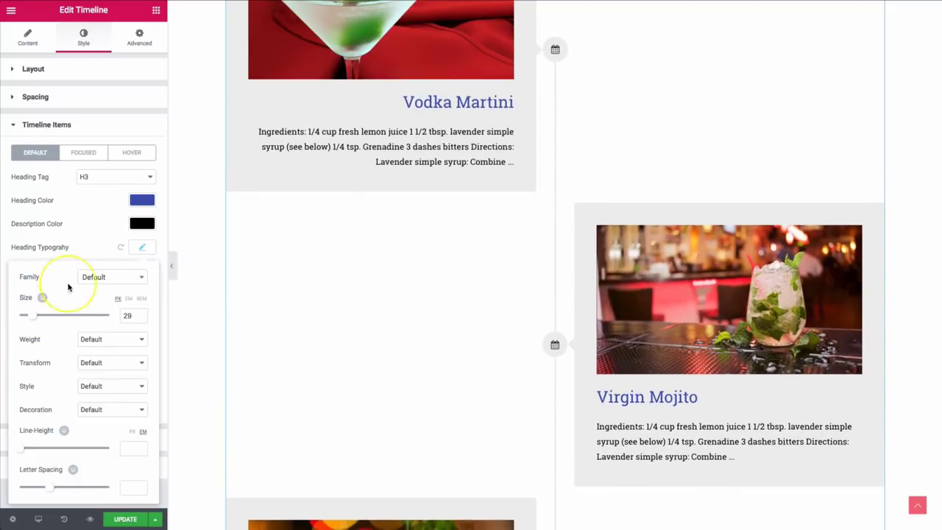
left_click(90, 252)
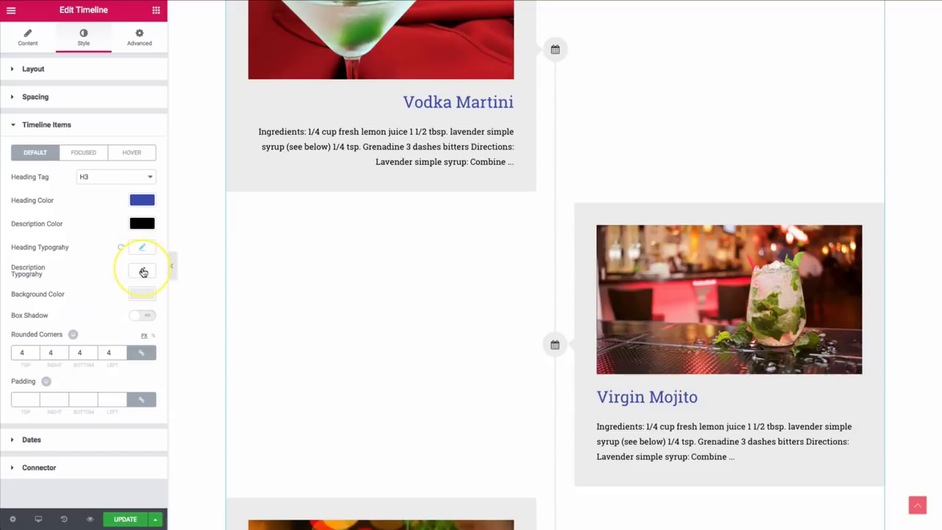
Shrink the description typography size
left_click(143, 271)
left_click_drag(20, 342, 38, 339)
left_click(76, 281)
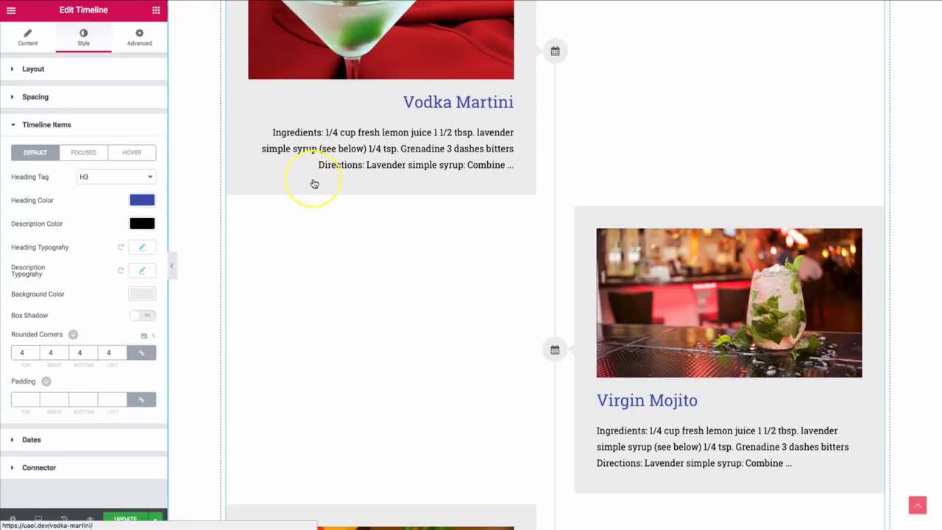
Set the timeline card background colour to the dark grey preset #54595f
left_click(142, 294)
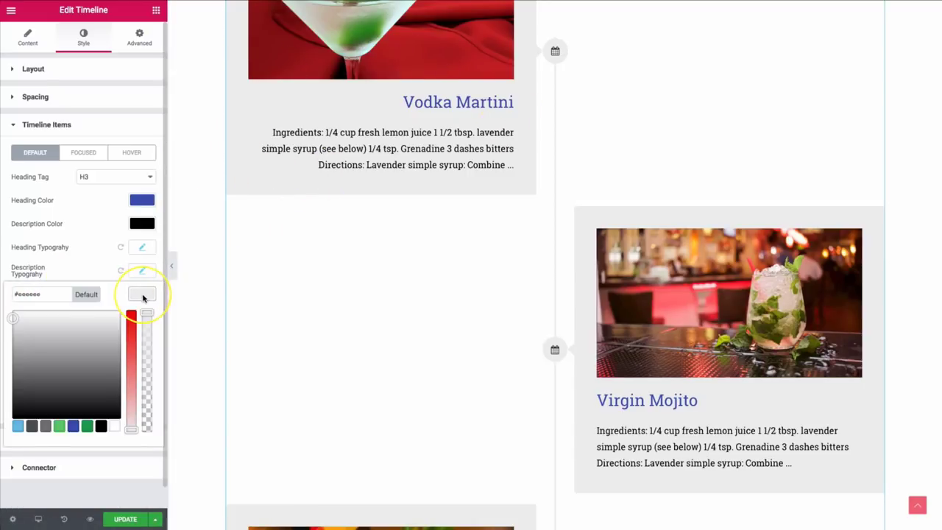
left_click(116, 427)
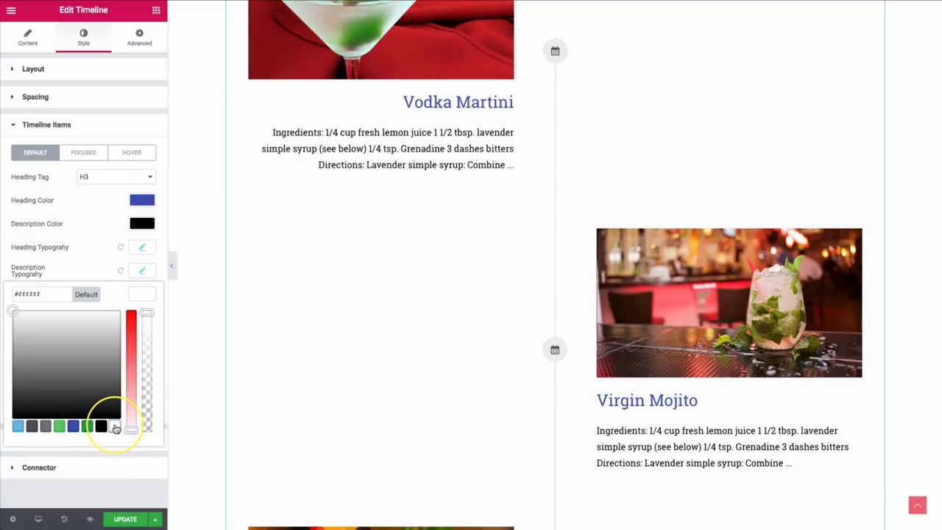
left_click_drag(143, 326, 155, 457)
left_click(154, 459)
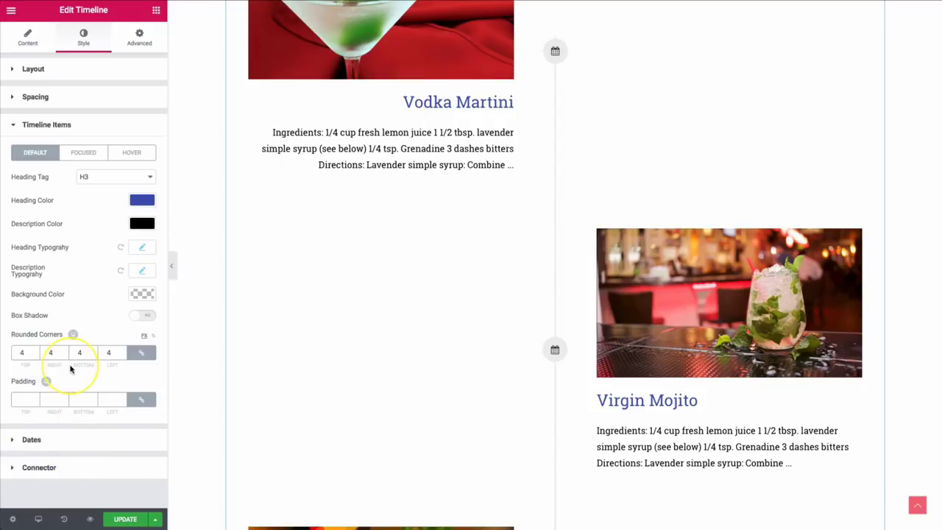
left_click(140, 294)
left_click(18, 427)
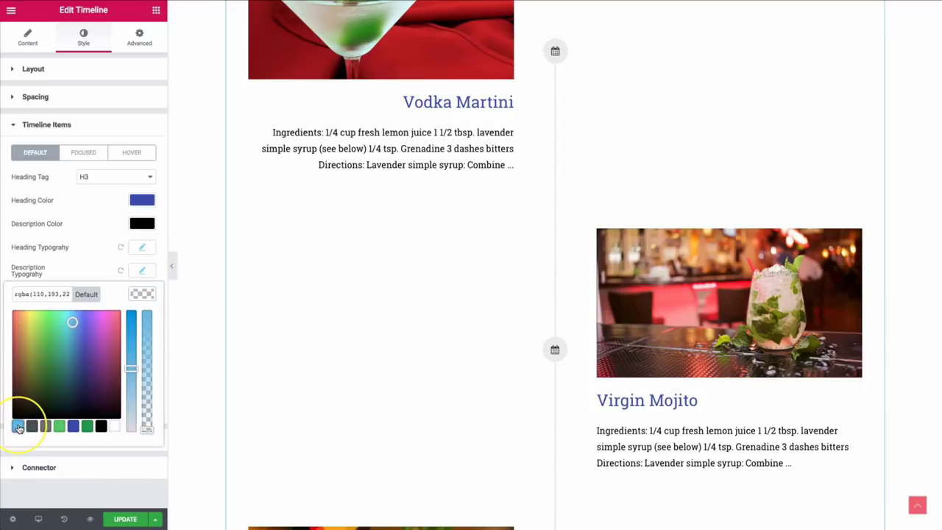
left_click_drag(147, 388, 143, 300)
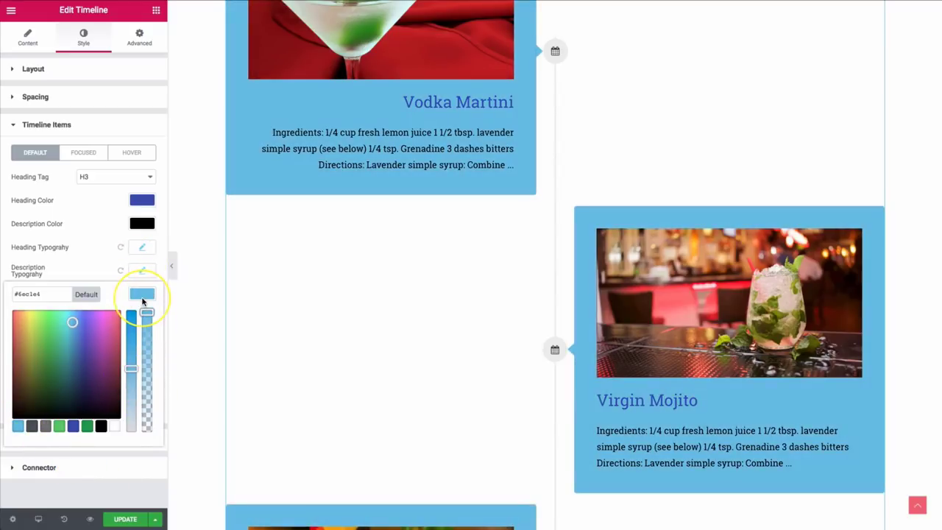
left_click(31, 426)
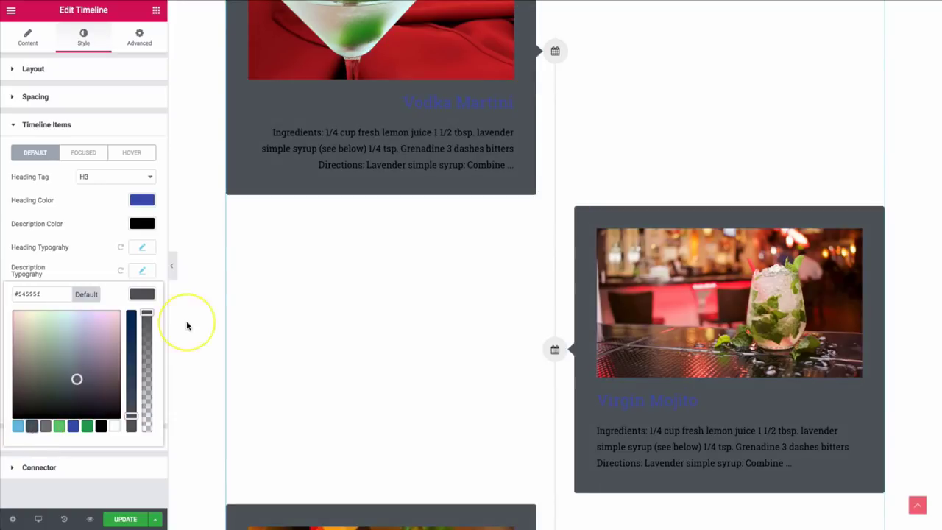
Make the card headings white and the description text light grey #eeeeee
left_click(142, 200)
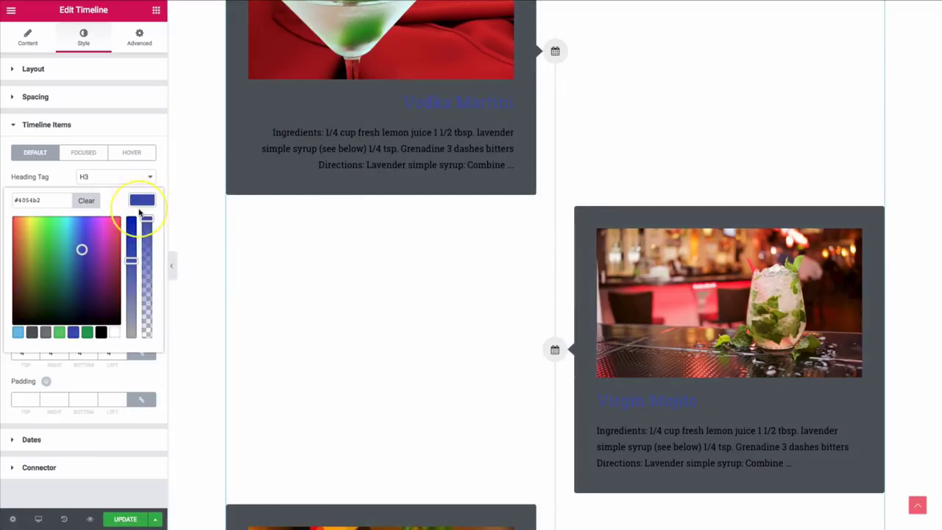
left_click(114, 332)
left_click(139, 199)
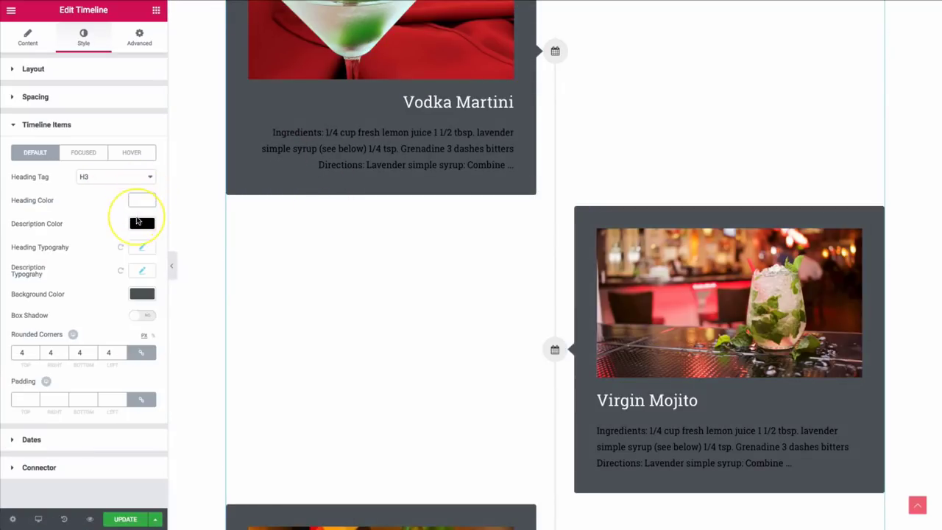
left_click(140, 221)
left_click(112, 355)
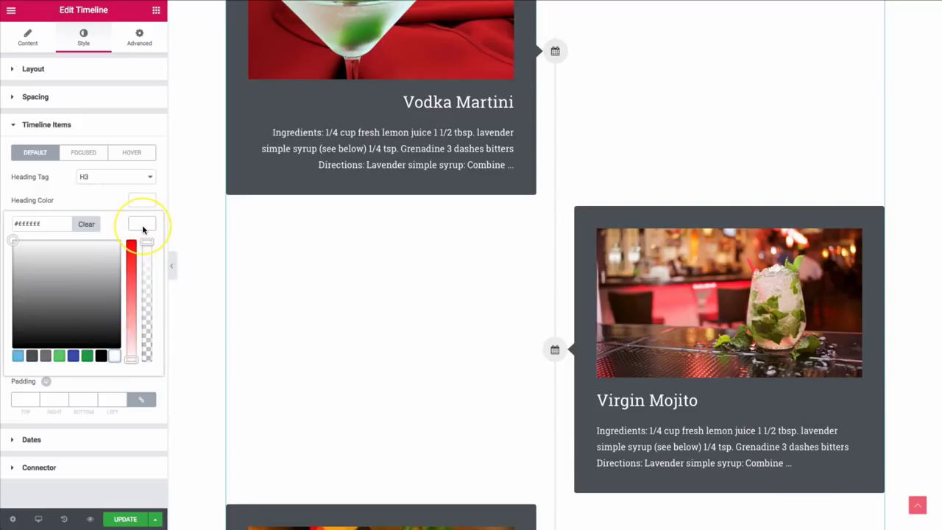
left_click(143, 228)
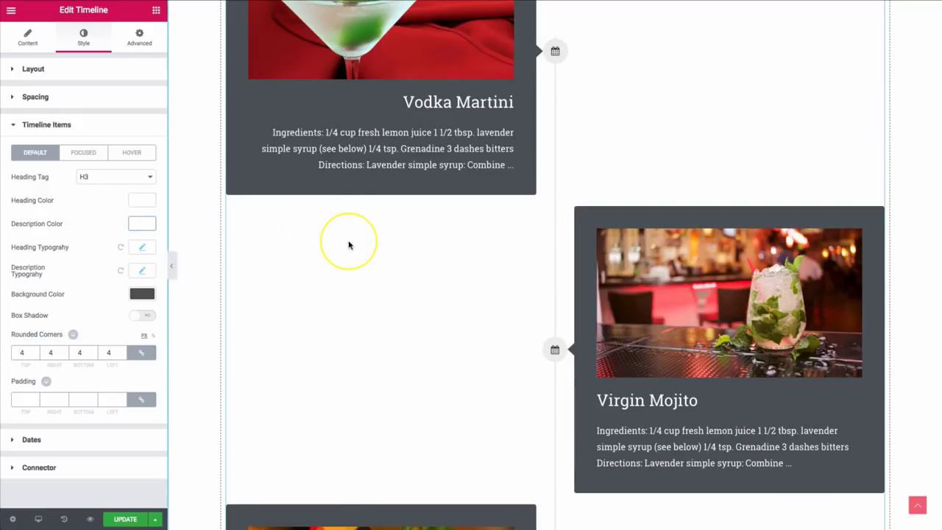
Enable the card box shadow, check its colour, and set shadow blur to 4
scroll(349, 245, "down", 1)
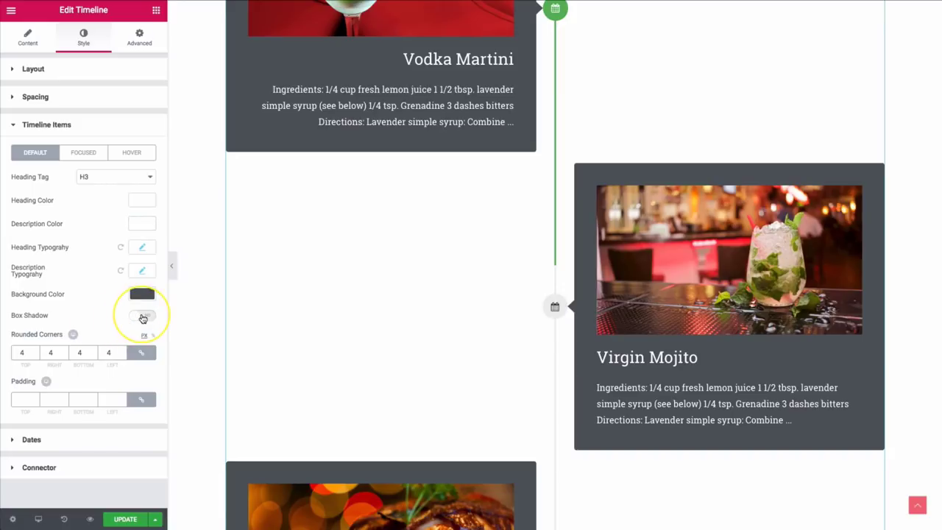
left_click(143, 316)
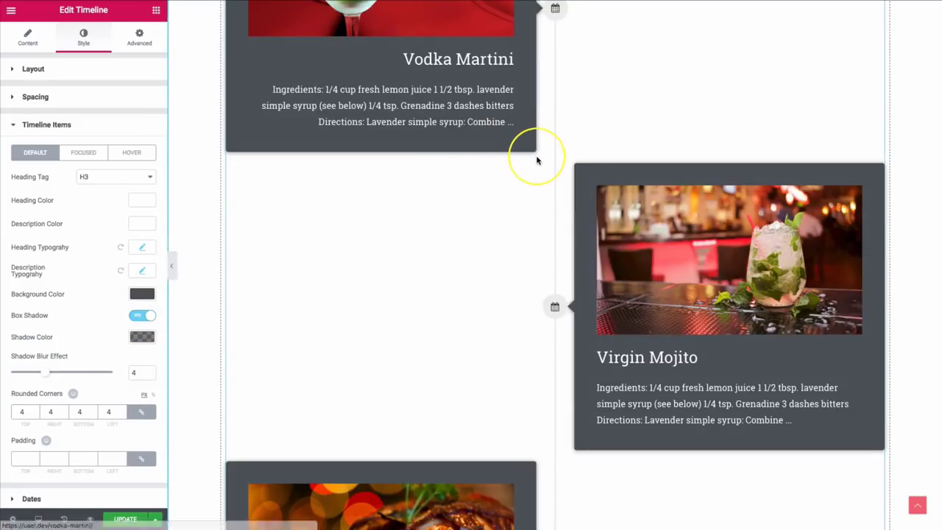
left_click(143, 316)
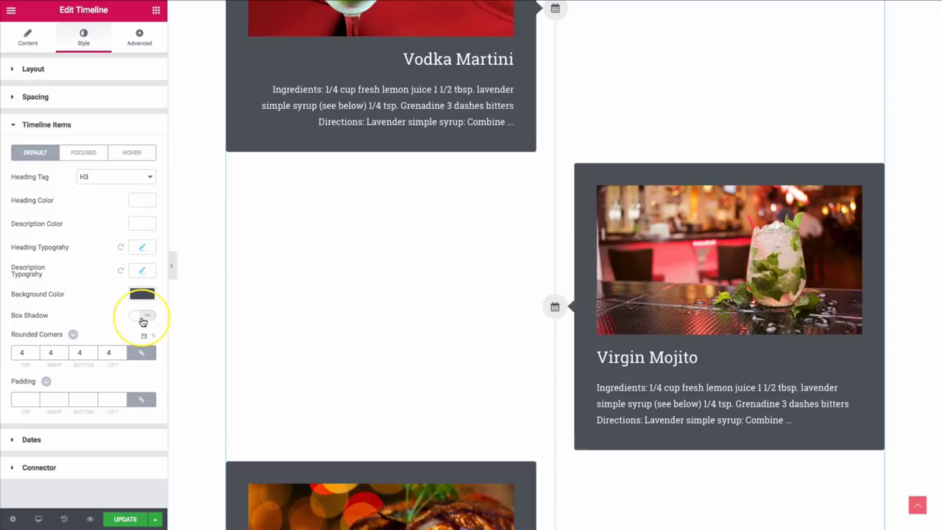
left_click(142, 316)
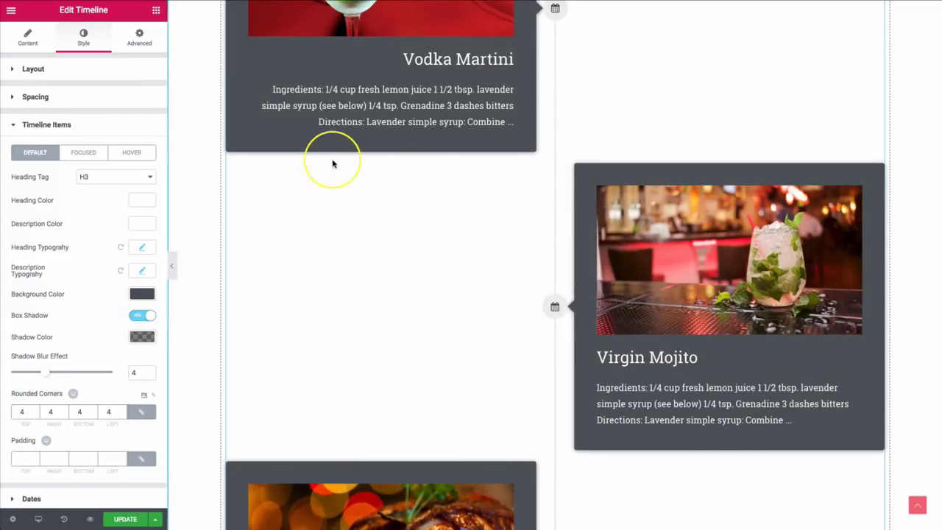
scroll(84, 327, "down", 2)
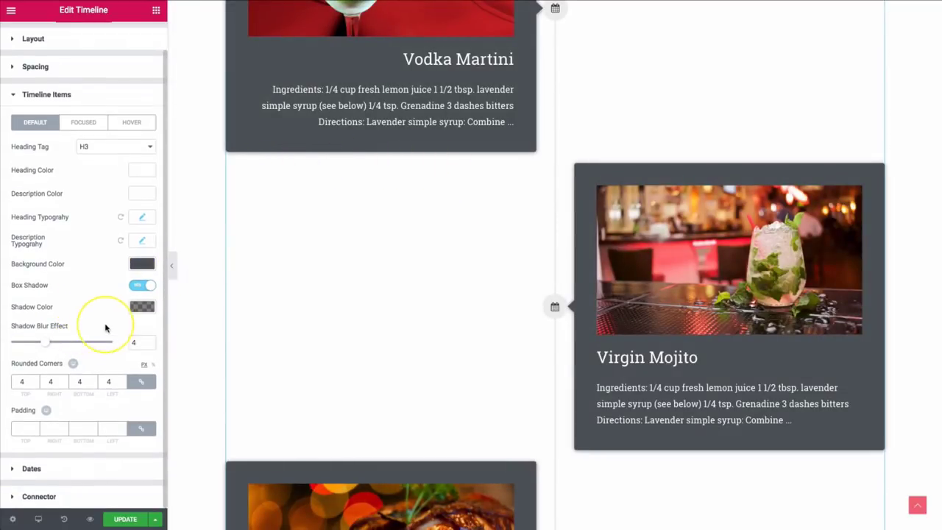
left_click(141, 306)
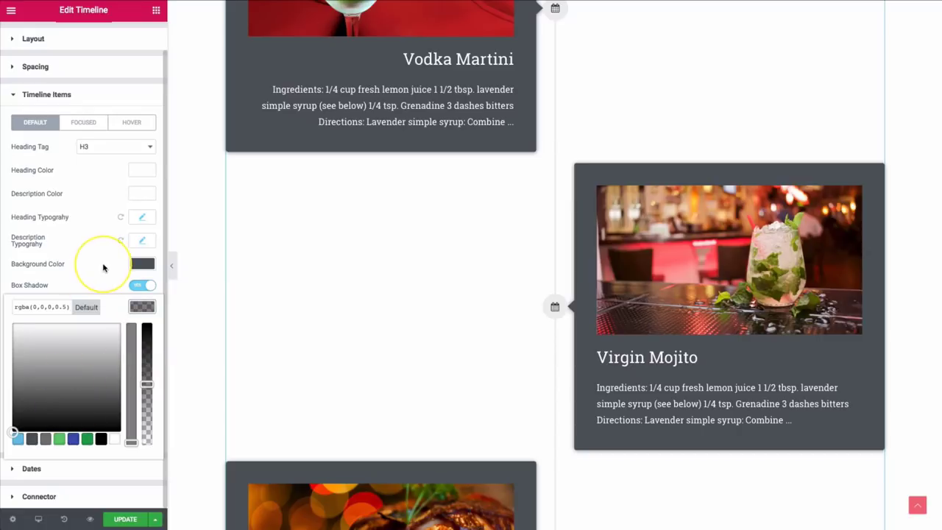
left_click(36, 313)
mouse_move(47, 343)
left_mouse_down()
mouse_move(90, 343)
mouse_move(49, 343)
left_mouse_up()
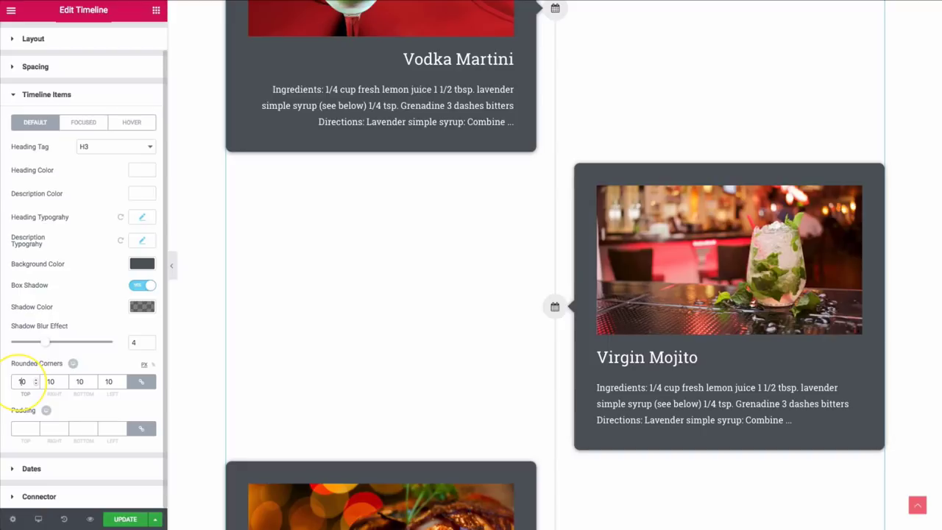
Give the timeline cards 60 padding on every side and 0 rounded corners
type("30")
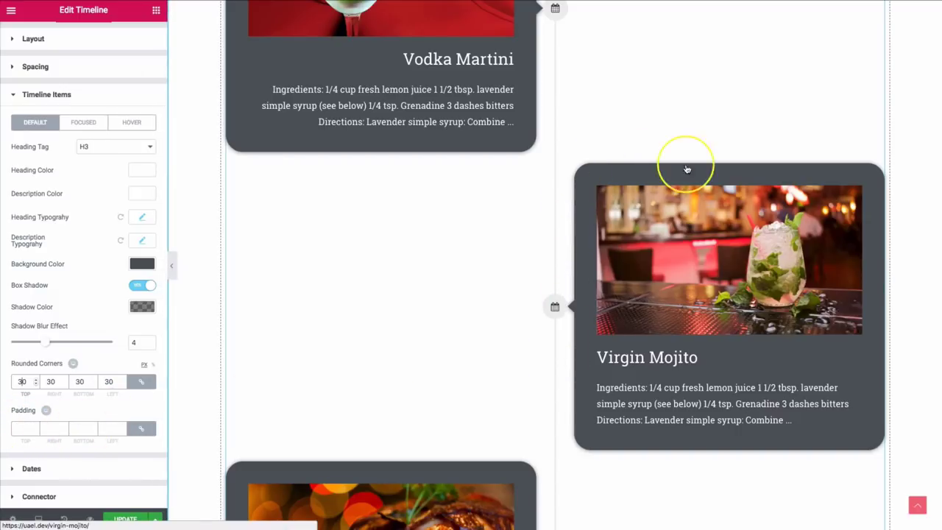
left_click(20, 429)
type("10")
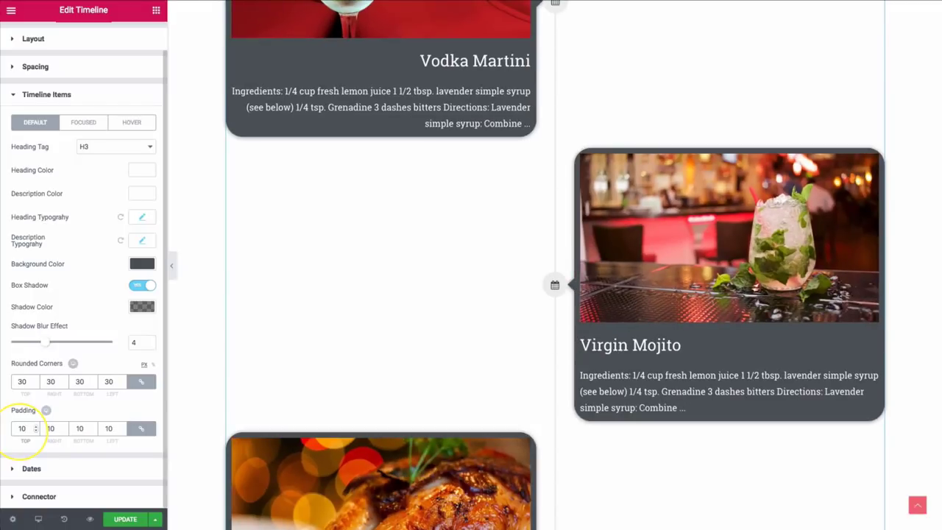
key("BackSpace")
key("BackSpace")
type("60")
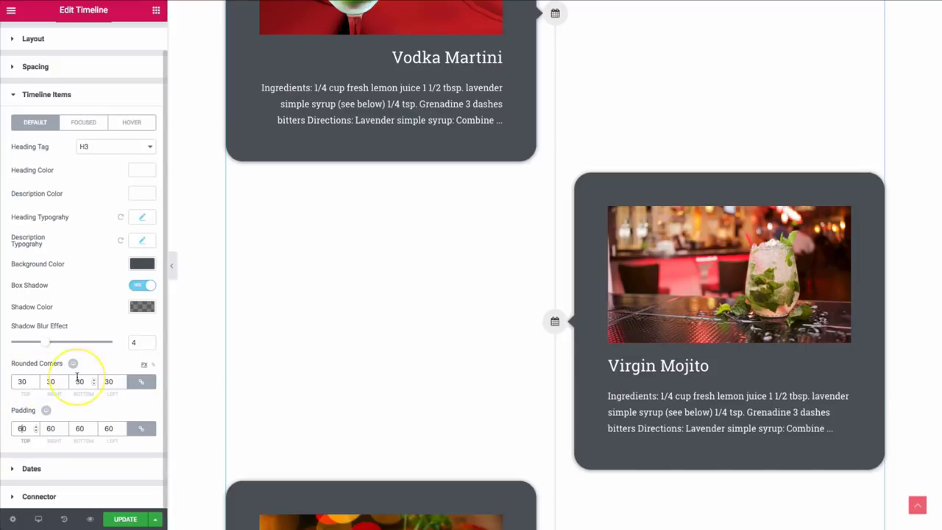
type("0")
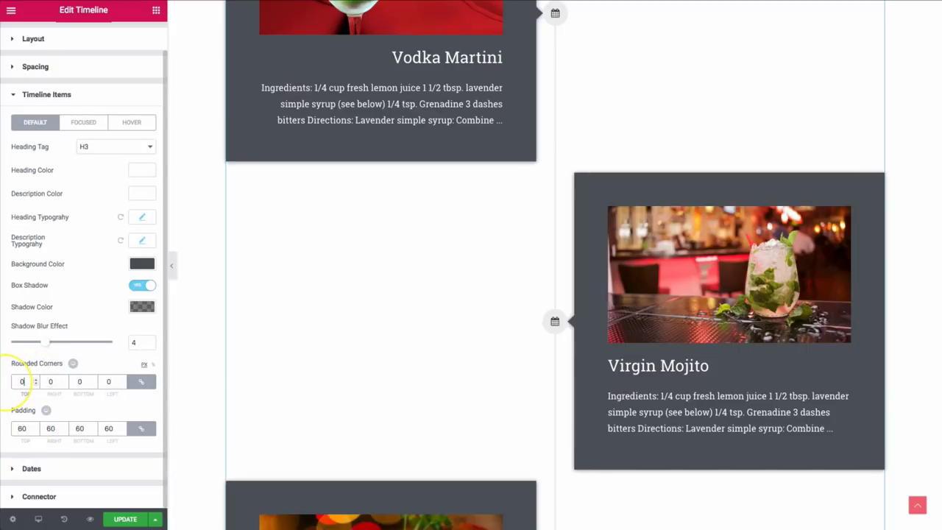
scroll(387, 277, "down", 2)
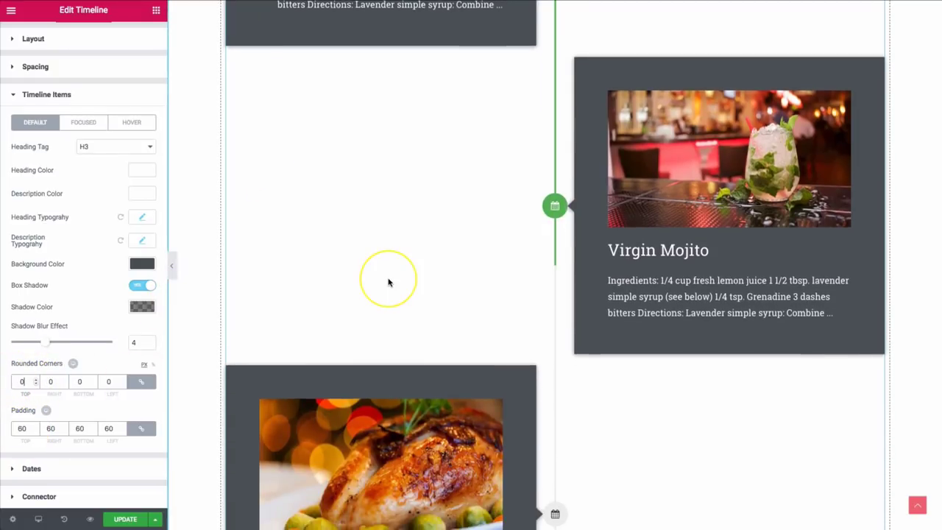
Set the posts' date source to Published Date in the Content settings
left_click(81, 475)
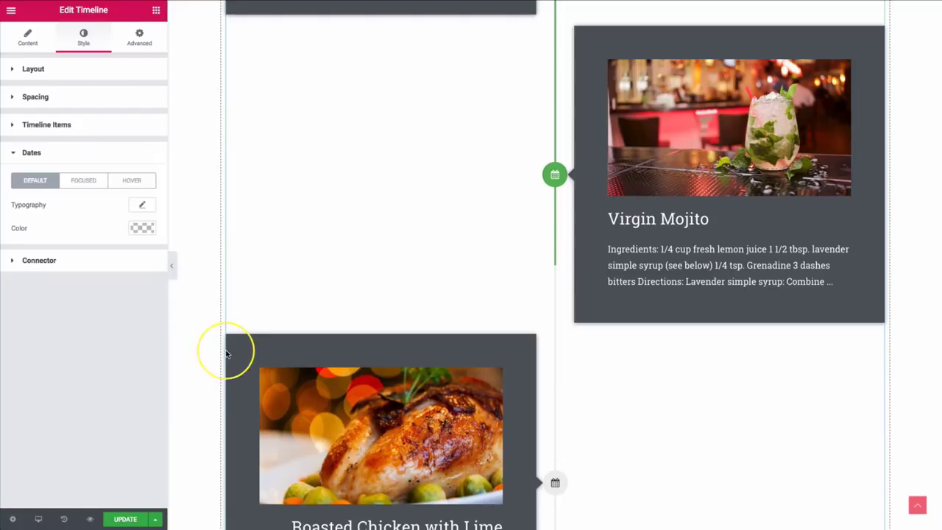
left_click(62, 71)
left_click(28, 38)
left_click(64, 244)
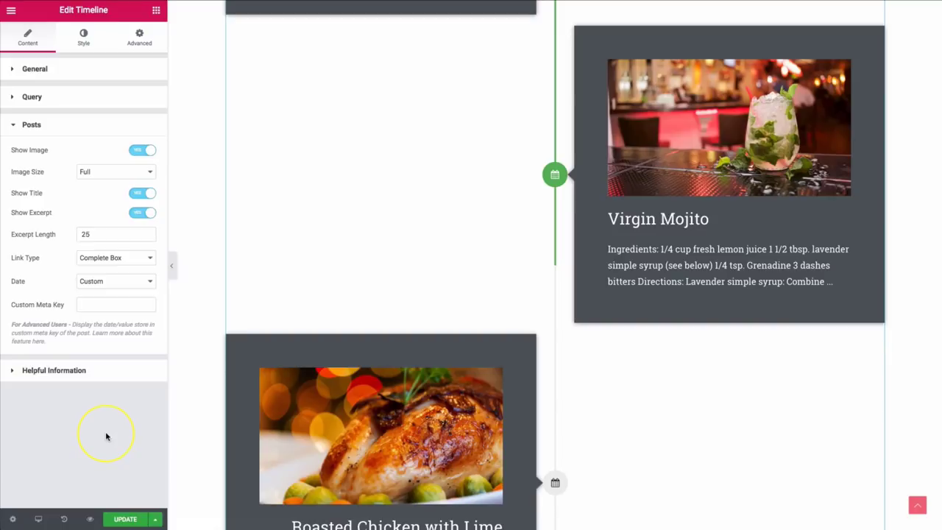
left_click(88, 282)
left_click(88, 262)
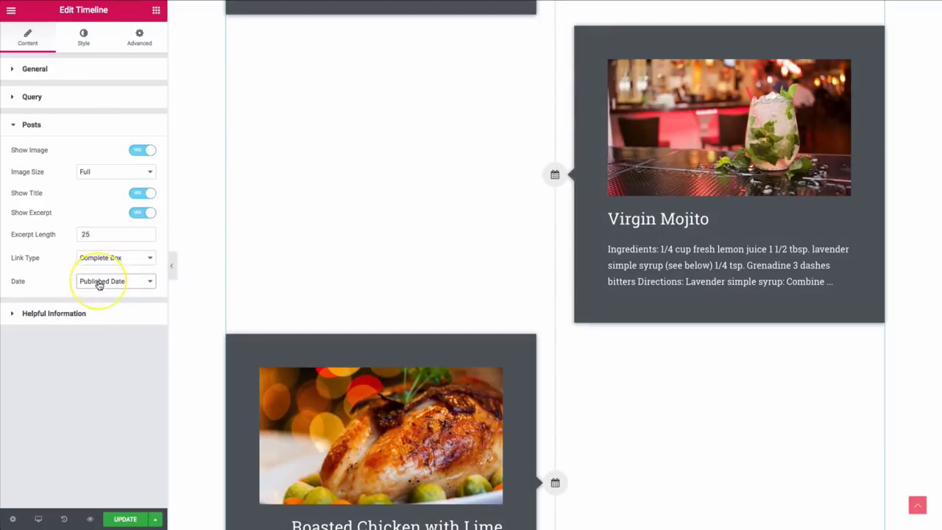
Try a custom meta key as the date source, then restore Published Date
left_click(75, 48)
left_click(70, 333)
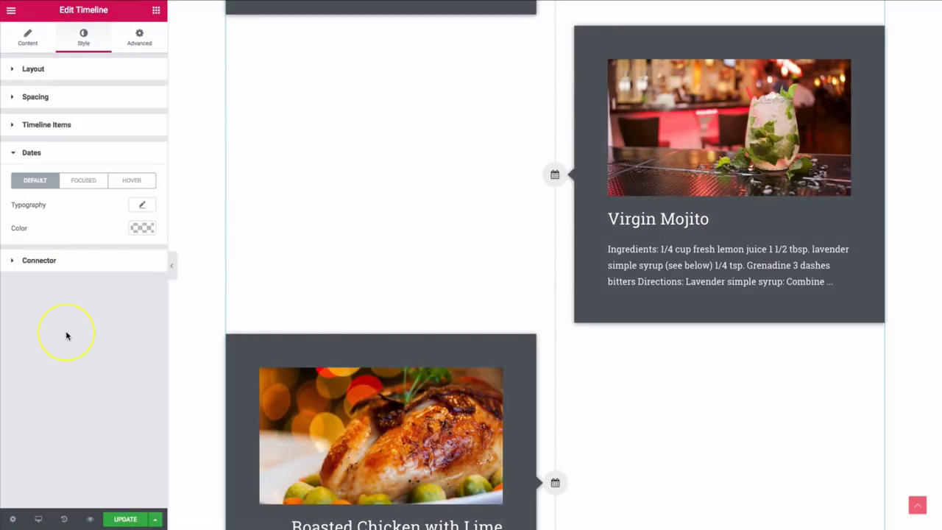
scroll(266, 272, "up", 6)
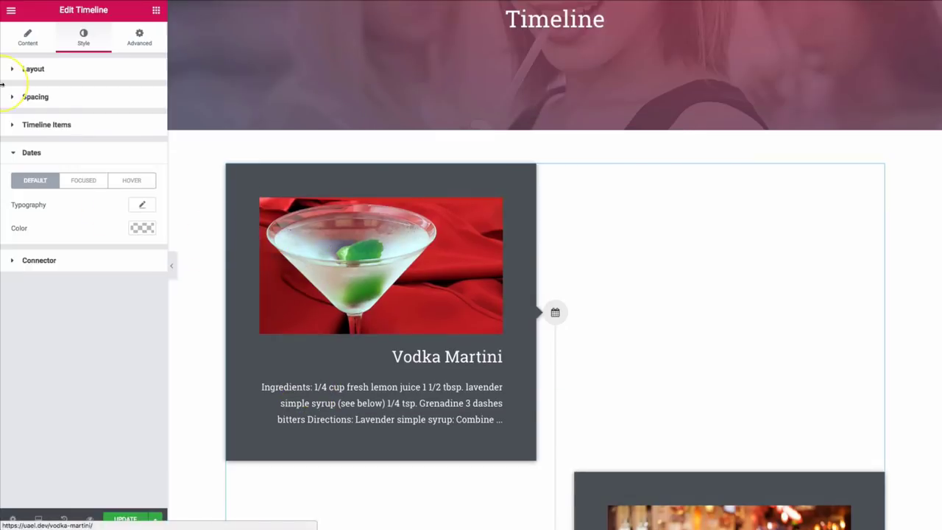
left_click(35, 41)
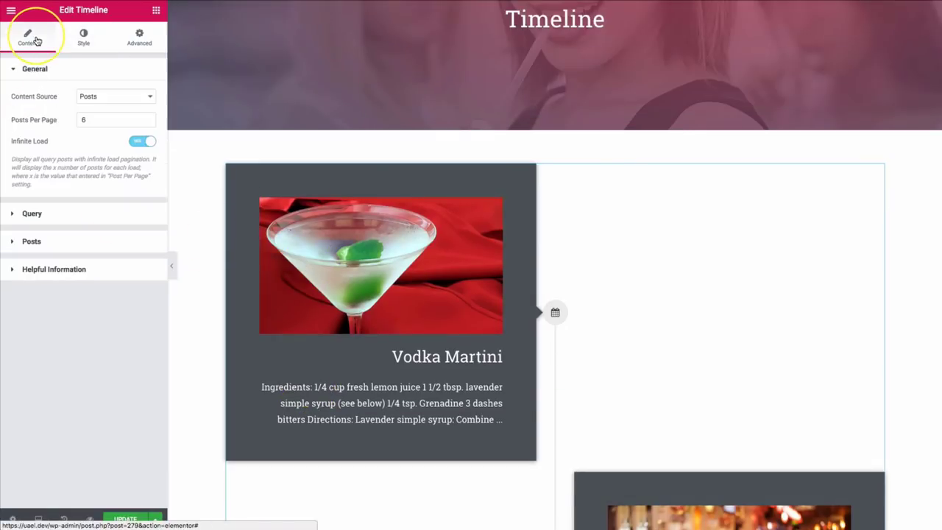
left_click(55, 247)
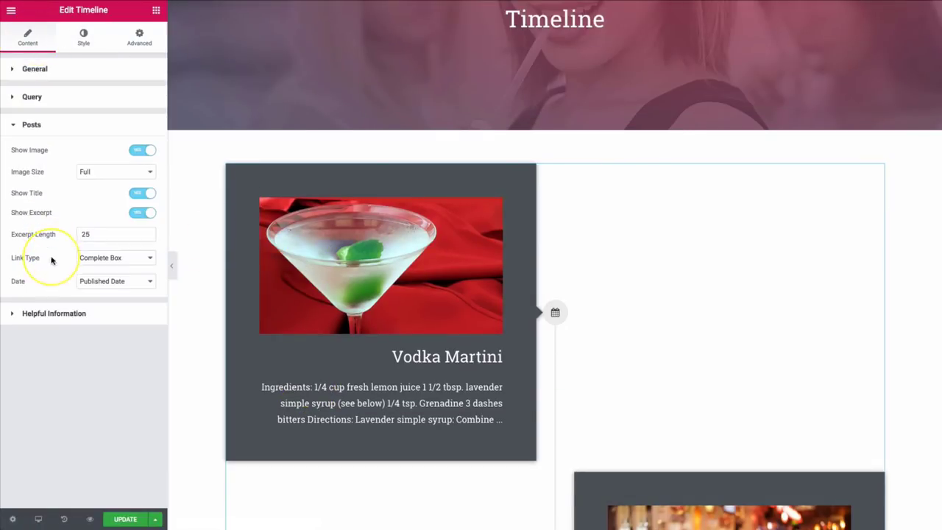
left_click(100, 283)
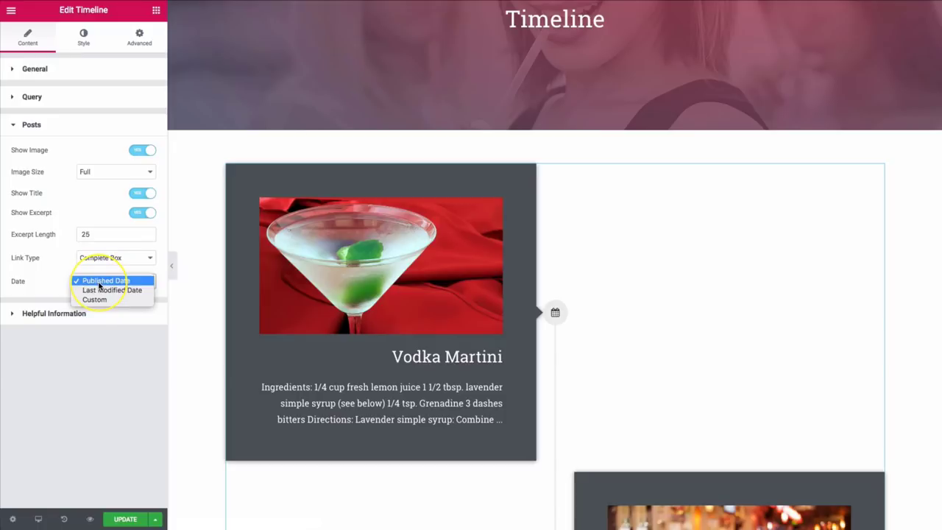
left_click(93, 299)
left_click(90, 281)
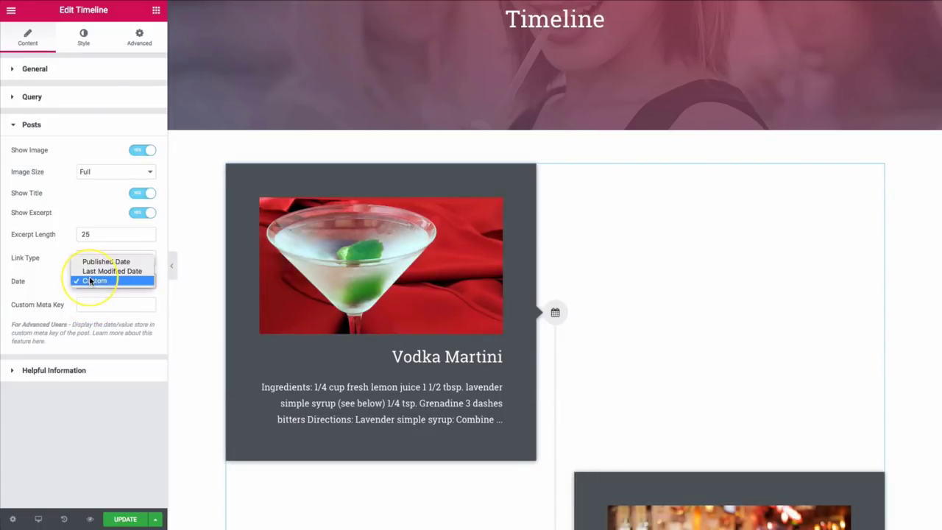
left_click(92, 261)
Inspect the Dates typography and colour settings, leaving both at their defaults
left_click(81, 37)
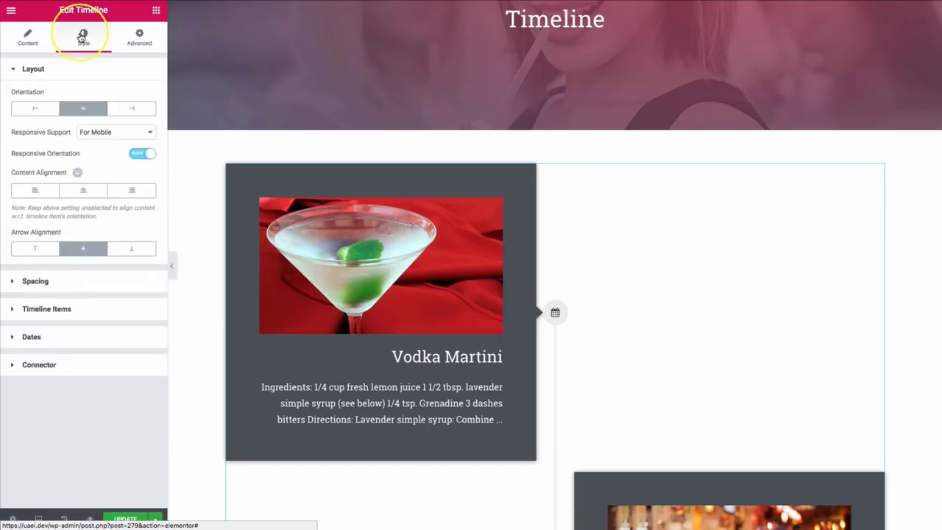
left_click(74, 336)
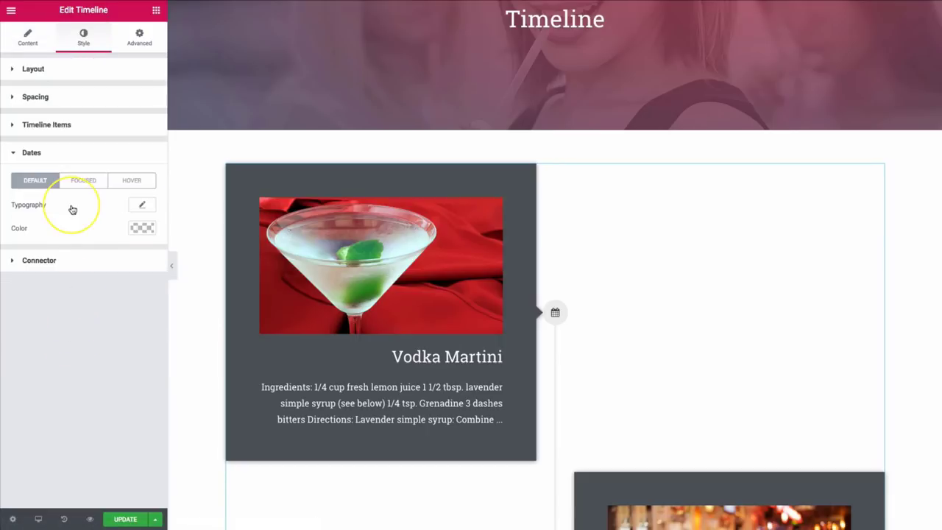
left_click(142, 206)
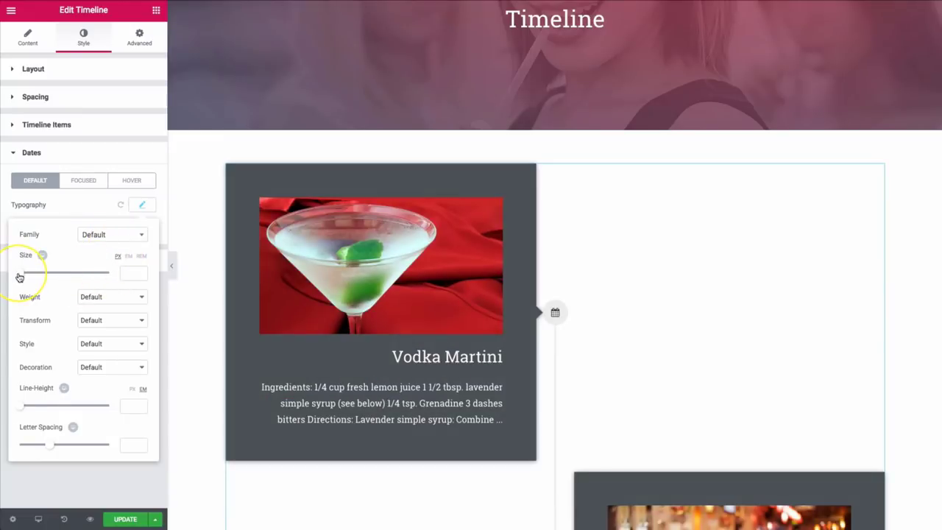
left_click(89, 212)
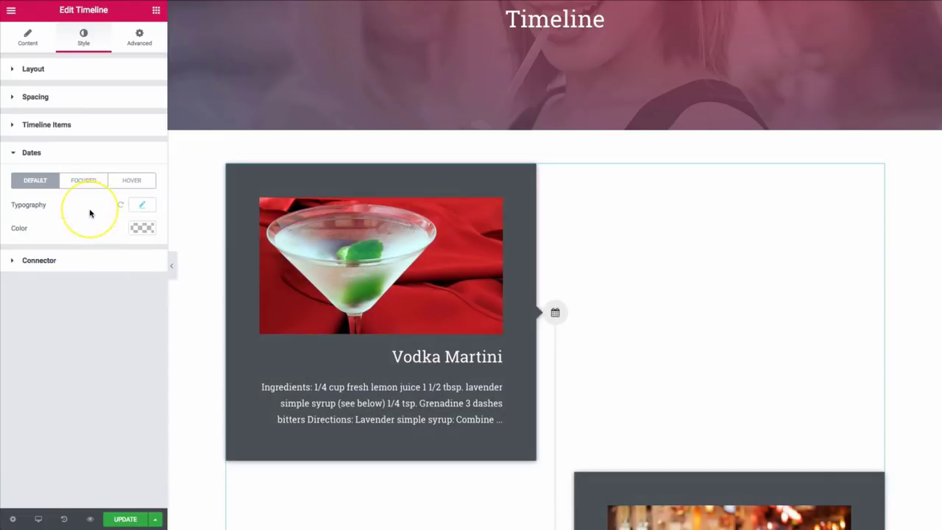
left_click(142, 229)
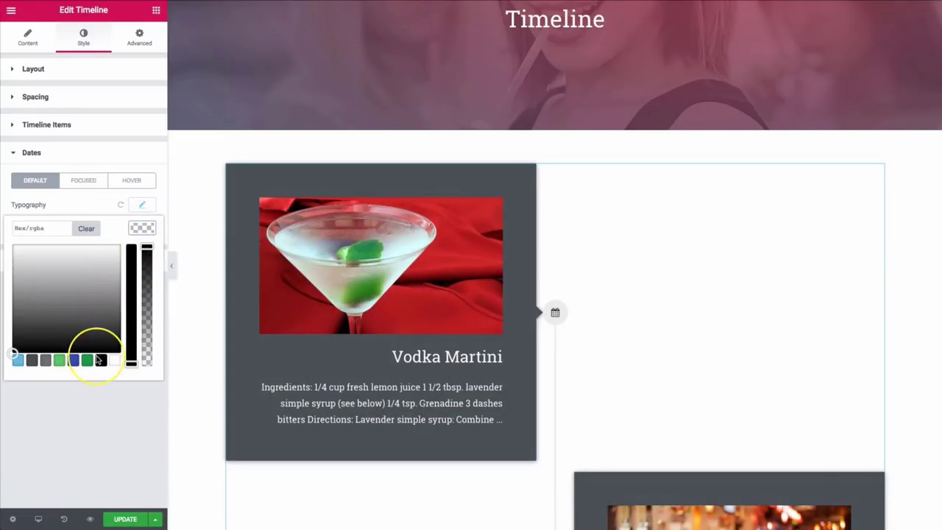
left_click(82, 205)
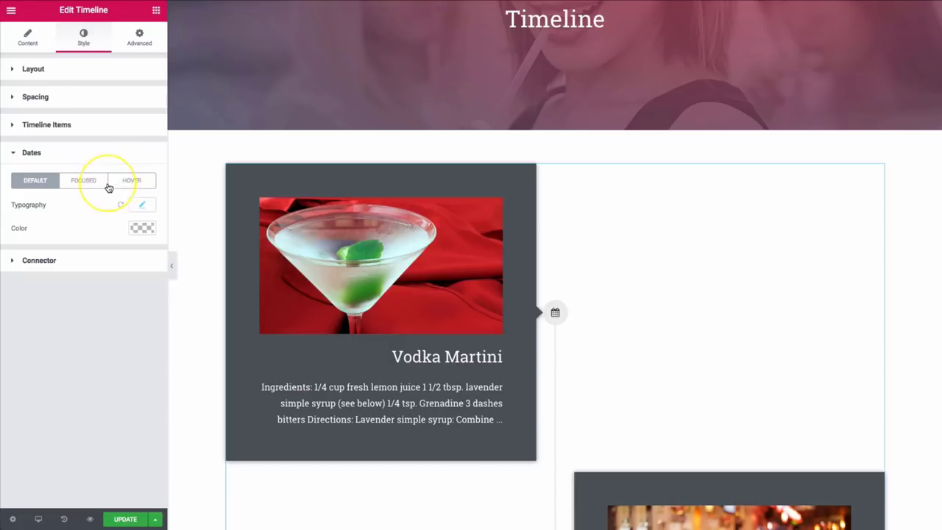
Give the timeline cards a blue #4054b2 background in the Hover state
left_click(72, 129)
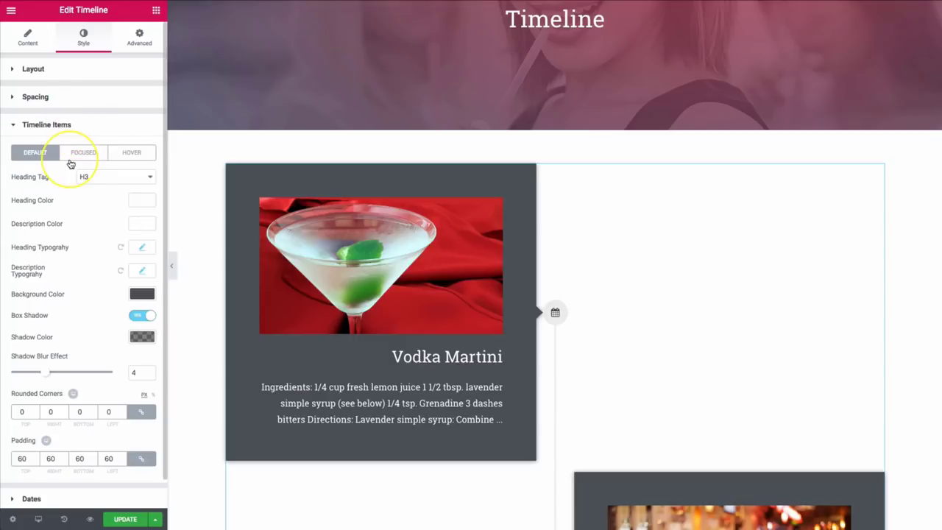
left_click(81, 155)
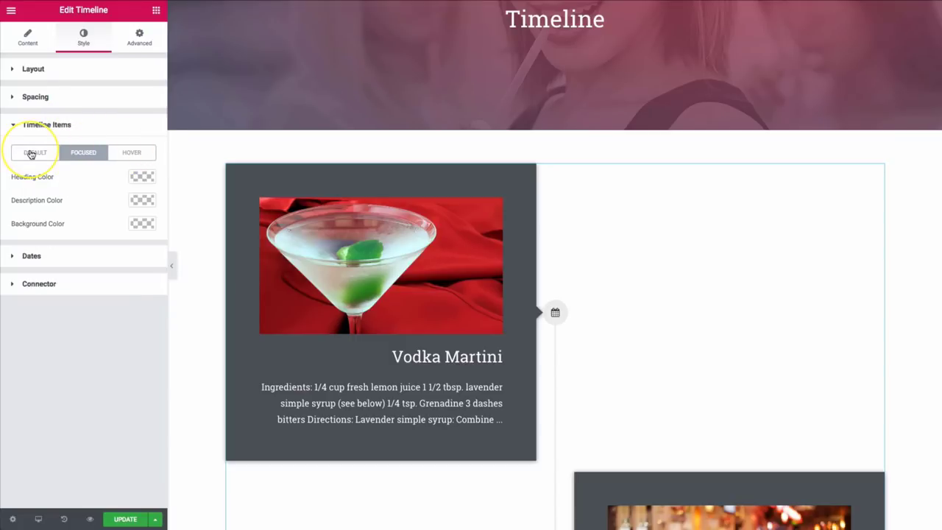
left_click(31, 154)
left_click(81, 154)
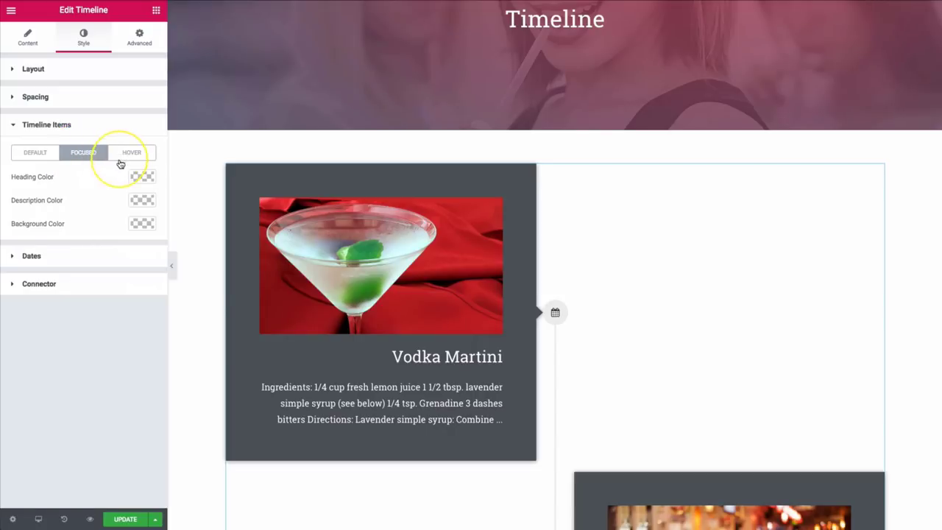
left_click(132, 153)
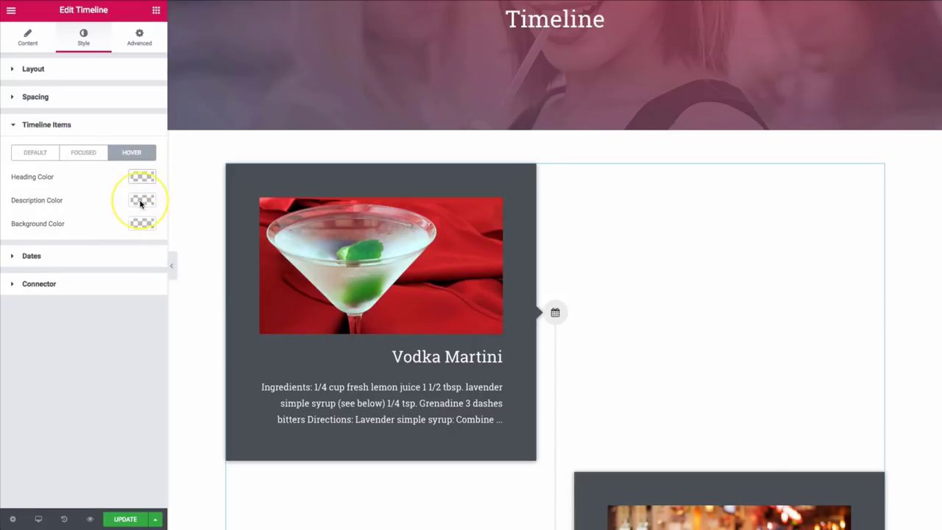
left_click(141, 224)
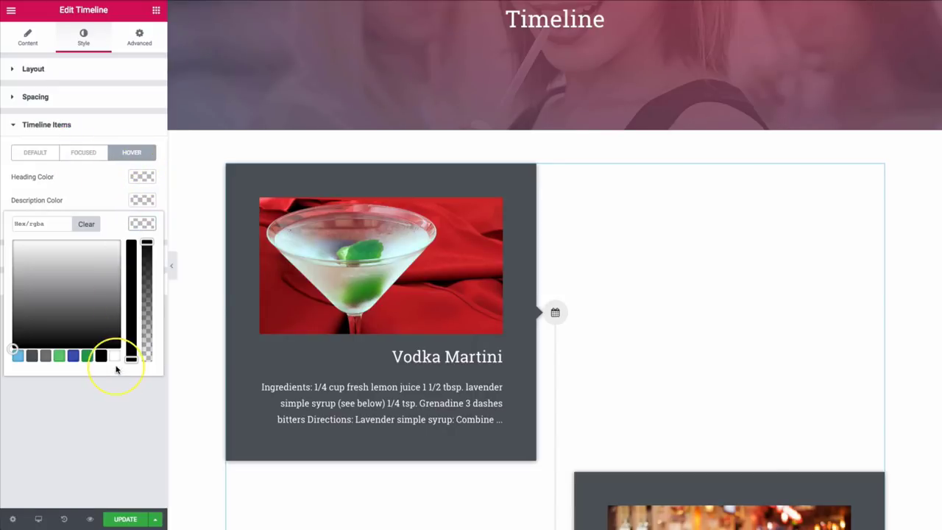
left_click(73, 355)
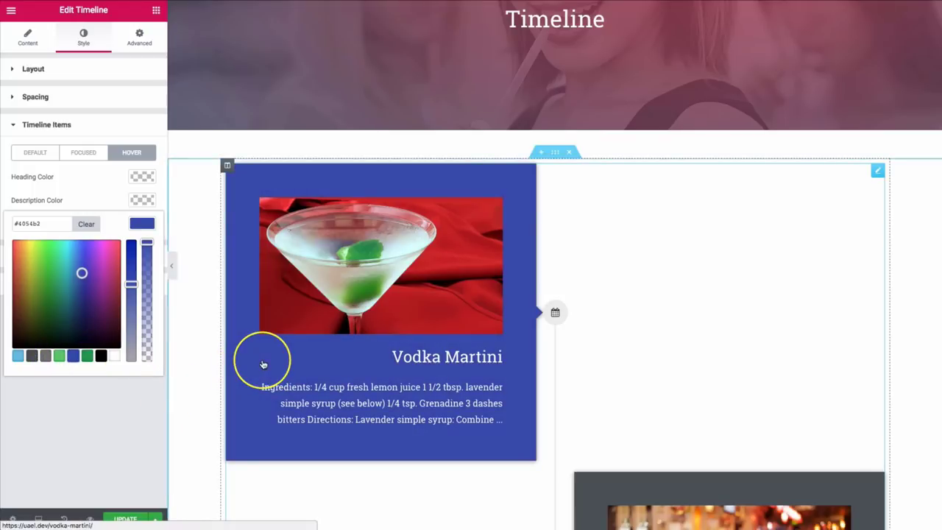
left_click(142, 224)
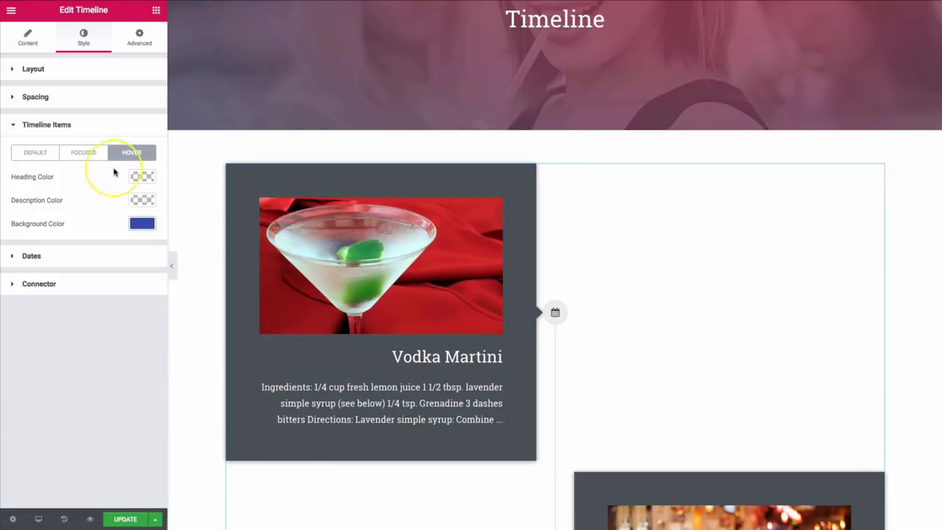
left_click(62, 258)
Set the connector calendar icon size to 29 and icon background size to 4.1
left_click(72, 265)
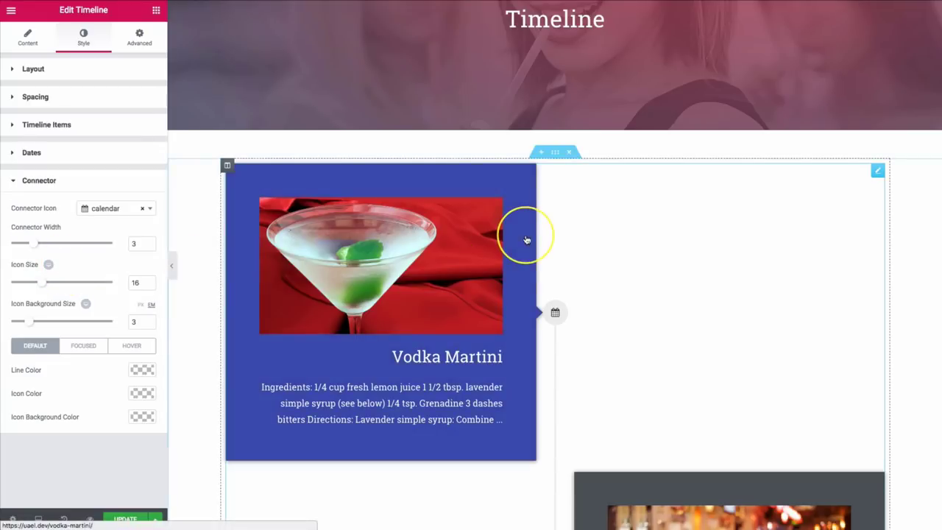
scroll(526, 238, "down", 5)
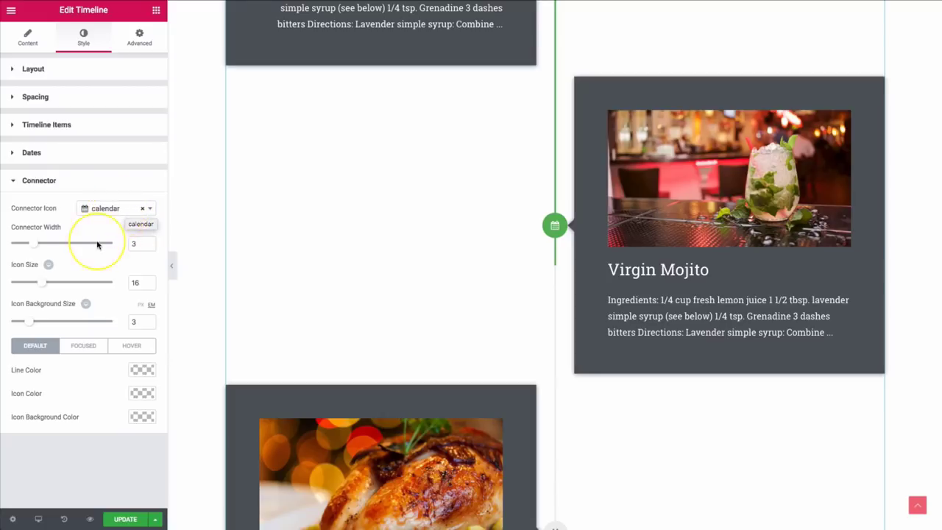
left_click_drag(33, 248, 53, 293)
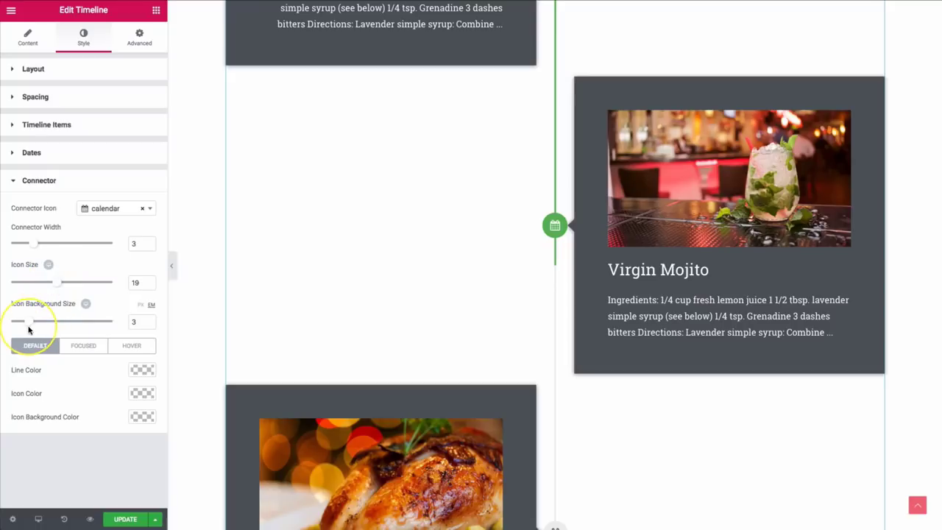
left_click_drag(29, 325, 64, 324)
left_click_drag(56, 285, 124, 286)
left_click_drag(61, 326, 41, 329)
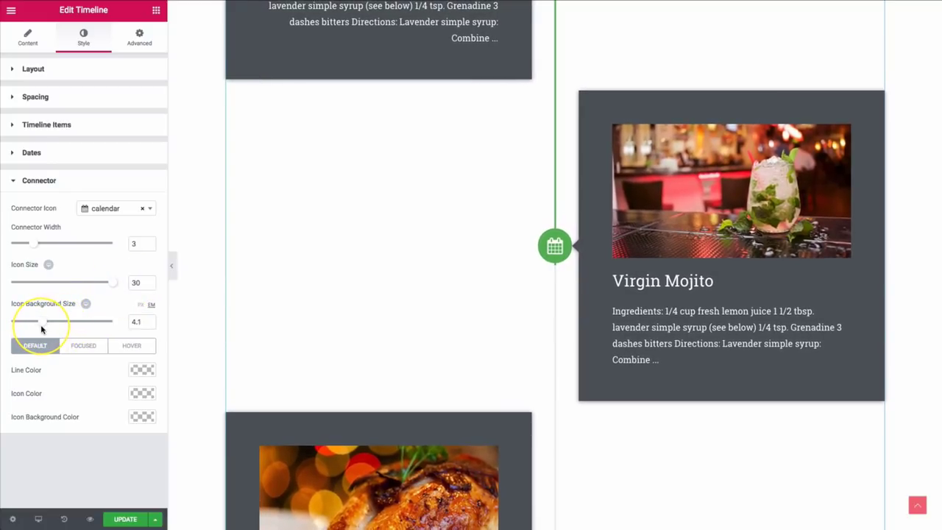
mouse_move(109, 286)
left_mouse_down()
mouse_move(32, 290)
mouse_move(100, 288)
left_mouse_up()
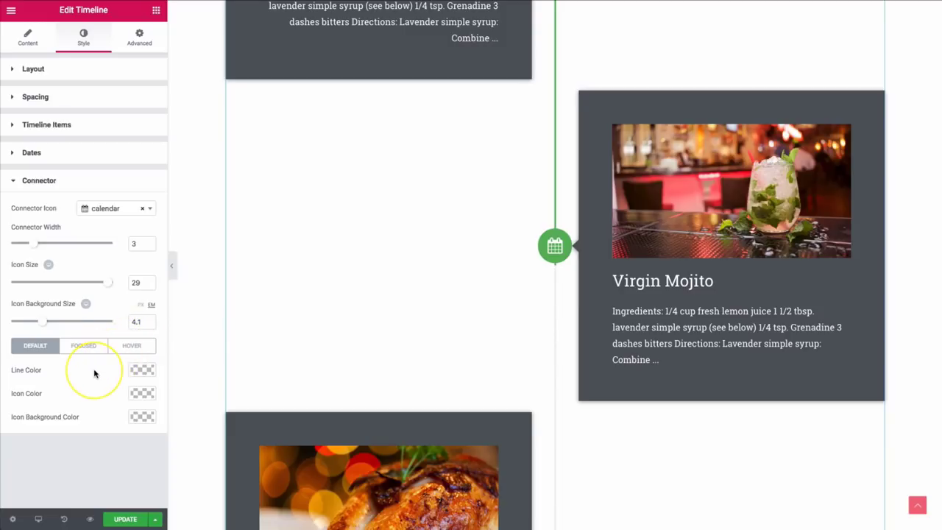
Set the default connector line colour to blue #4054b2
left_click(144, 373)
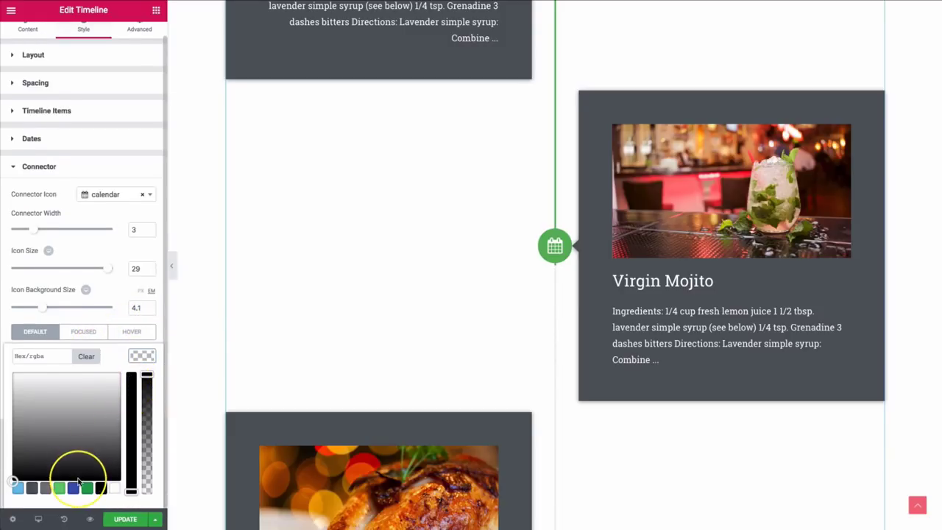
left_click(77, 488)
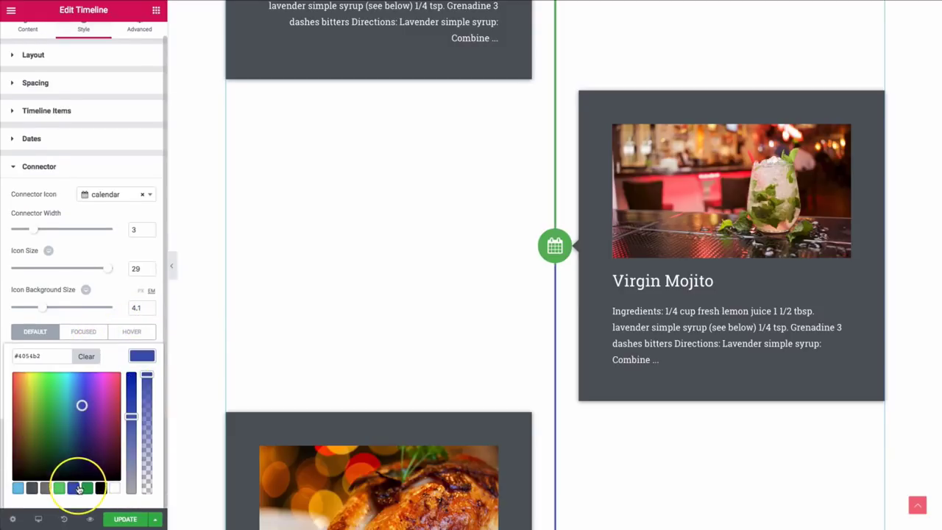
left_click(143, 356)
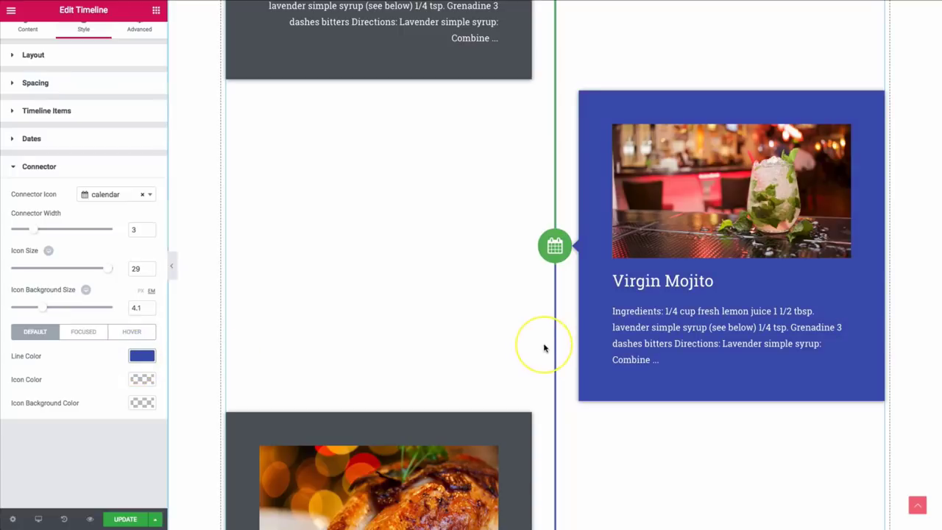
scroll(548, 350, "up", 5)
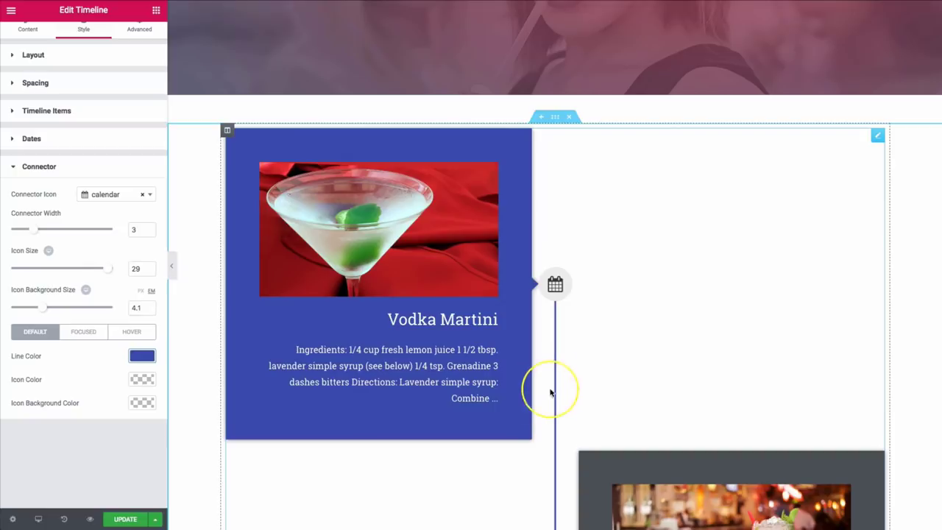
scroll(561, 375, "down", 1)
scroll(564, 369, "down", 3)
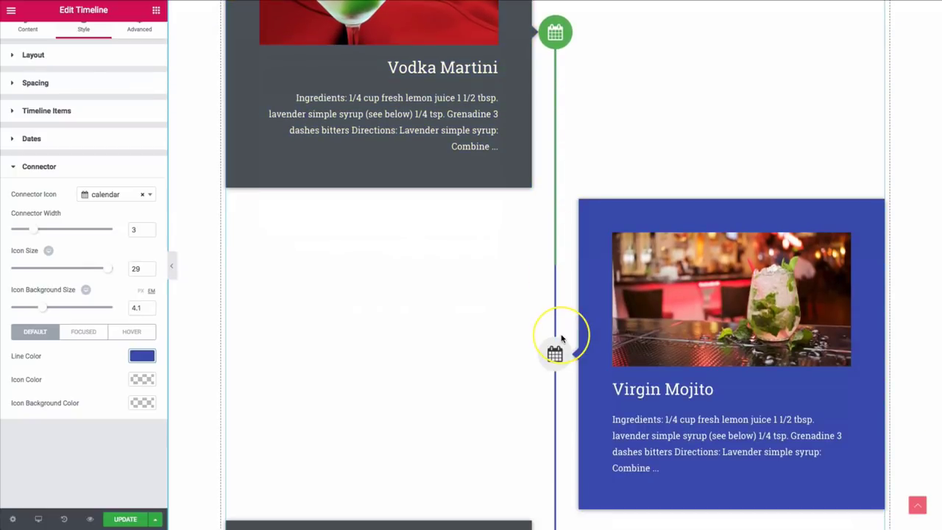
Set the Focused-state connector line colour to light blue #6ec1e4
left_click(82, 332)
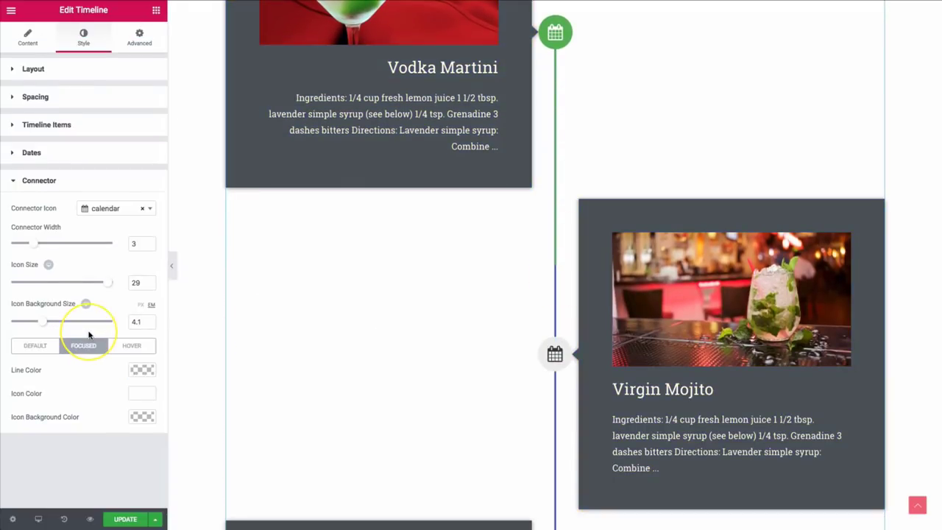
left_click(140, 373)
scroll(95, 437, "down", 1)
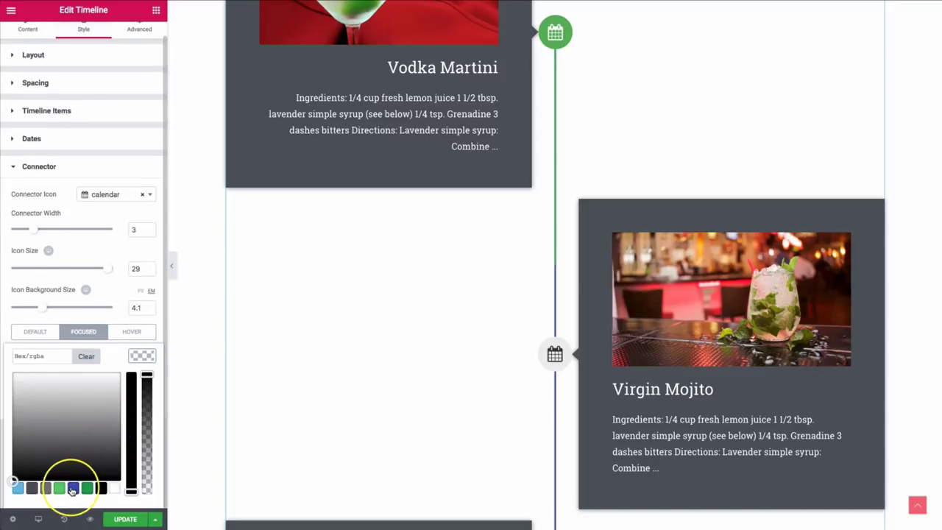
left_click(107, 490)
scroll(419, 356, "up", 1)
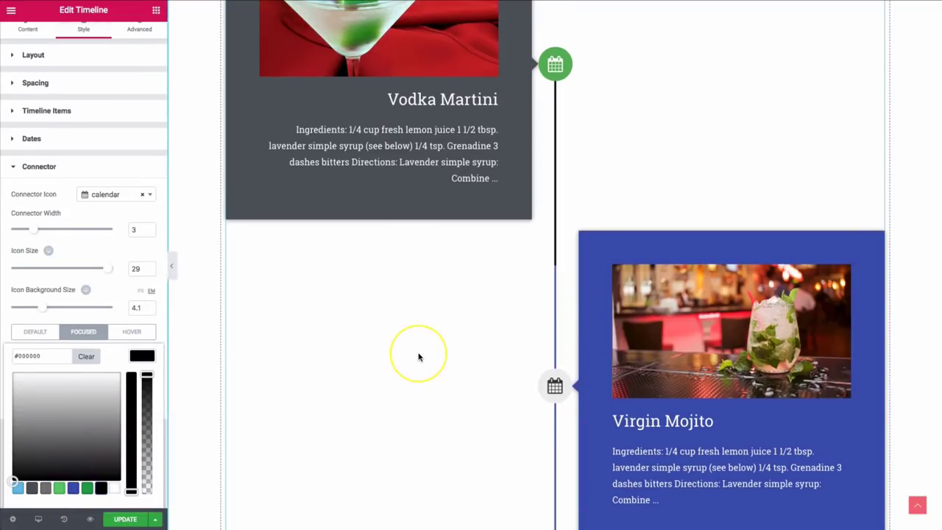
left_click(18, 488)
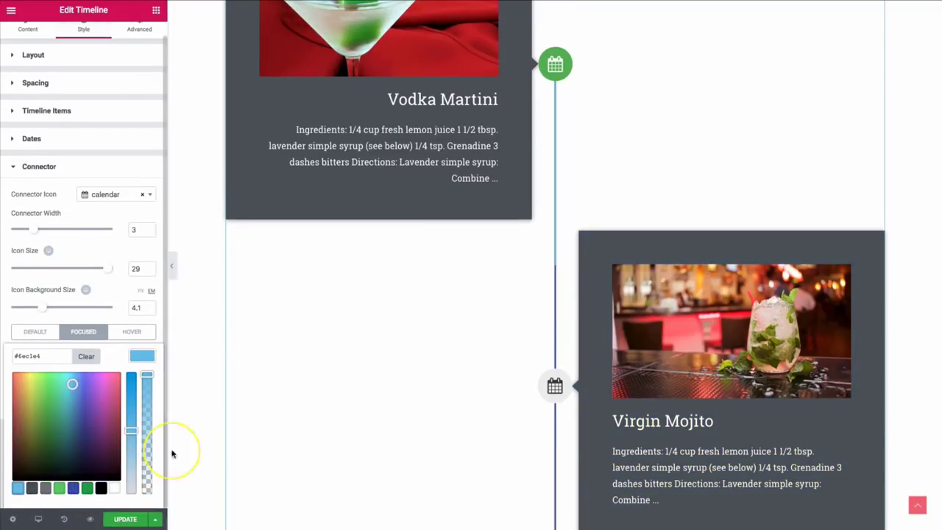
scroll(378, 254, "up", 4)
scroll(603, 188, "down", 2)
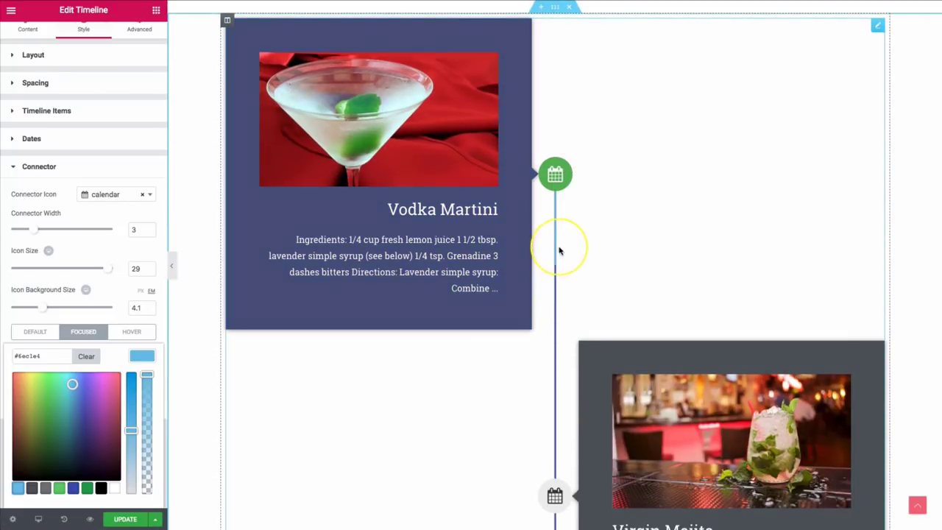
scroll(555, 277, "down", 3)
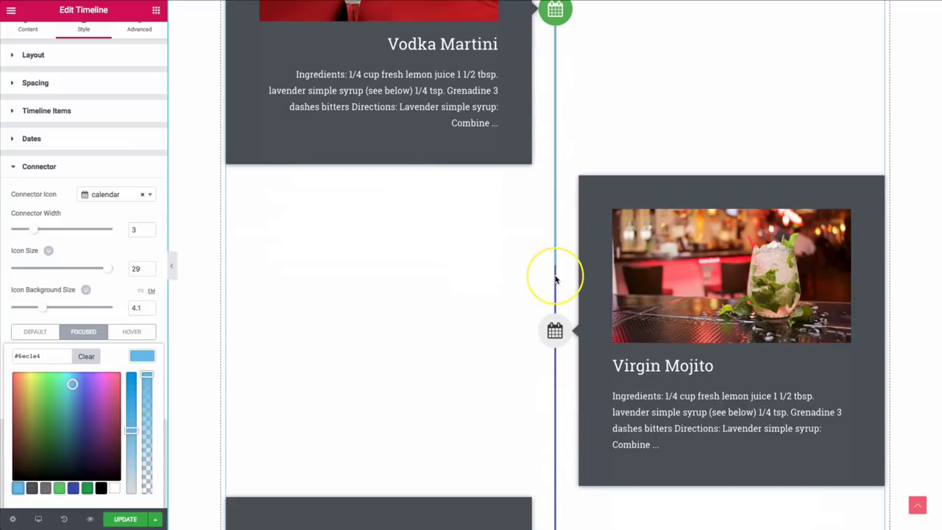
scroll(555, 278, "down", 2)
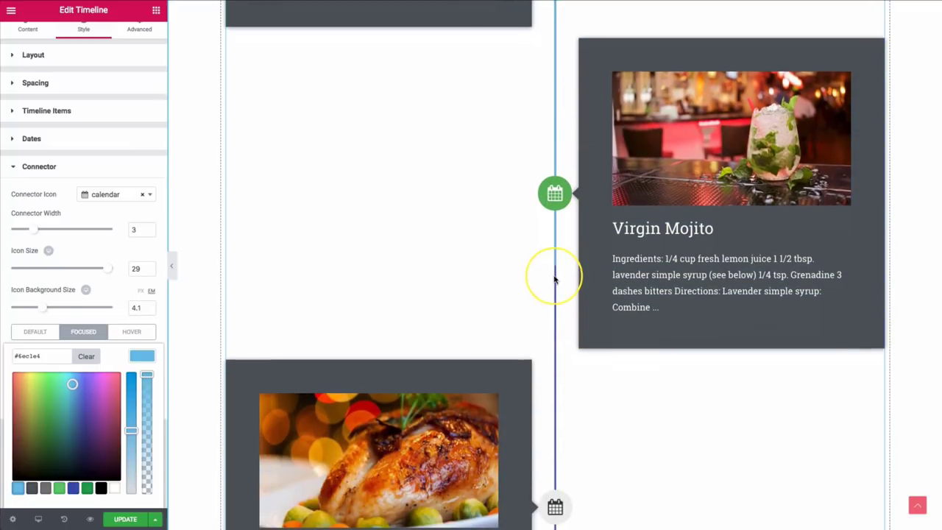
left_click(136, 357)
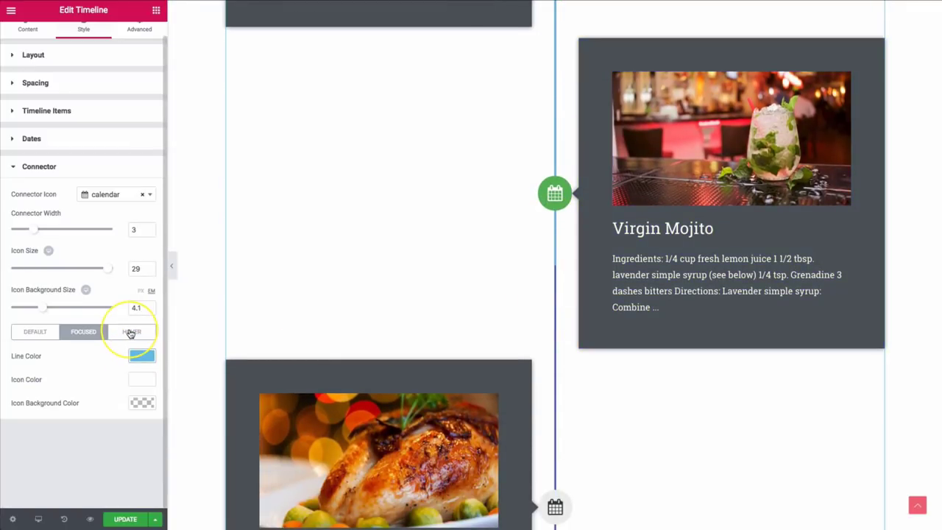
Review the Hover connector colours and return to the Default state
left_click(130, 332)
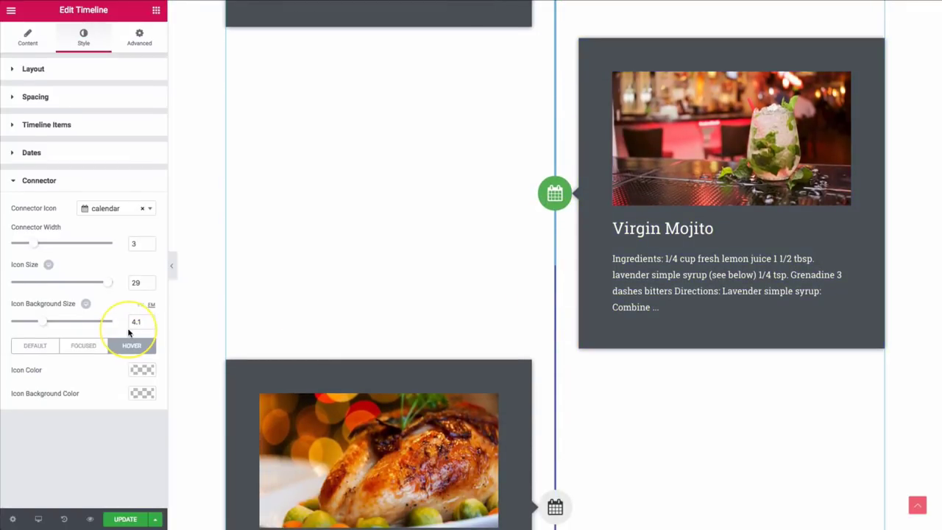
left_click(80, 346)
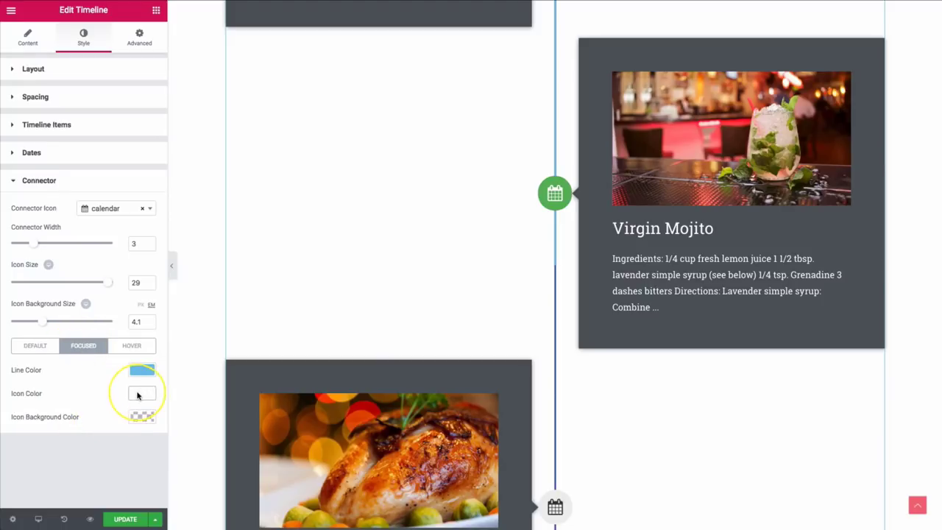
scroll(356, 301, "up", 4)
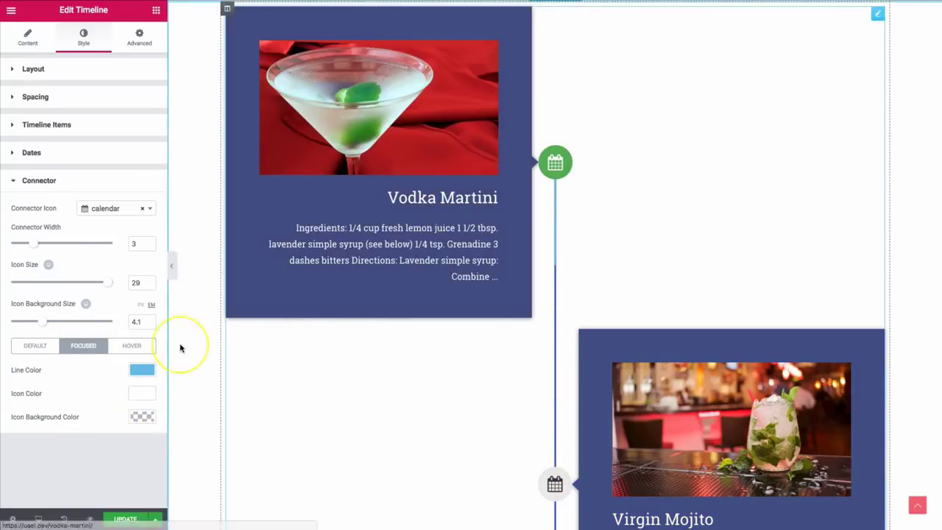
left_click(34, 345)
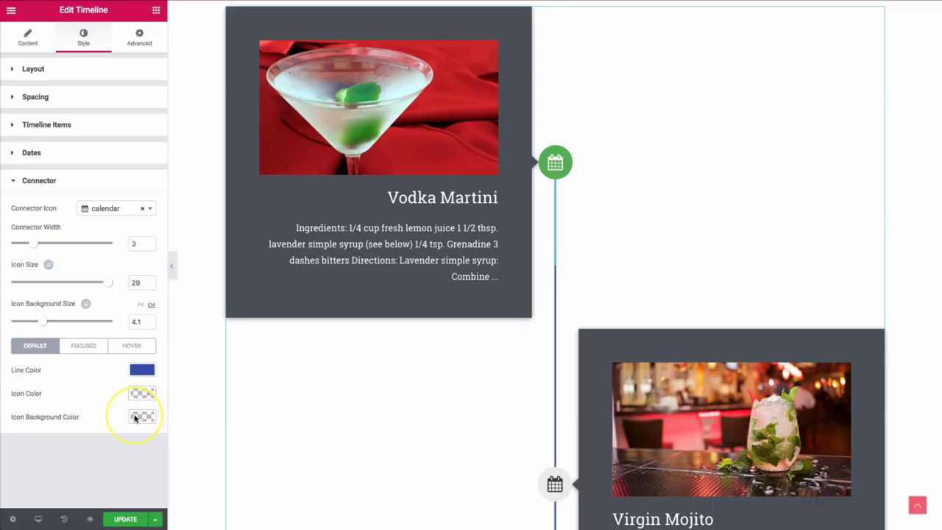
Set the default connector icon background colour to blue #4054b2
left_click(135, 417)
scroll(105, 417, "down", 1)
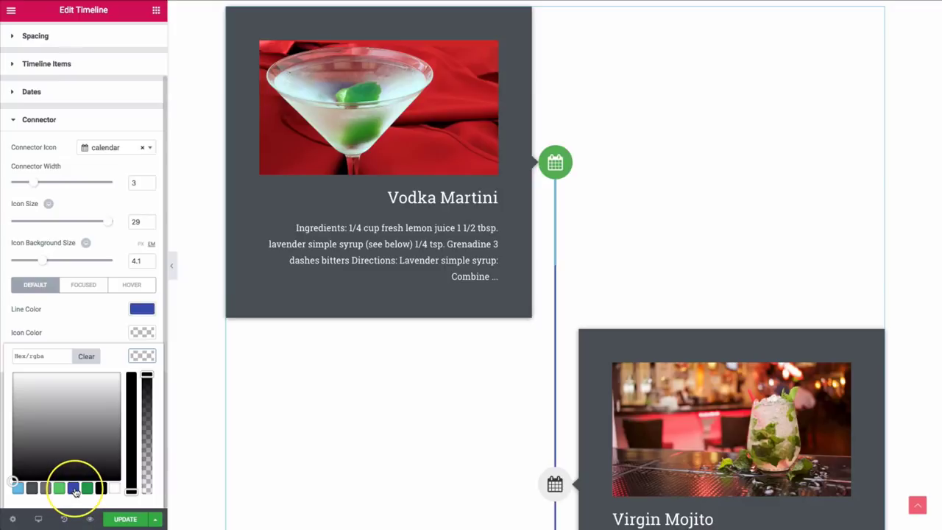
left_click(74, 488)
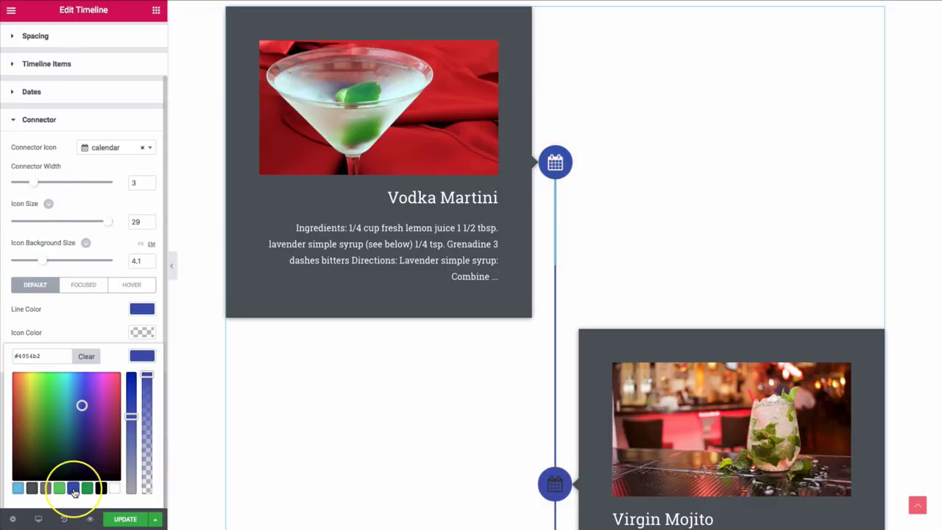
left_click(142, 333)
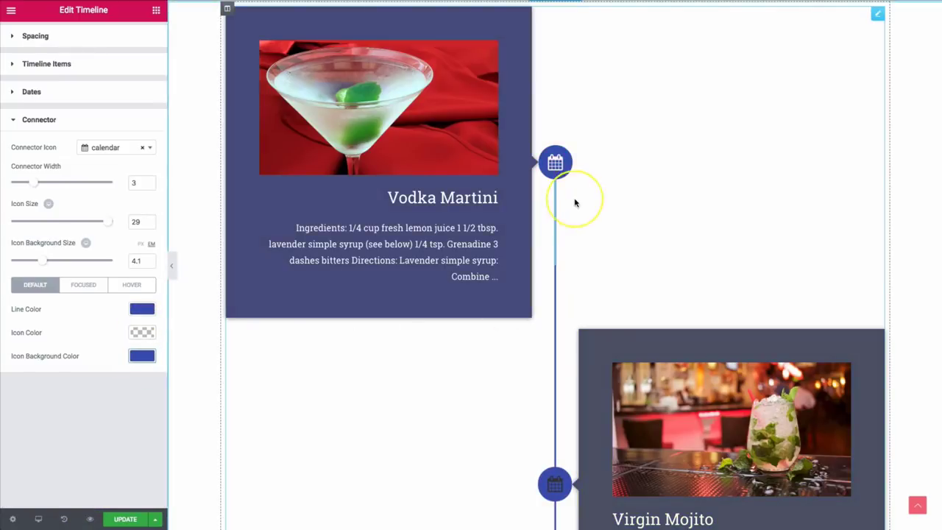
Make the default connector calendar icons white (#ffffff)
left_click(142, 333)
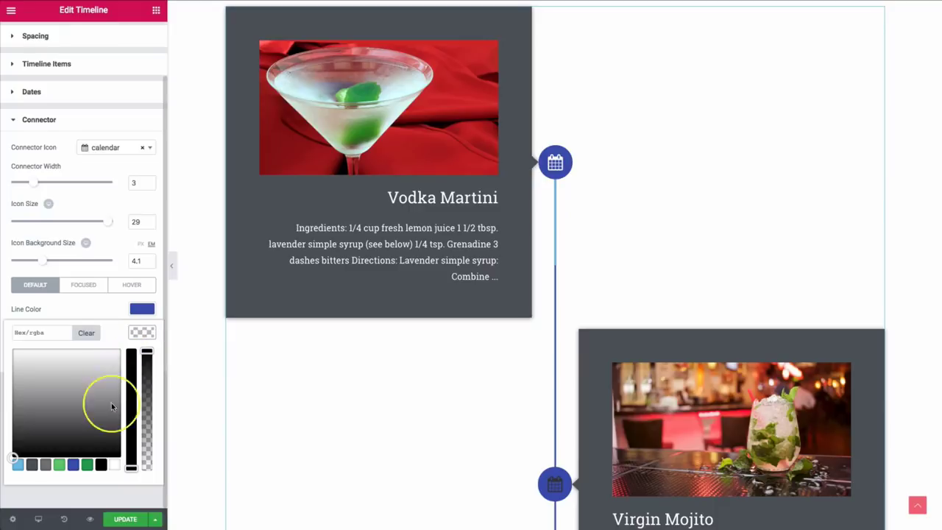
left_click(114, 462)
scroll(551, 258, "down", 2)
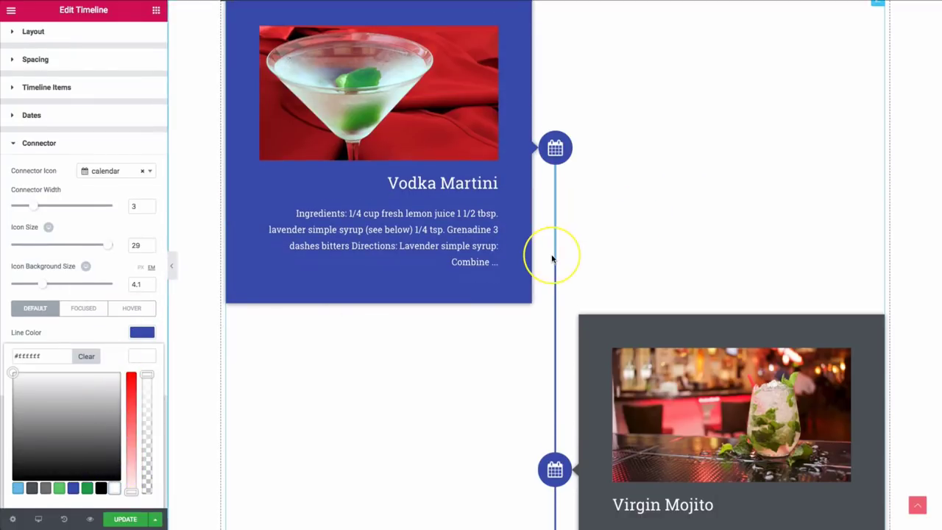
scroll(551, 258, "down", 3)
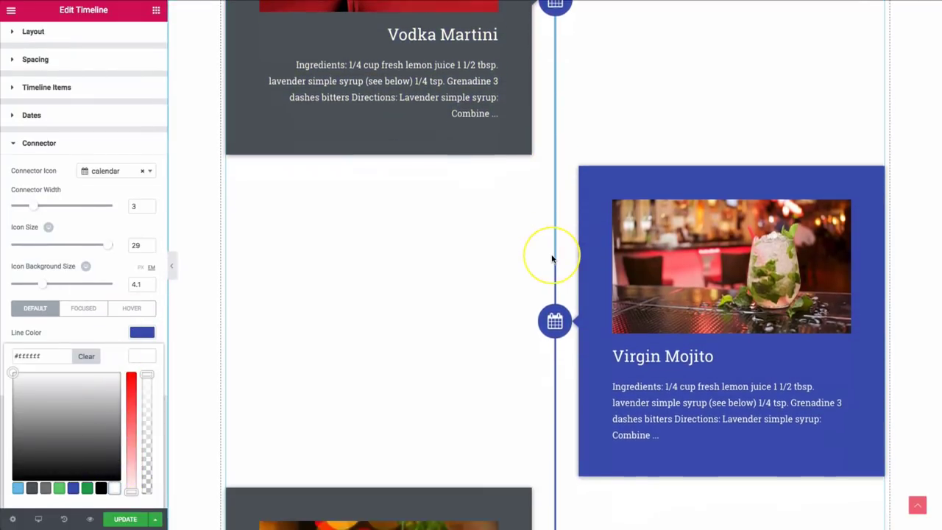
scroll(321, 316, "up", 1)
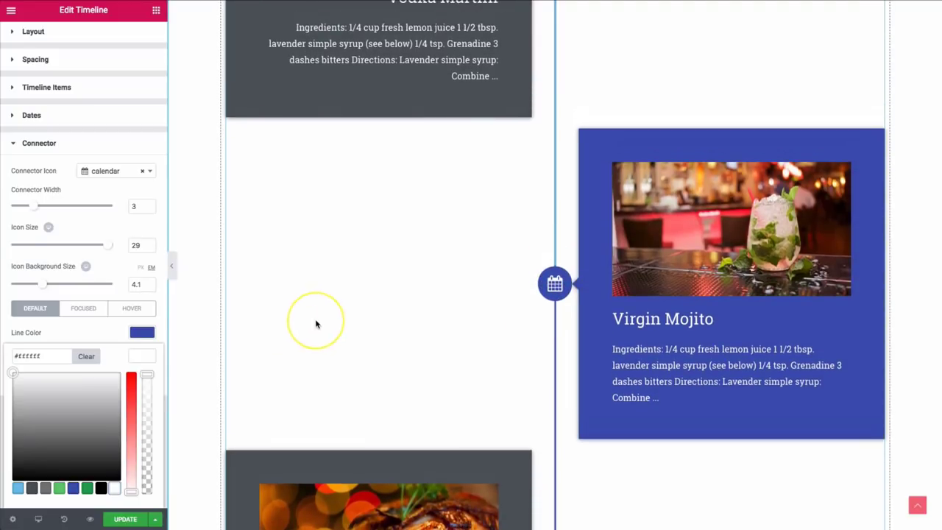
left_click(67, 331)
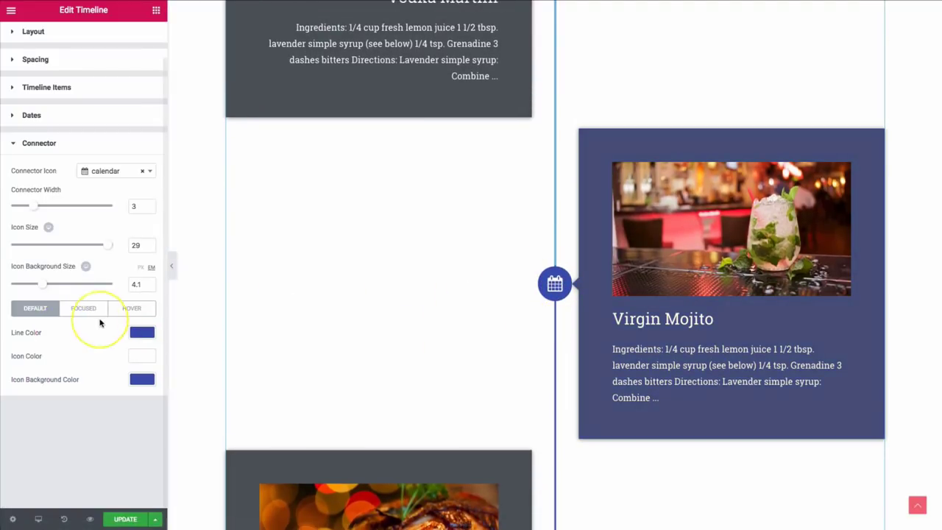
Give the focused connector's icon background the light-blue preset colour
left_click(83, 313)
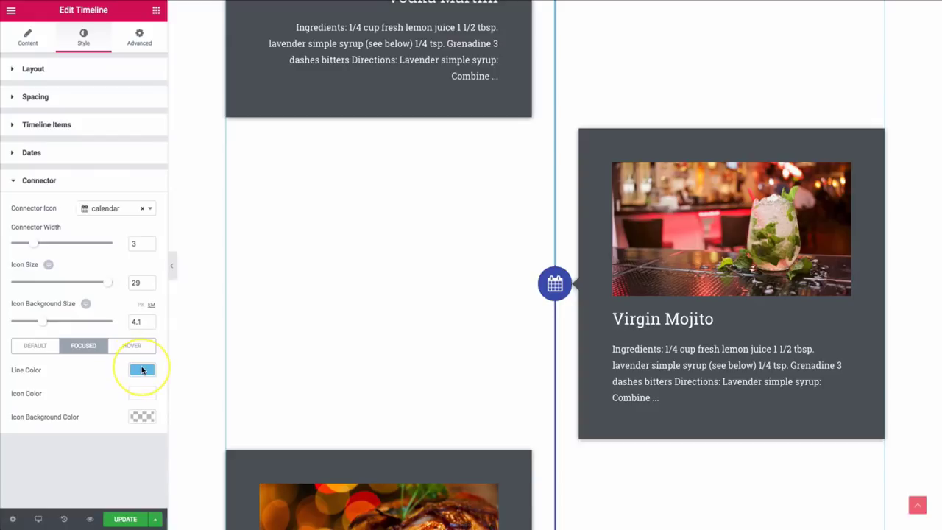
left_click(141, 416)
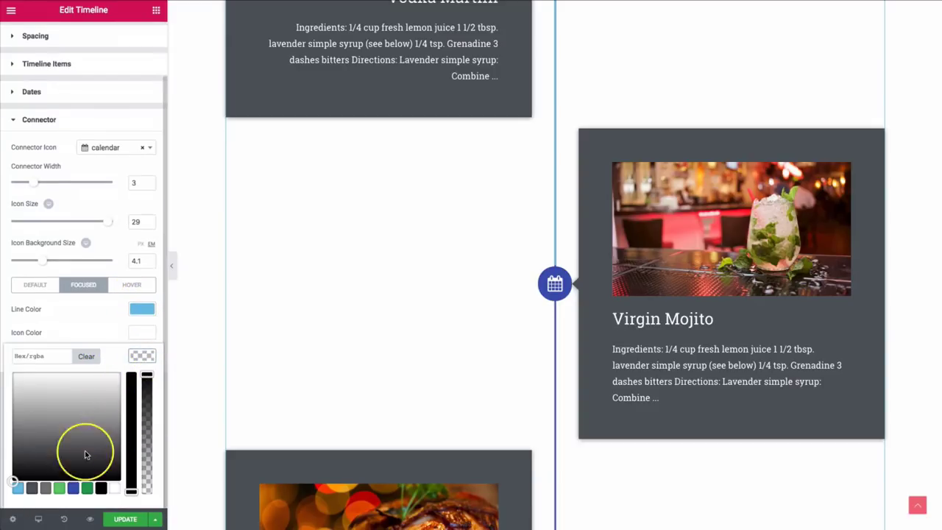
left_click(18, 488)
Set the focused connector's Icon Color to the black preset swatch
scroll(445, 267, "up", 4)
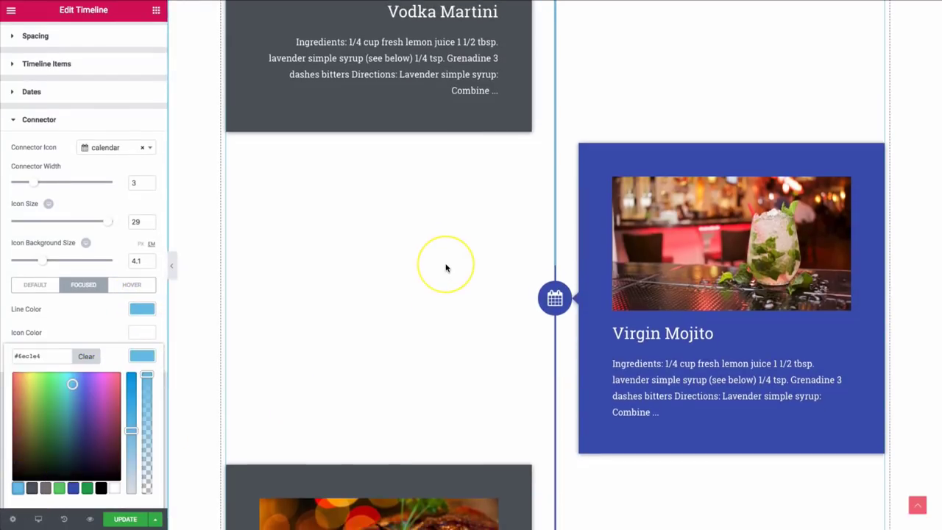
scroll(564, 288, "up", 2)
scroll(563, 287, "down", 1)
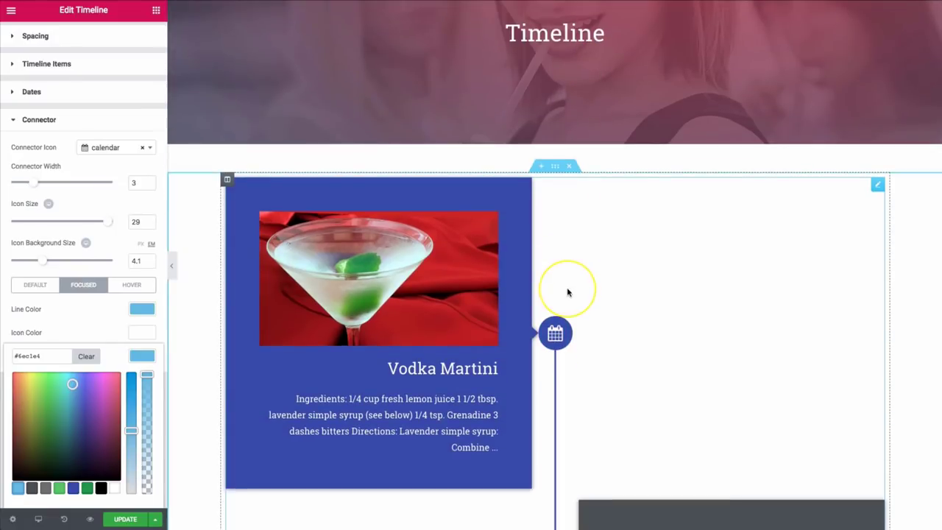
scroll(567, 303, "down", 4)
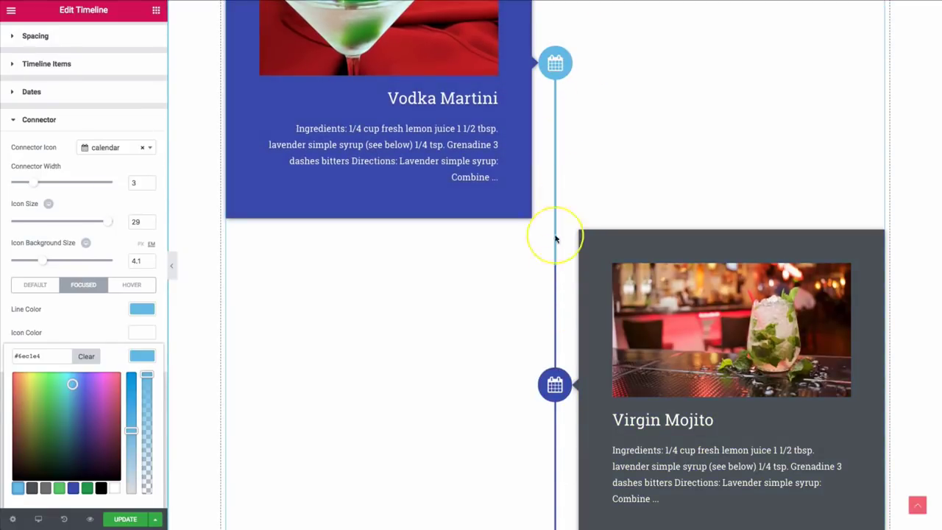
scroll(557, 378, "down", 2)
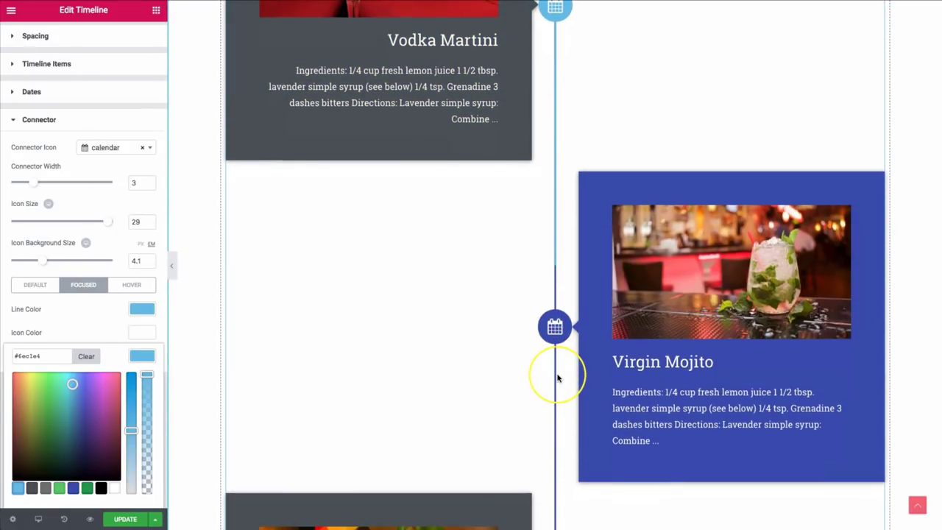
scroll(556, 377, "down", 1)
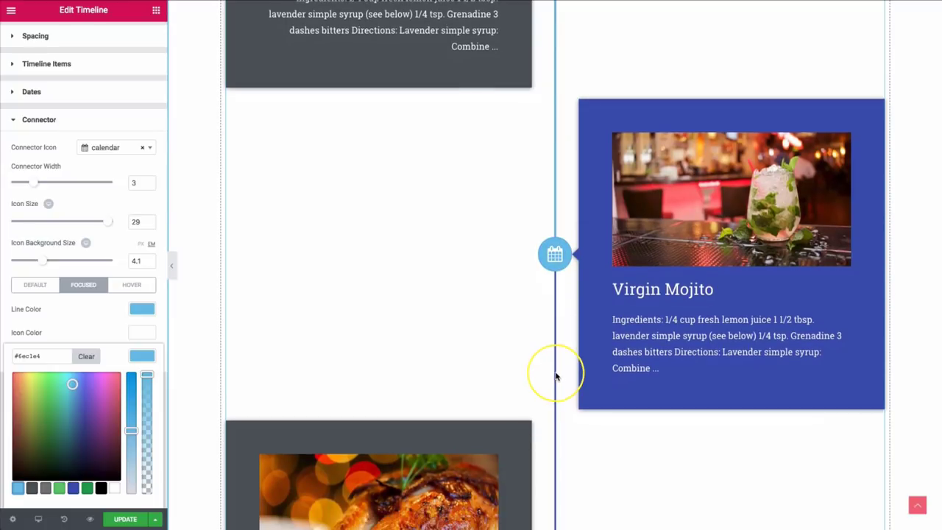
scroll(539, 360, "down", 1)
scroll(482, 309, "down", 1)
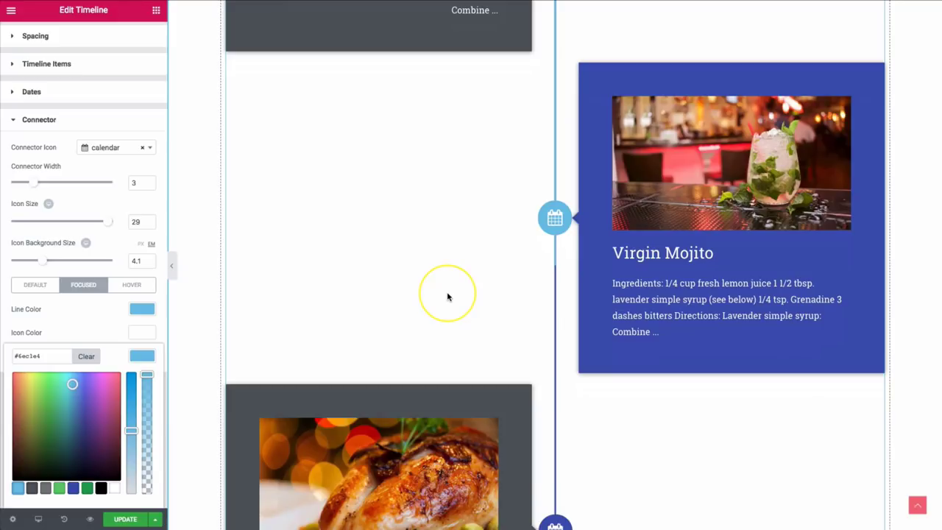
scroll(434, 294, "down", 3)
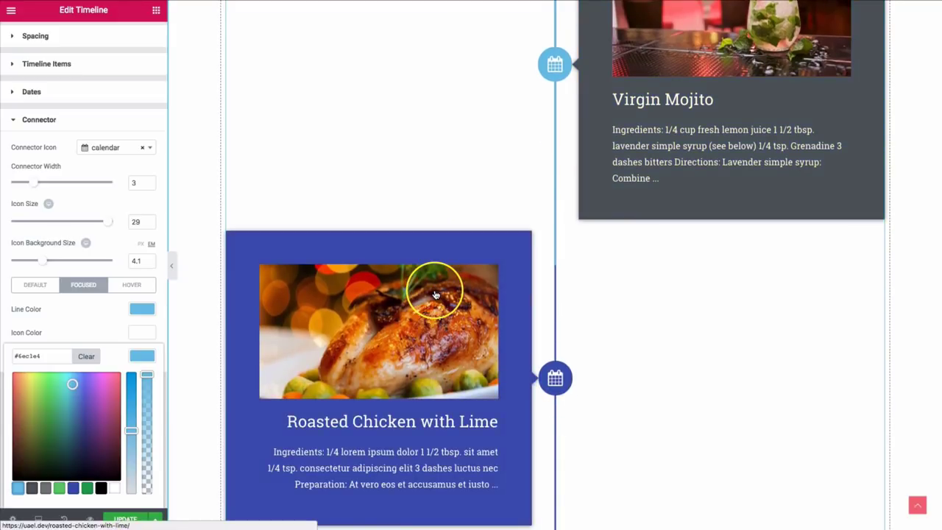
left_click(140, 333)
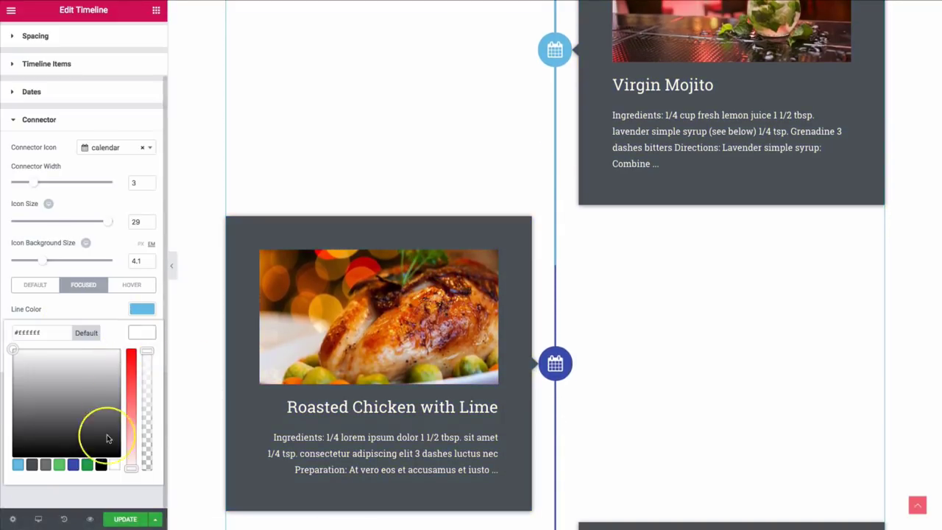
left_click(101, 463)
scroll(356, 220, "up", 4)
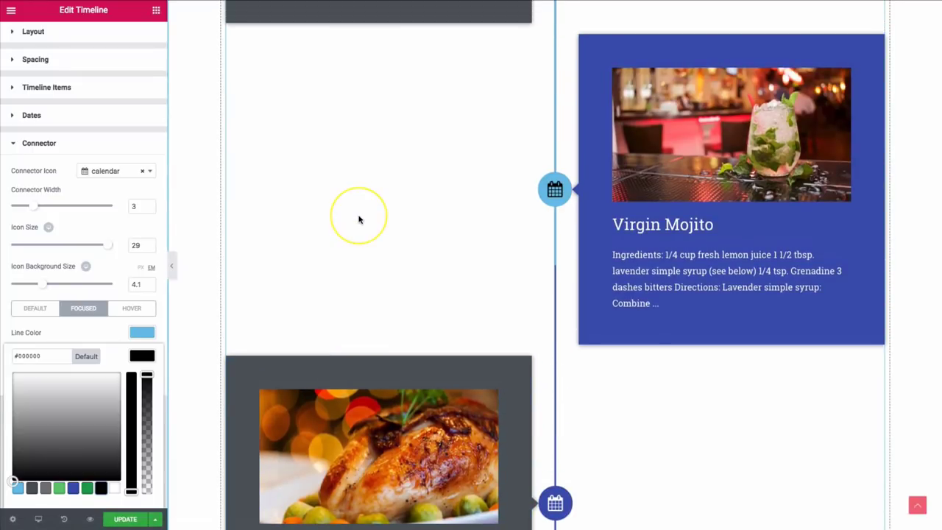
scroll(359, 219, "up", 1)
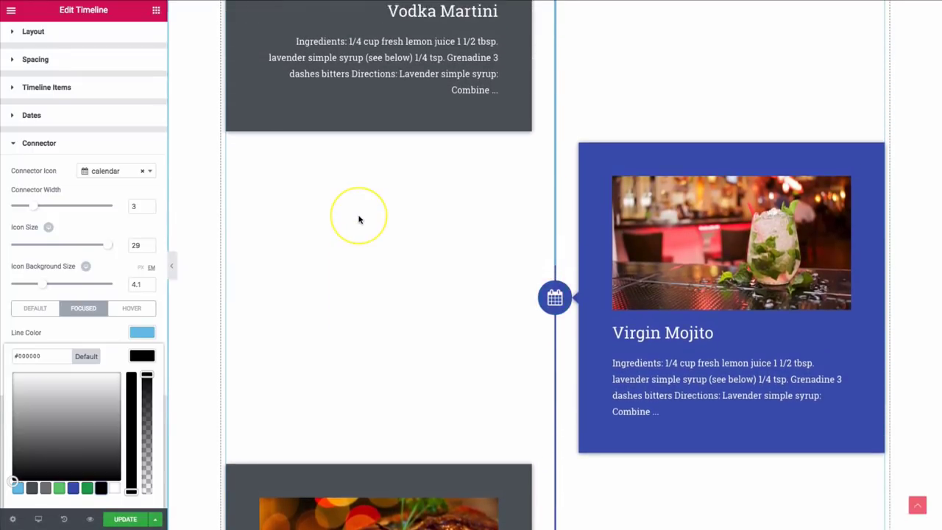
scroll(359, 219, "down", 1)
scroll(359, 219, "up", 1)
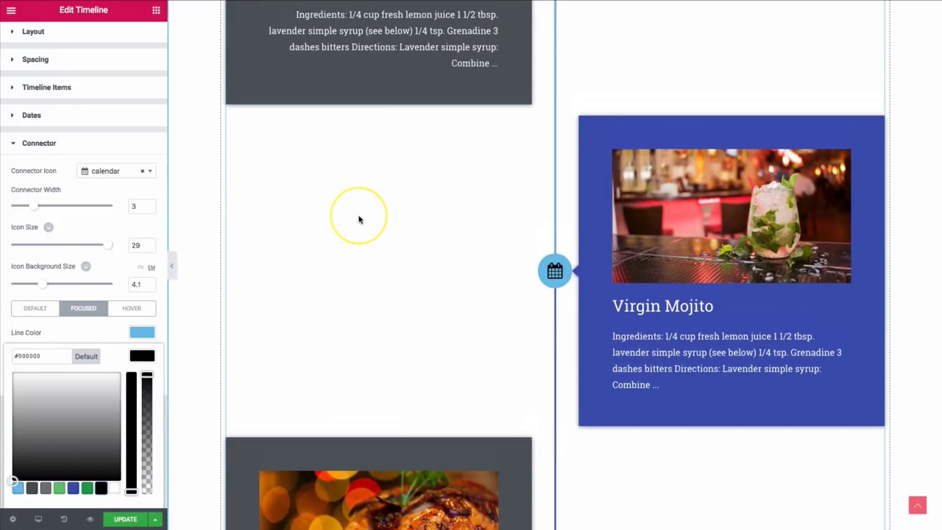
scroll(359, 219, "down", 1)
left_click(87, 334)
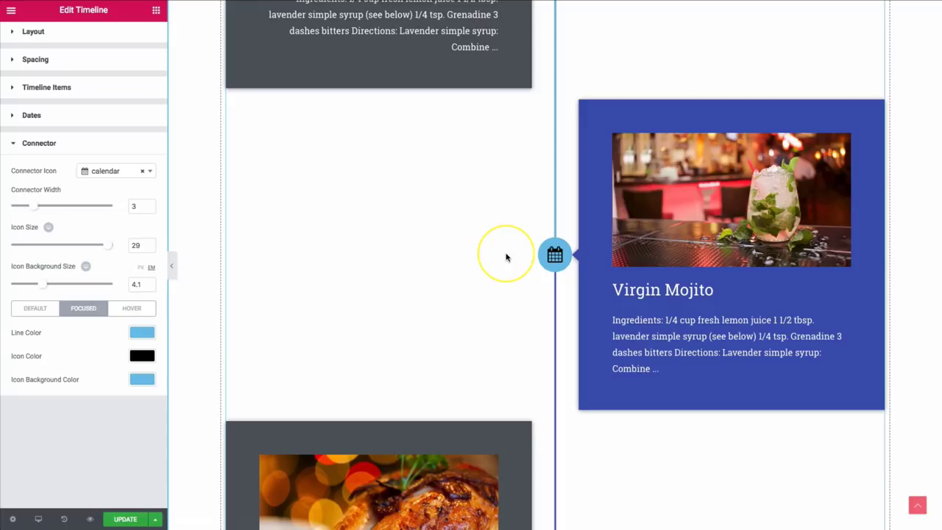
scroll(84, 269, "up", 1)
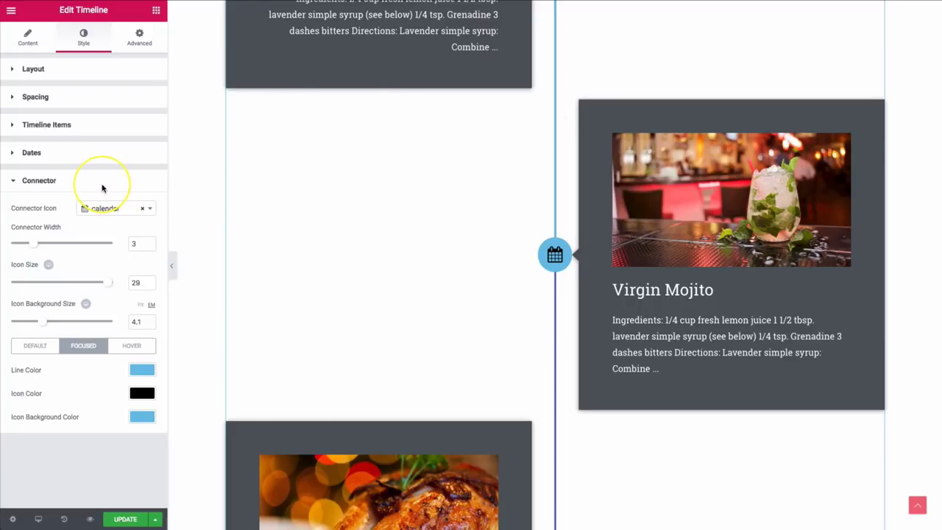
Set Content Source to Custom and open the January 1, 2016 timeline item
left_click(27, 36)
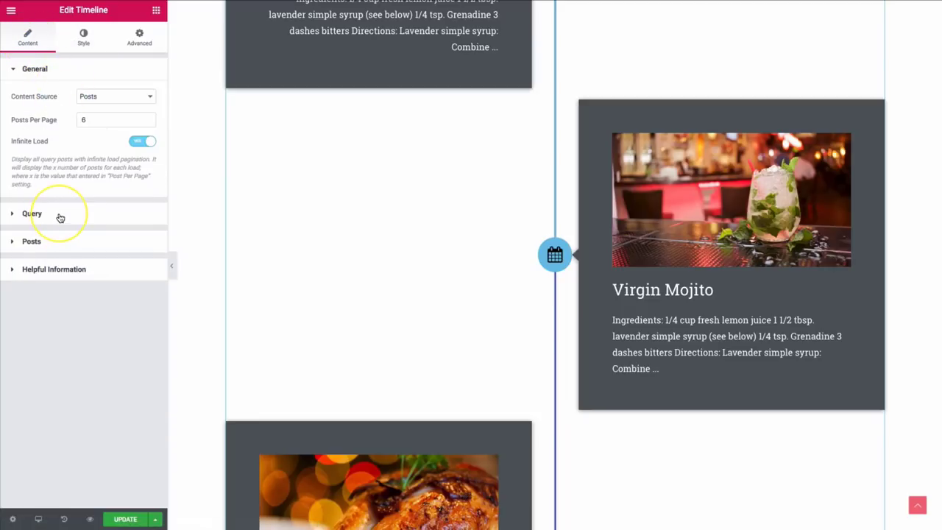
left_click(97, 95)
left_click(95, 86)
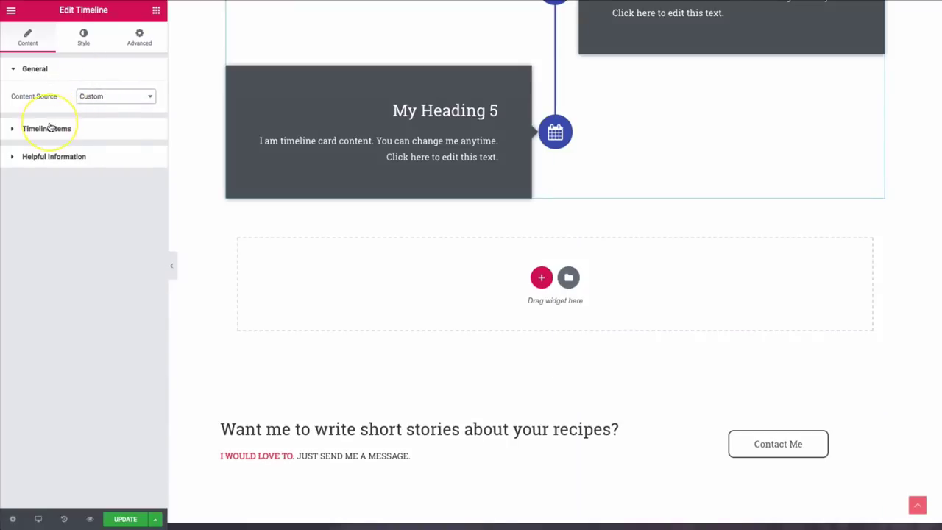
left_click(61, 134)
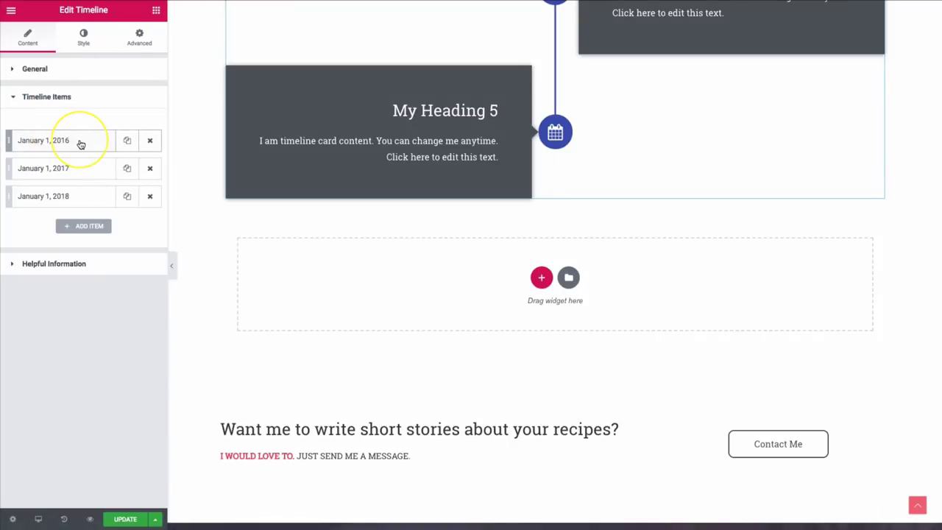
scroll(351, 263, "up", 2)
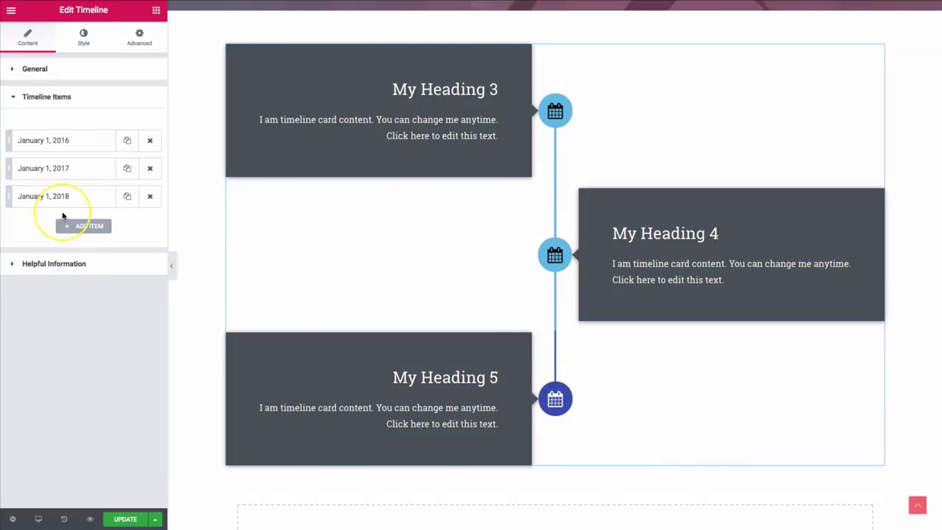
left_click(65, 141)
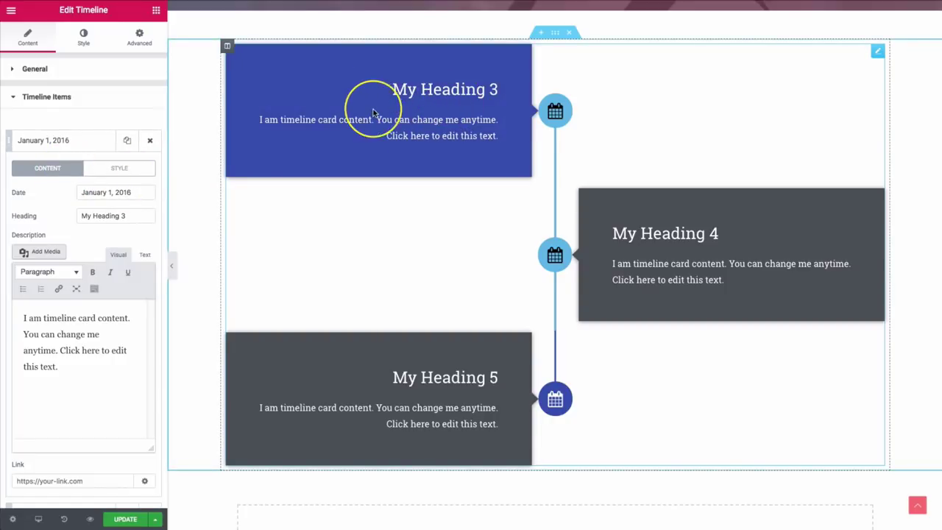
Enable Override Global Settings for this item, with a cab connector icon and green heading
left_click(124, 171)
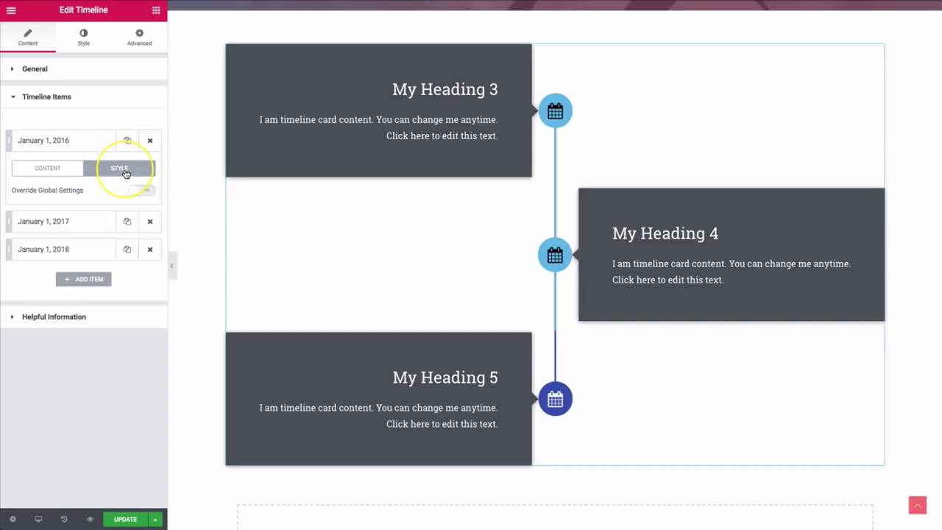
left_click(144, 193)
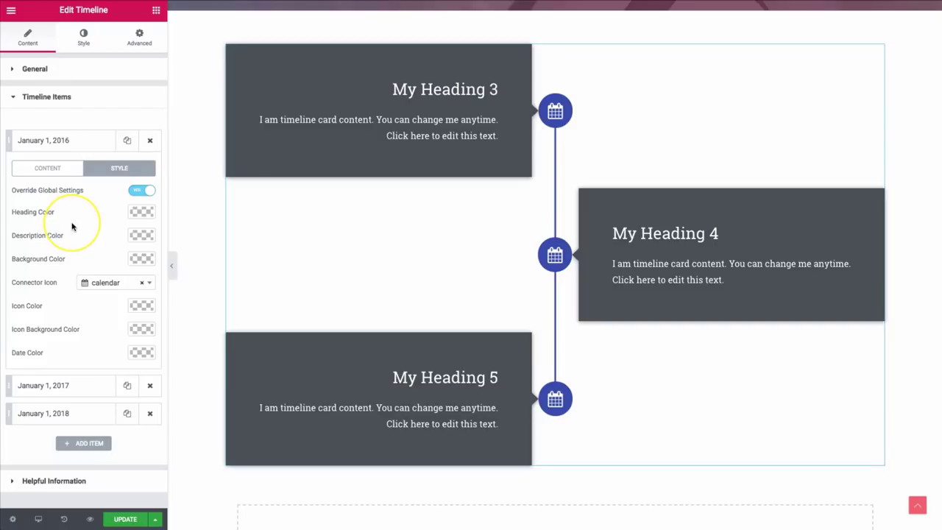
left_click(121, 287)
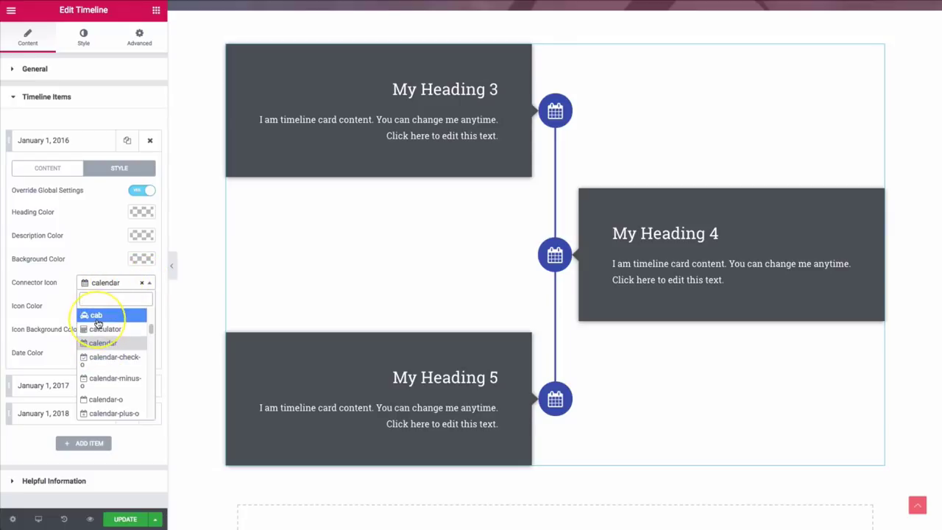
left_click(97, 316)
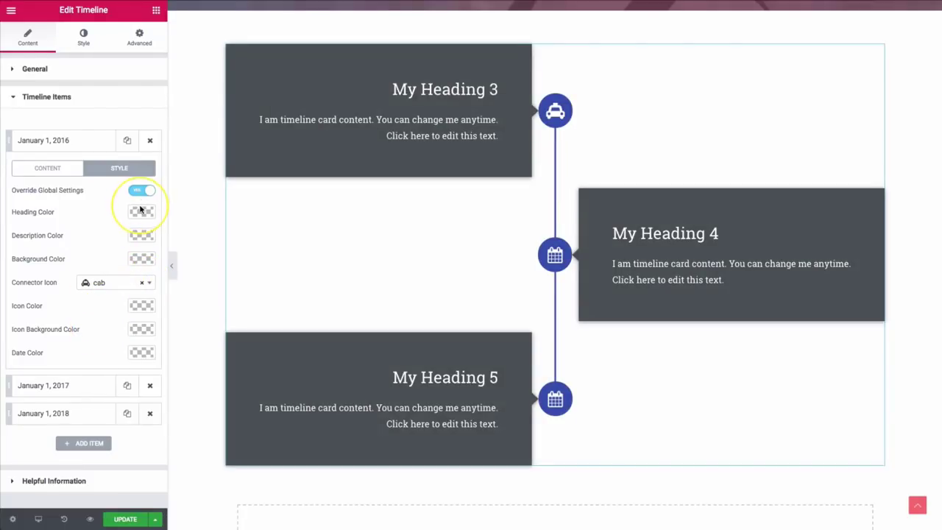
left_click(141, 210)
left_click(86, 345)
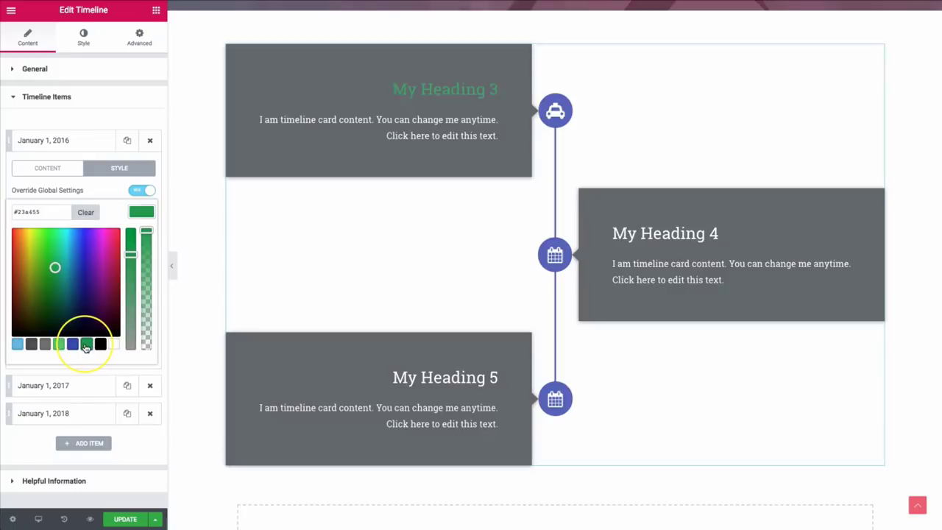
Make the card's description text green and its background light blue
left_click(140, 190)
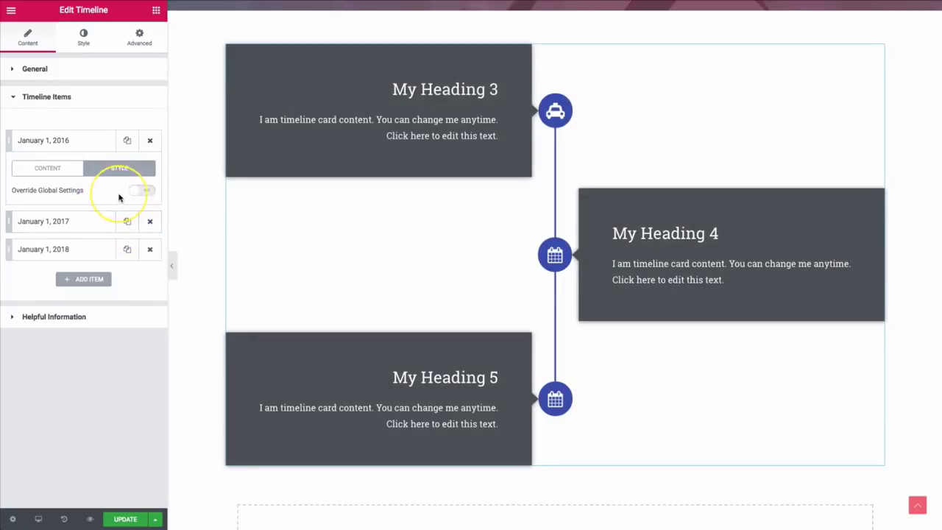
left_click(140, 190)
left_click(141, 234)
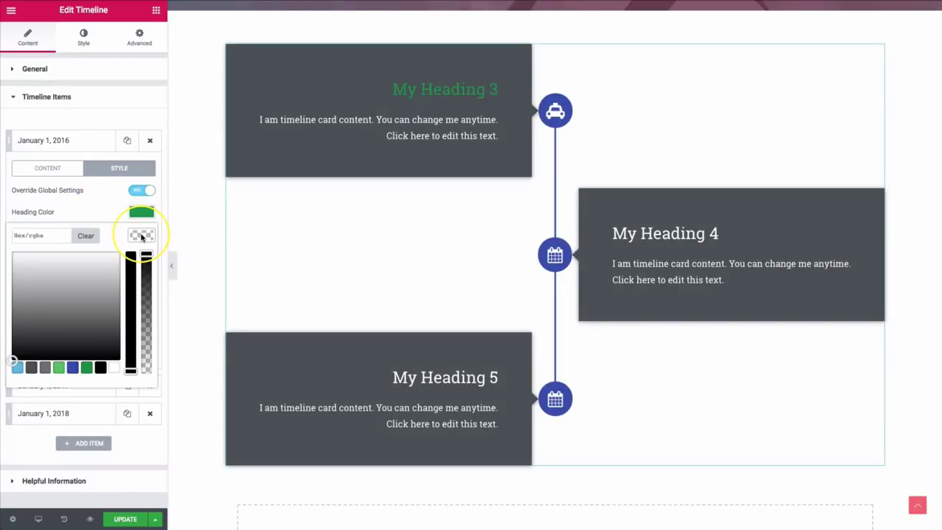
left_click(86, 367)
left_click(141, 234)
left_click(142, 257)
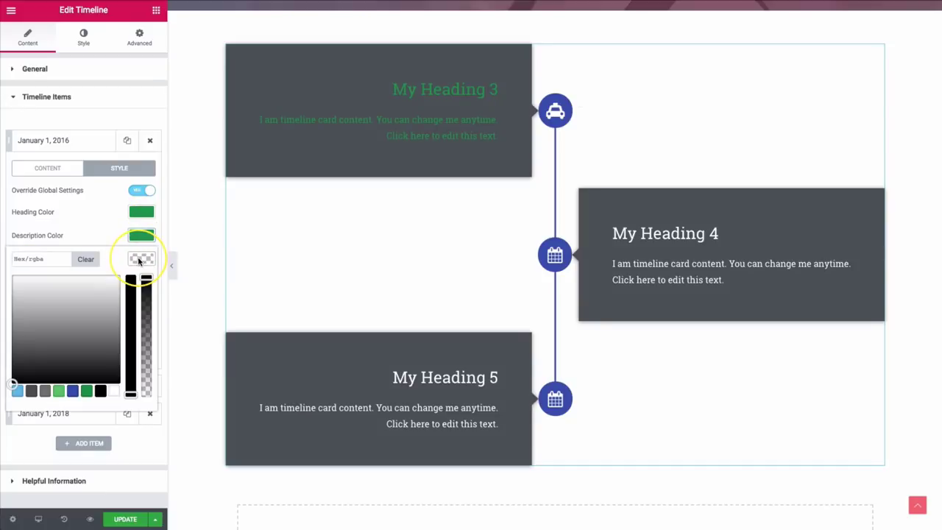
left_click(17, 392)
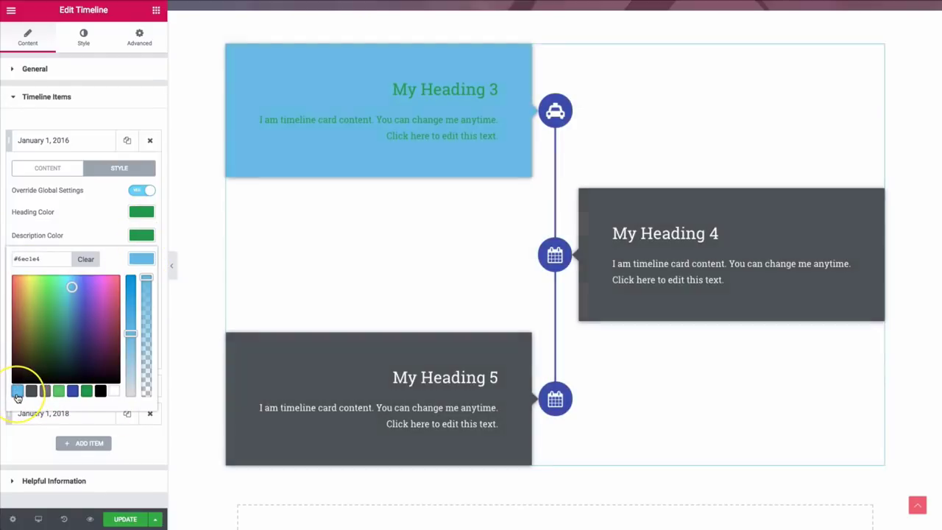
left_click(142, 260)
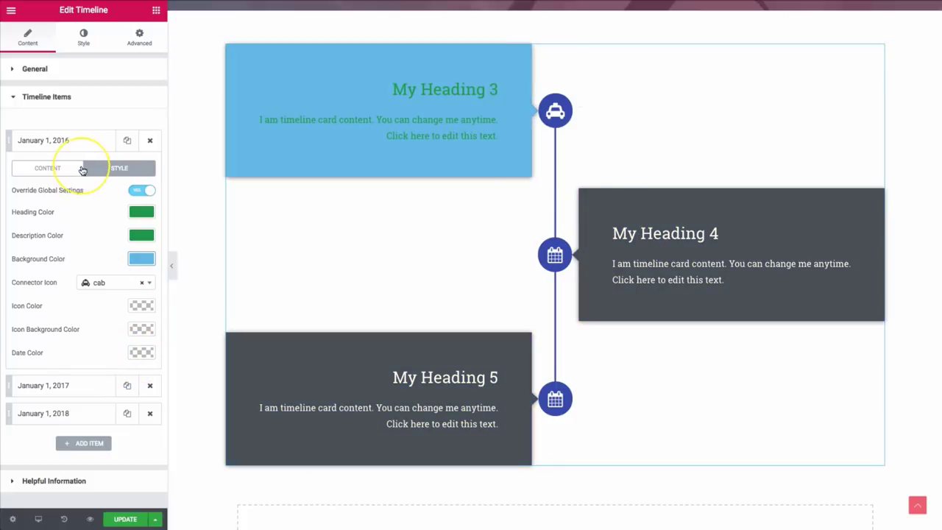
Give the cab icon a black background and return to the Timeline Items list
left_click(139, 329)
left_click(100, 463)
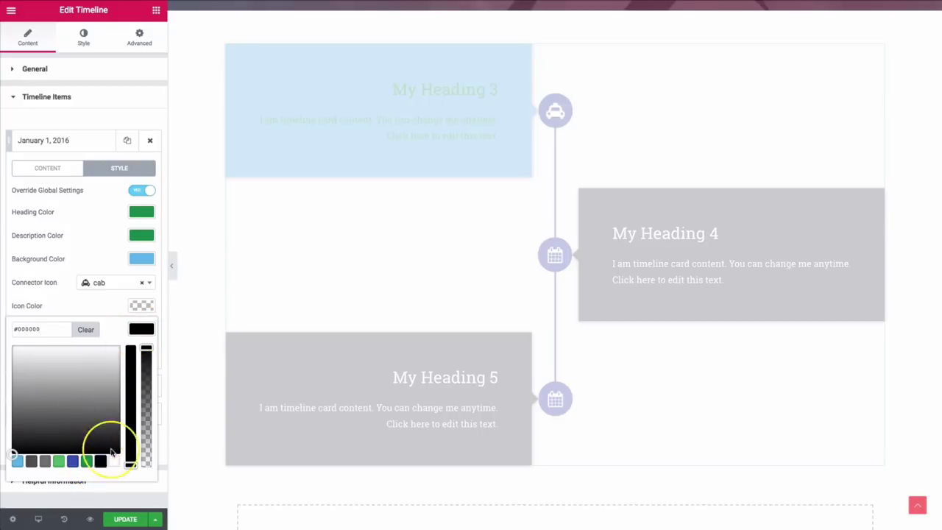
left_click(98, 313)
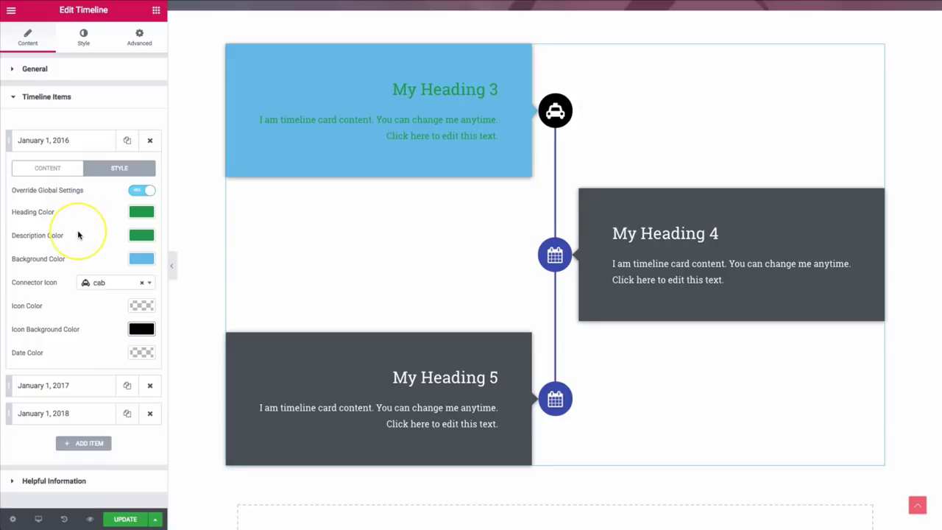
left_click(64, 69)
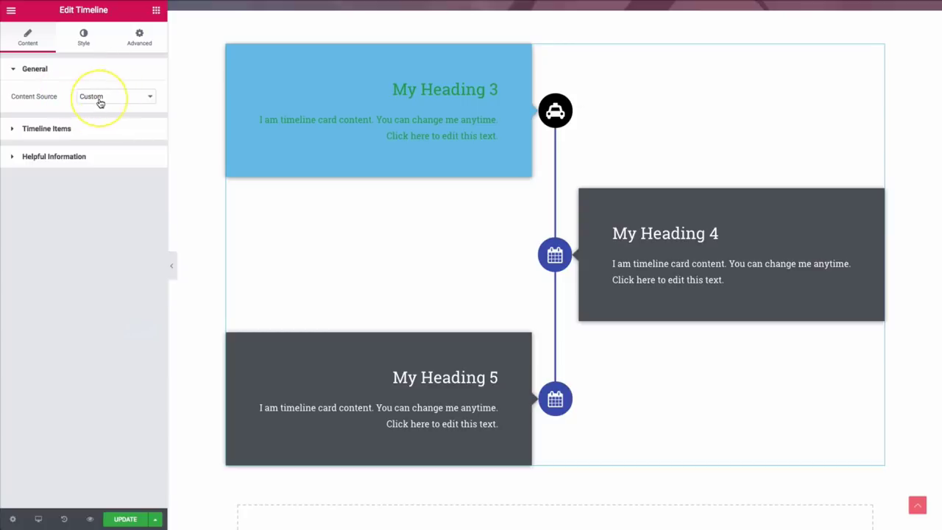
left_click(78, 128)
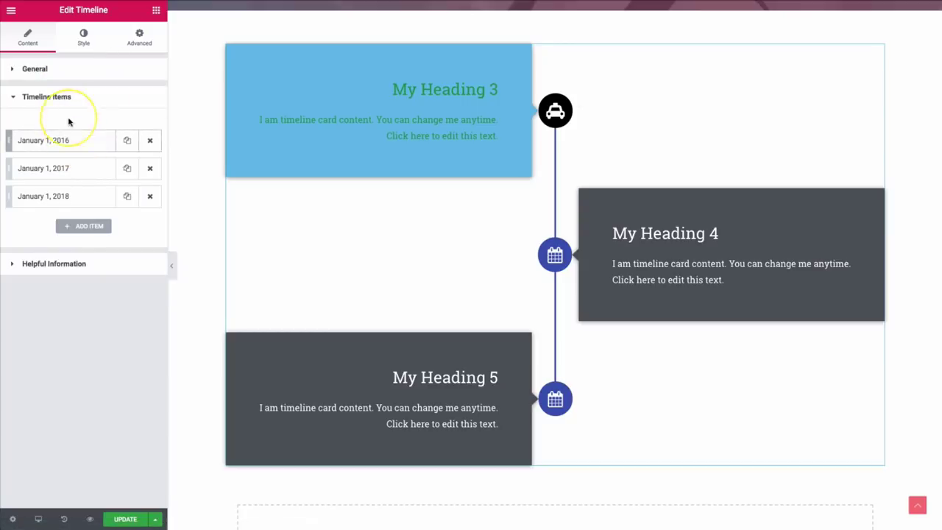